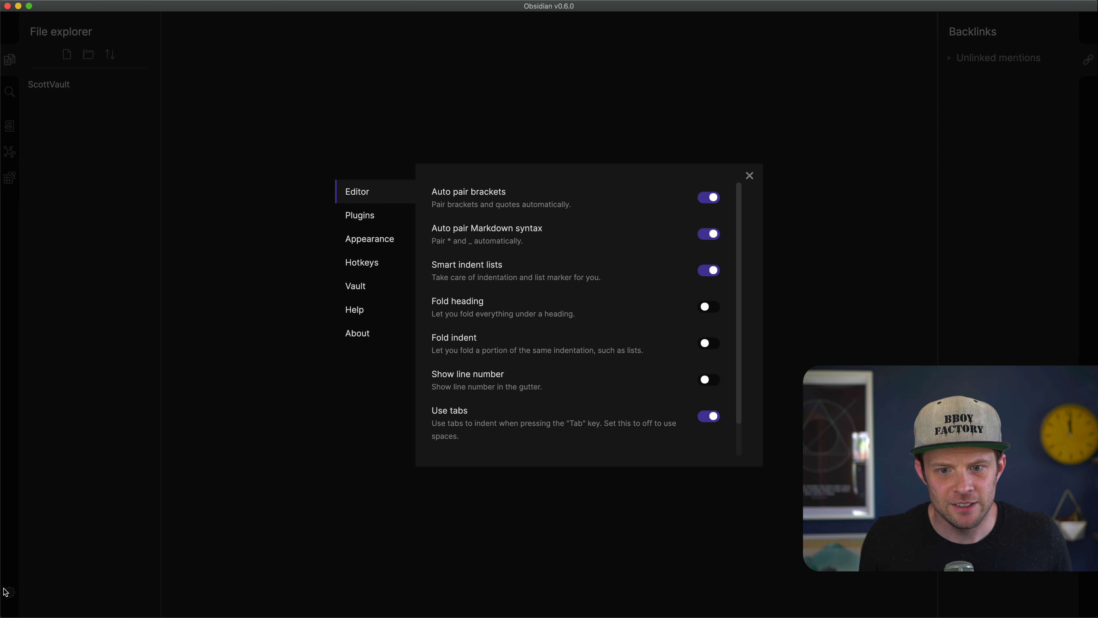
Step: Close the settings and create a new file titled "First Obsidian File"
left_click(179, 189)
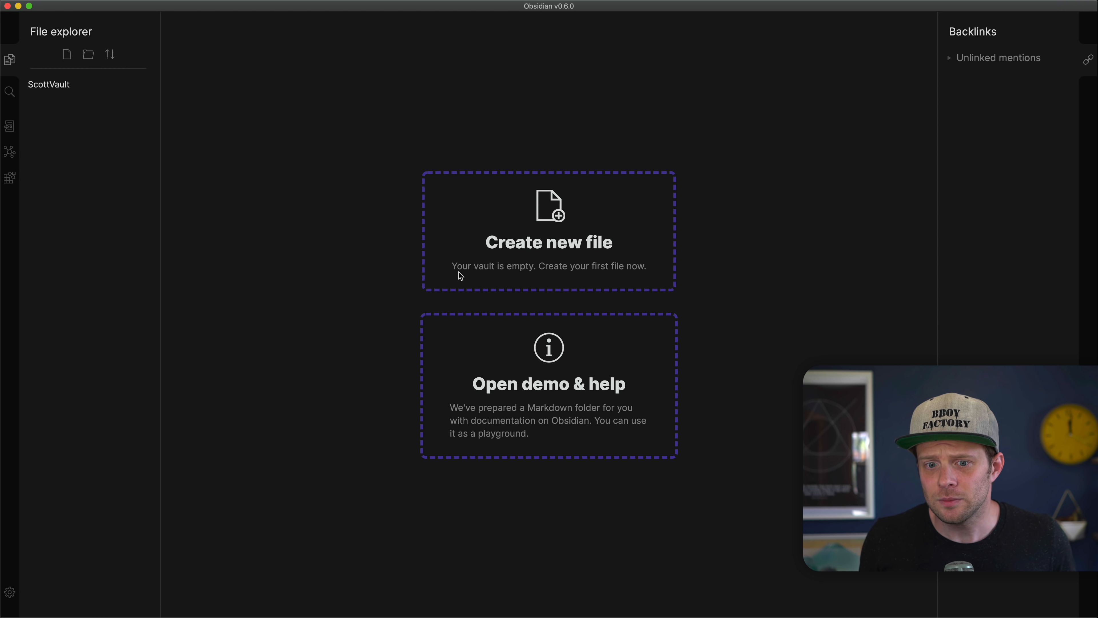
left_click(560, 207)
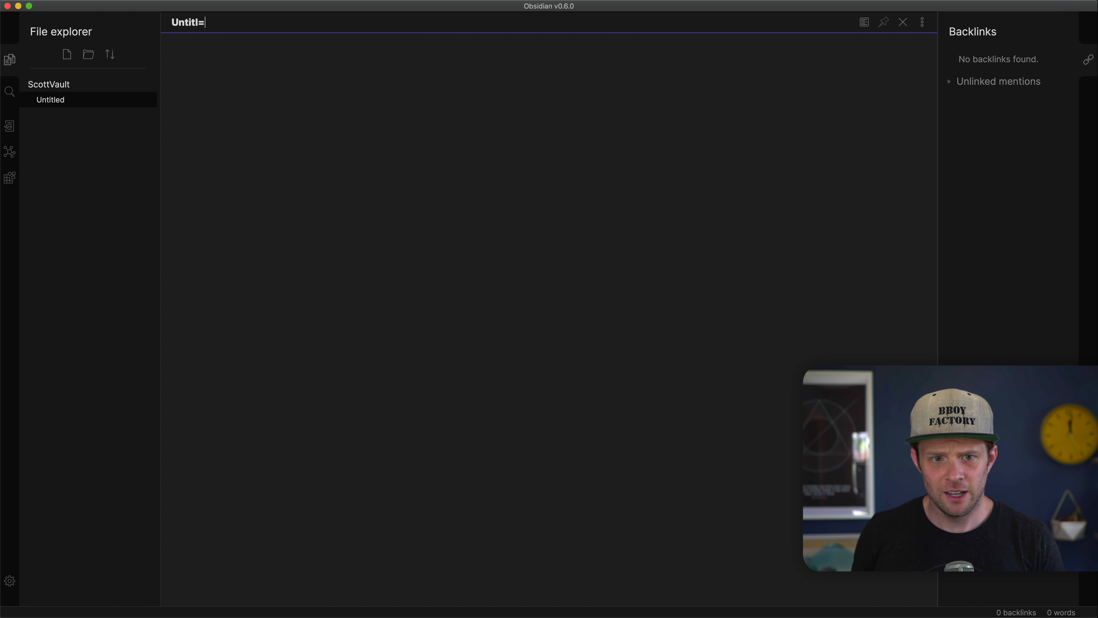
left_click(222, 26)
key("BackSpace")
key("BackSpace")
key("BackSpace")
key("BackSpace")
key("BackSpace")
key("BackSpace")
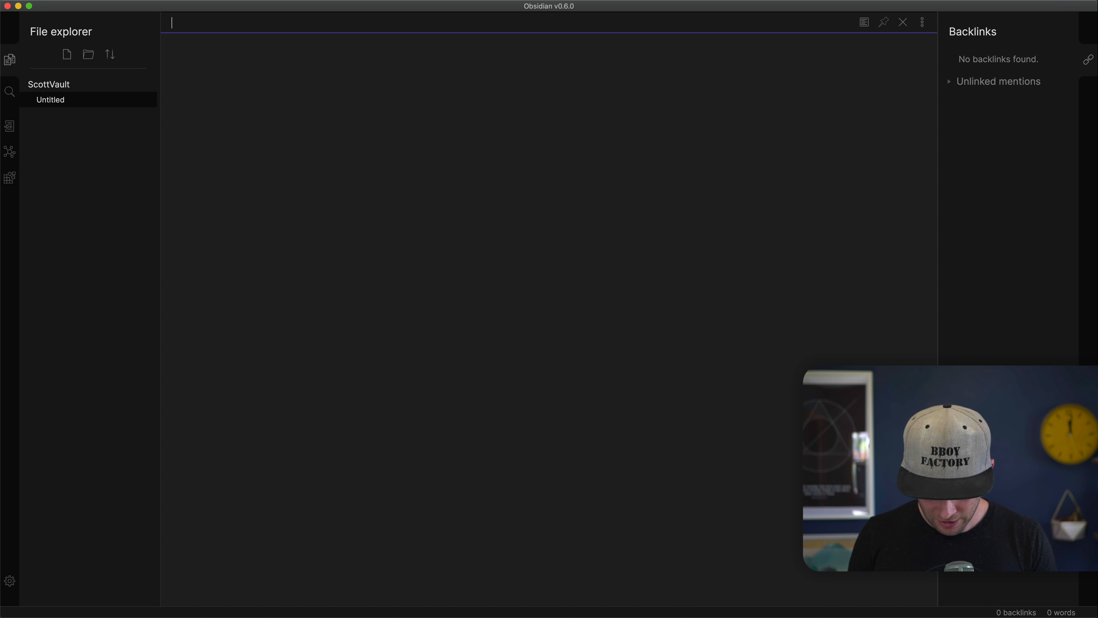
type("Fior")
key("BackSpace")
key("BackSpace")
type("rs")
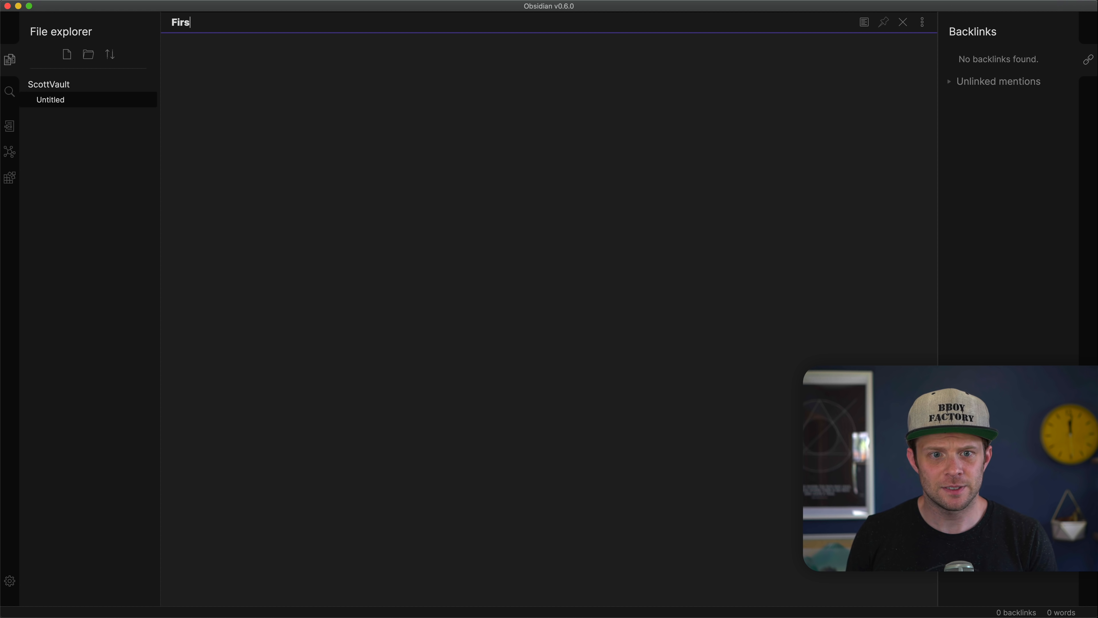
type("t Obsidian ")
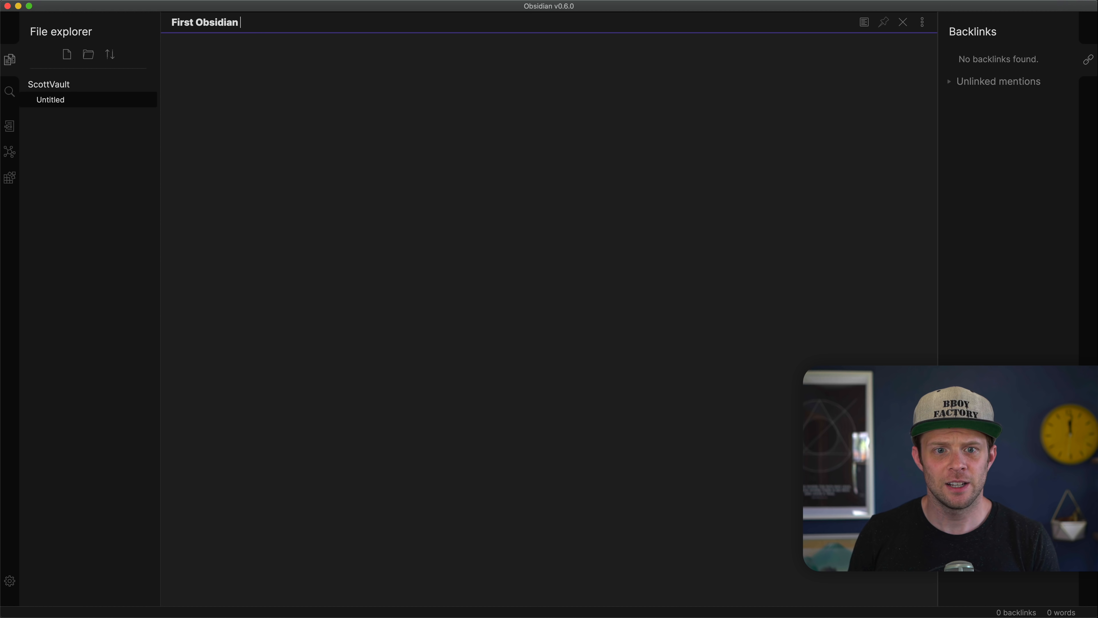
type("File")
key("Return")
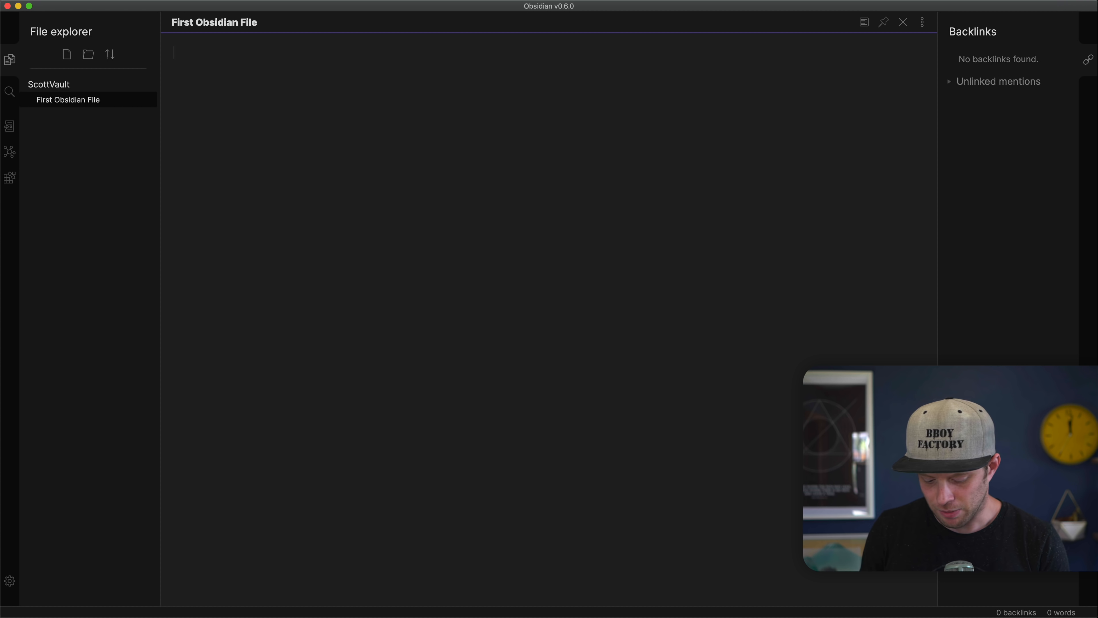
Step: Add a level-two Markdown heading "Hello What's up" and a level-one heading "This is a heading" to the note
type("## H")
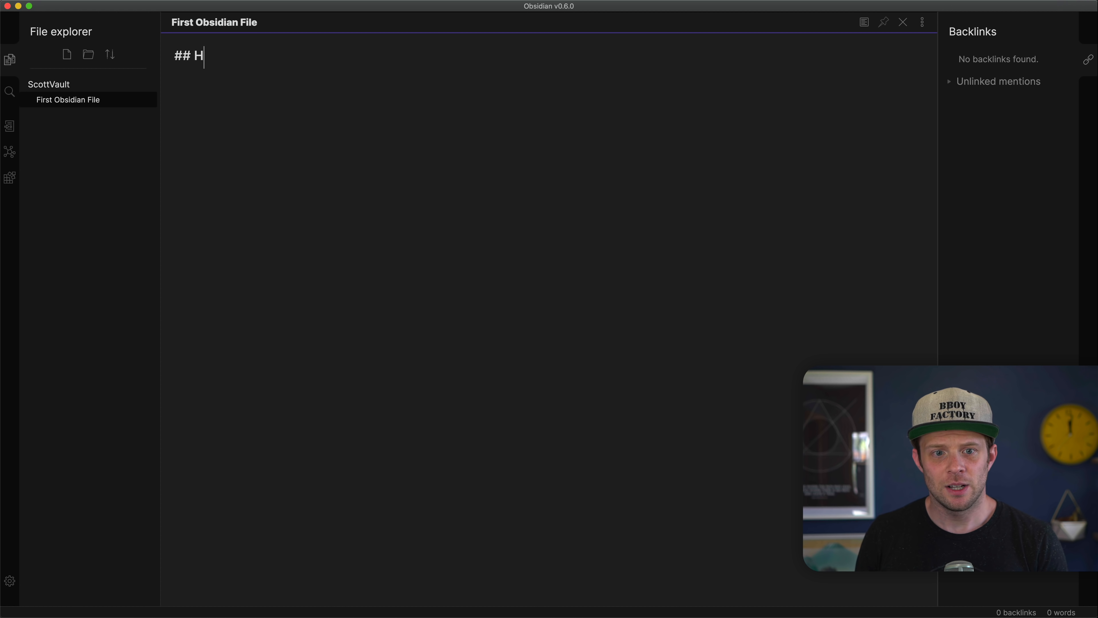
type("ello What's up")
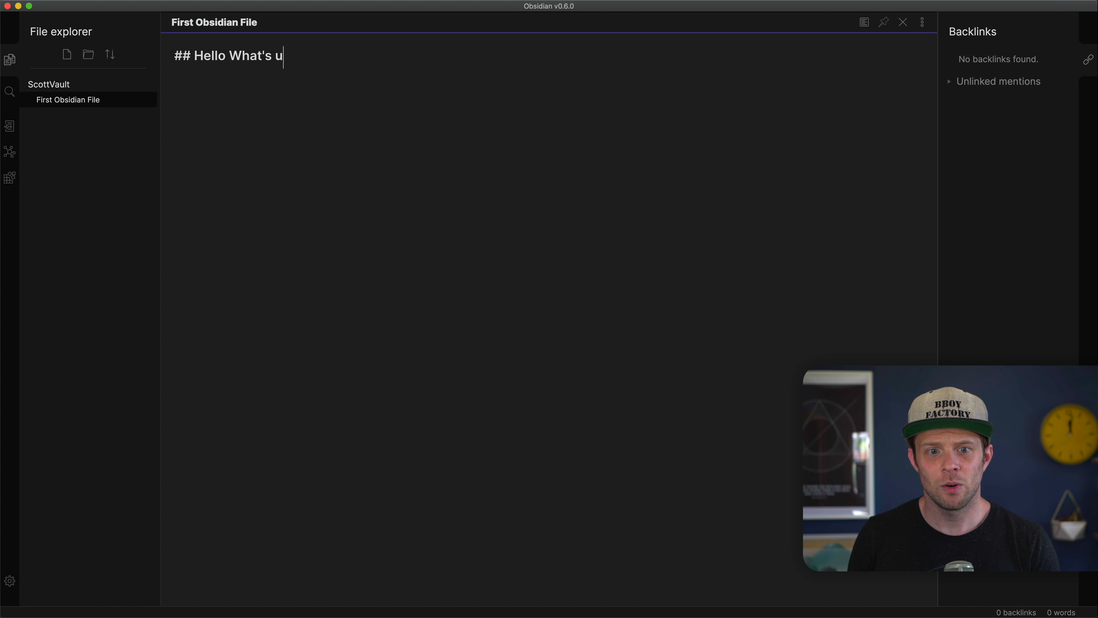
key("Return")
type("# This")
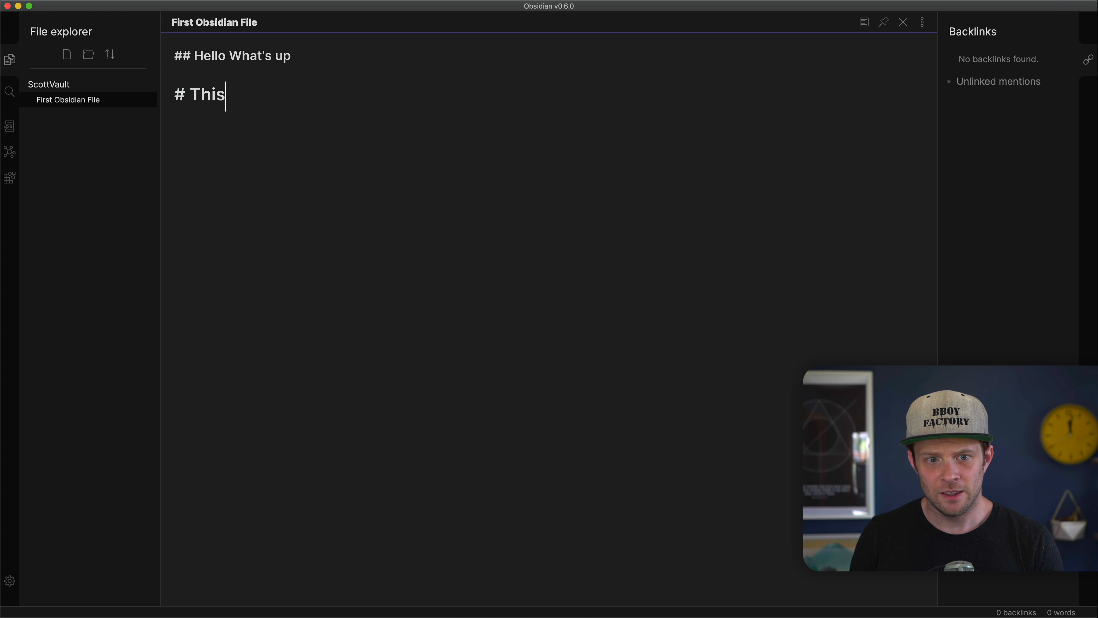
type(" is a heading")
key("Return")
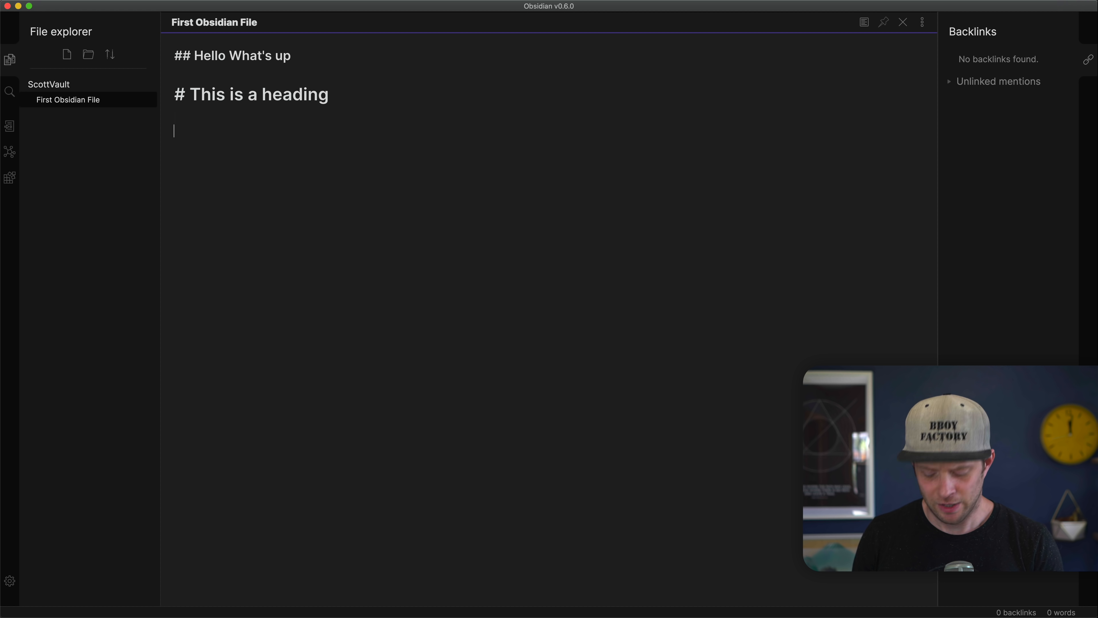
Step: Add a bulleted list with the items "What's up" and "Nothing" below the headings
type("*")
key("Return")
type("*")
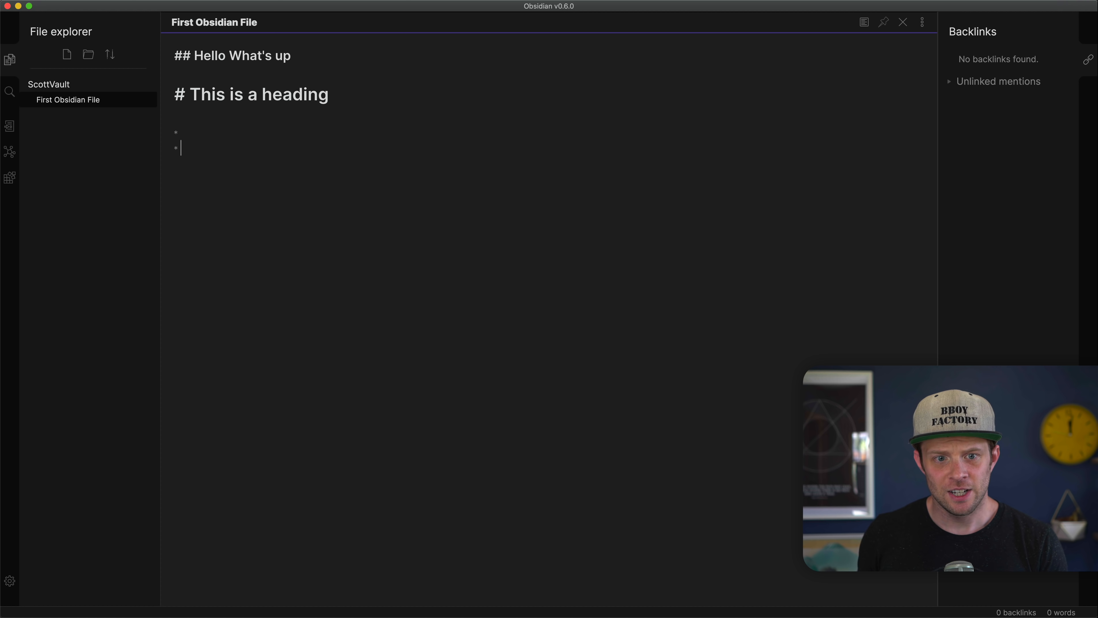
type(" *What's up")
key("Return")
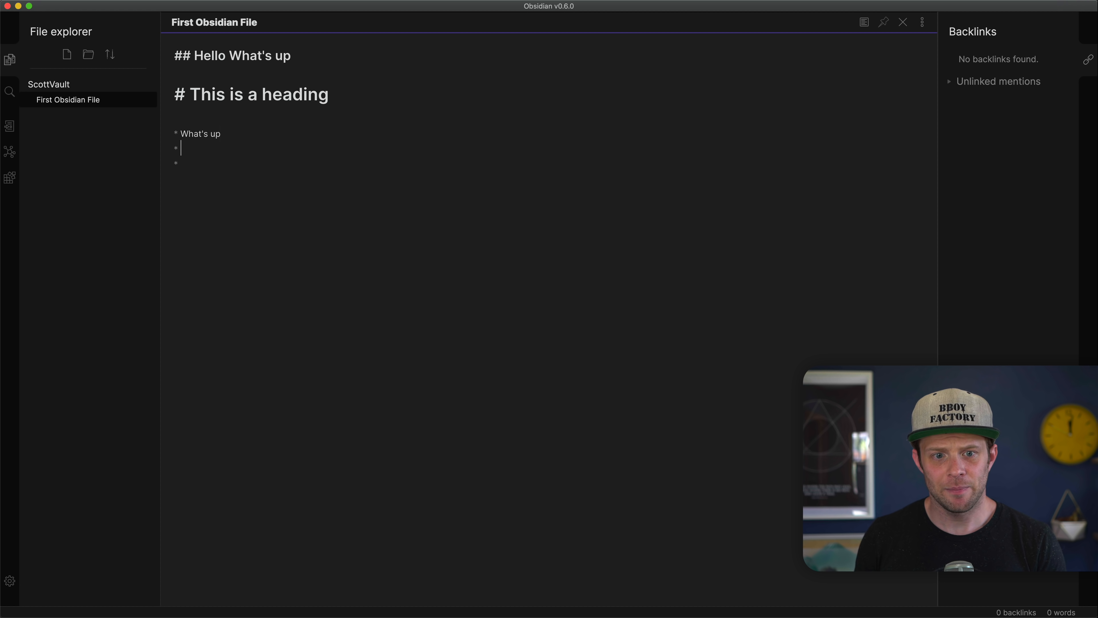
type("New")
key("BackSpace")
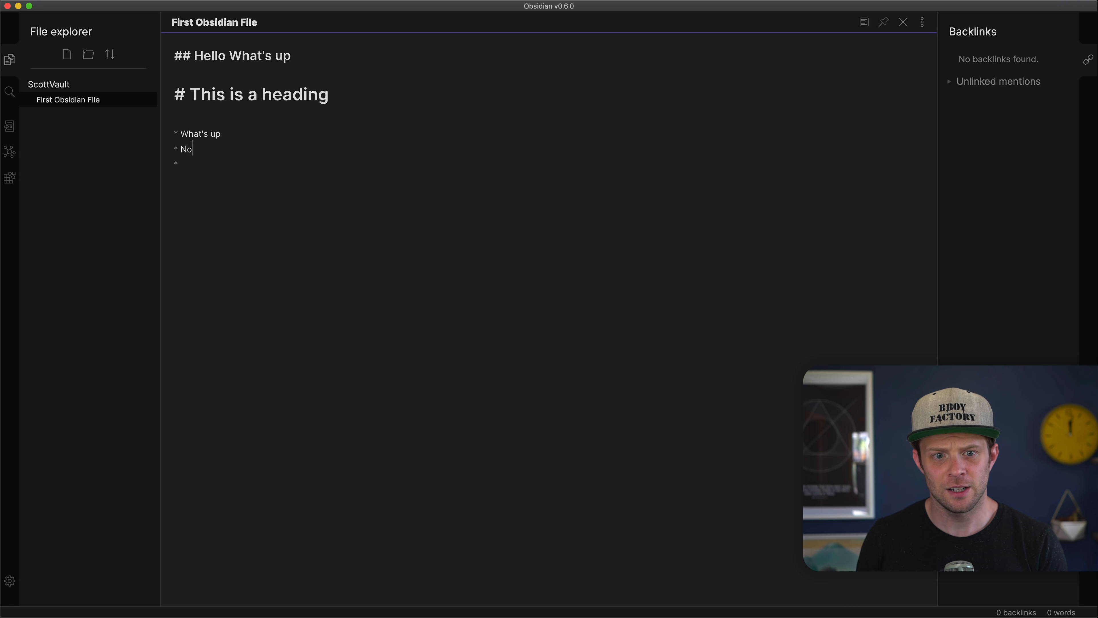
type("thing")
Step: Add a numbered list with the items "Hello", "This" and "Works" below the bullets
left_click(211, 134)
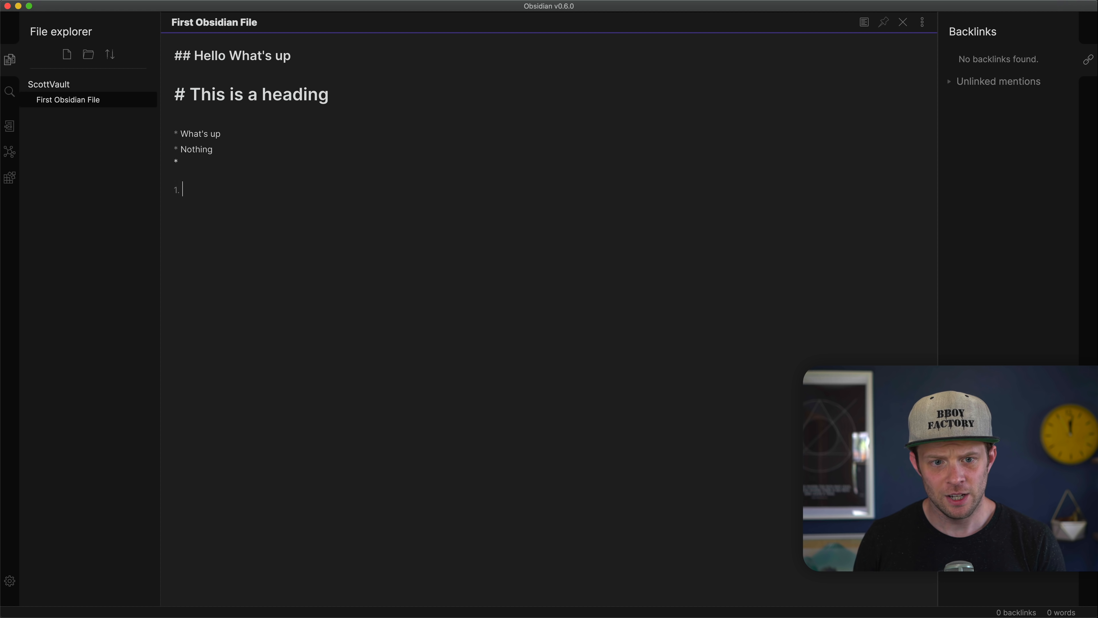
type("Hello 2. ")
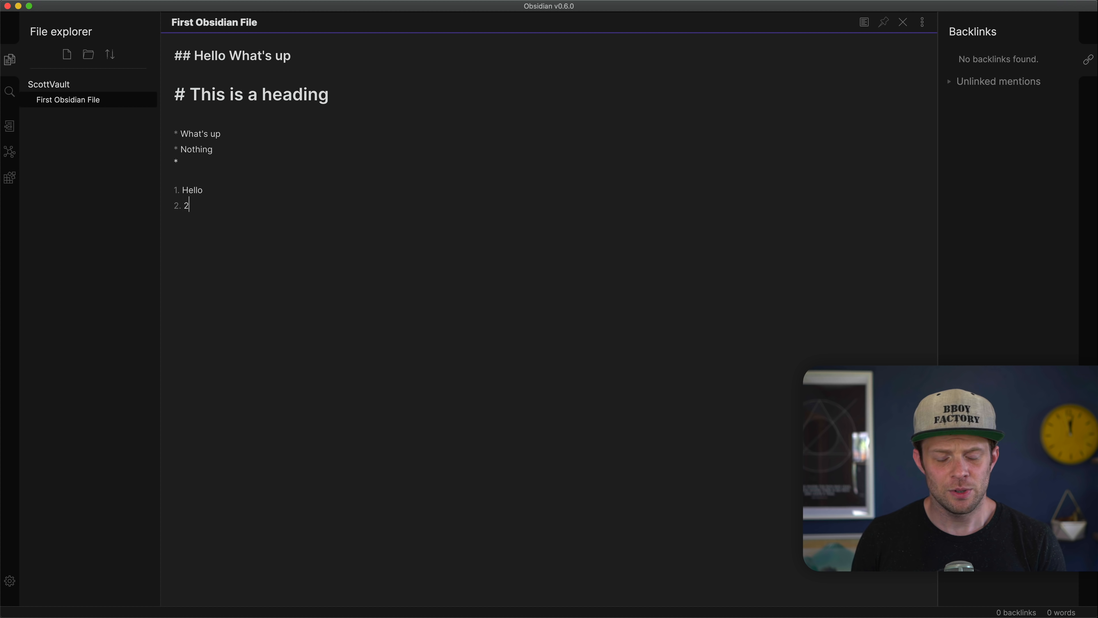
type("This")
key("Return")
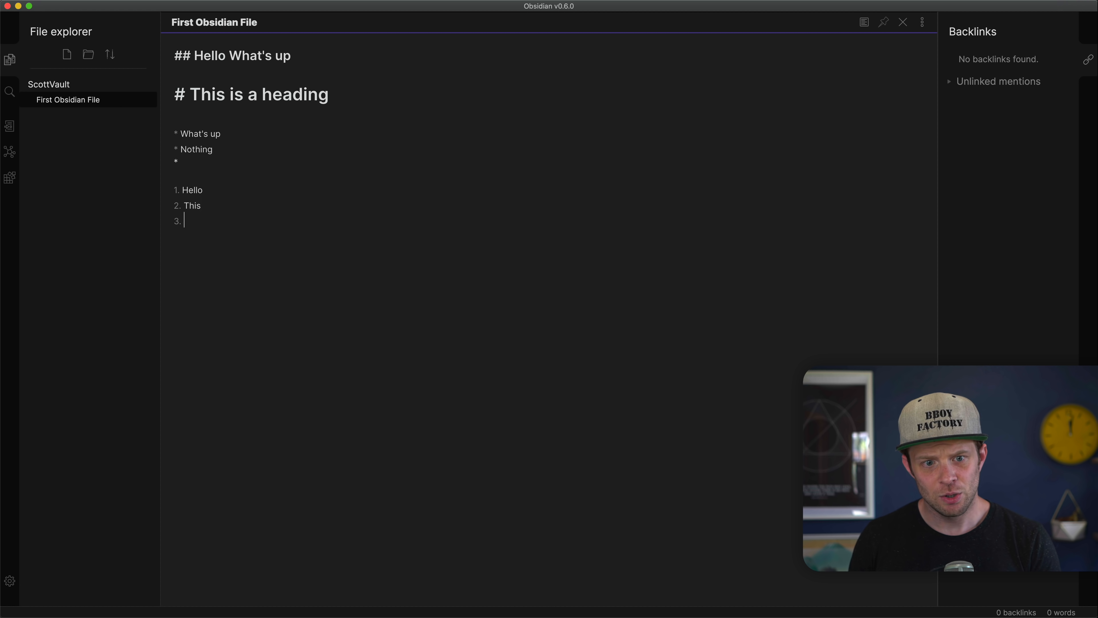
type("Works")
Step: Write the bare web address leveluptutorials.com on its own line below the numbered list
left_click(221, 29)
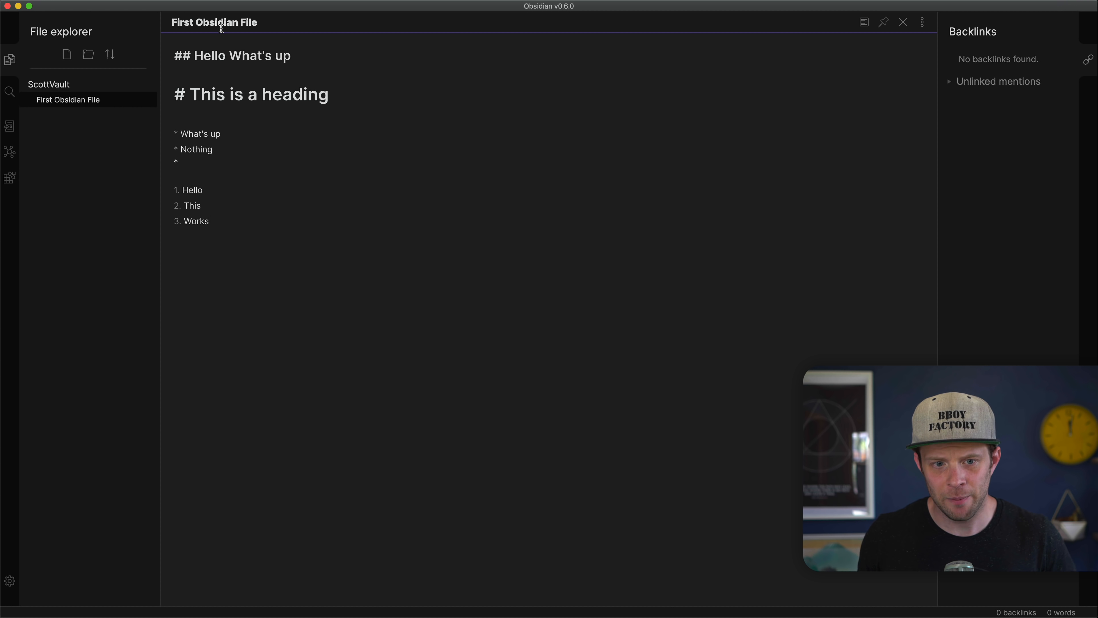
key("Return")
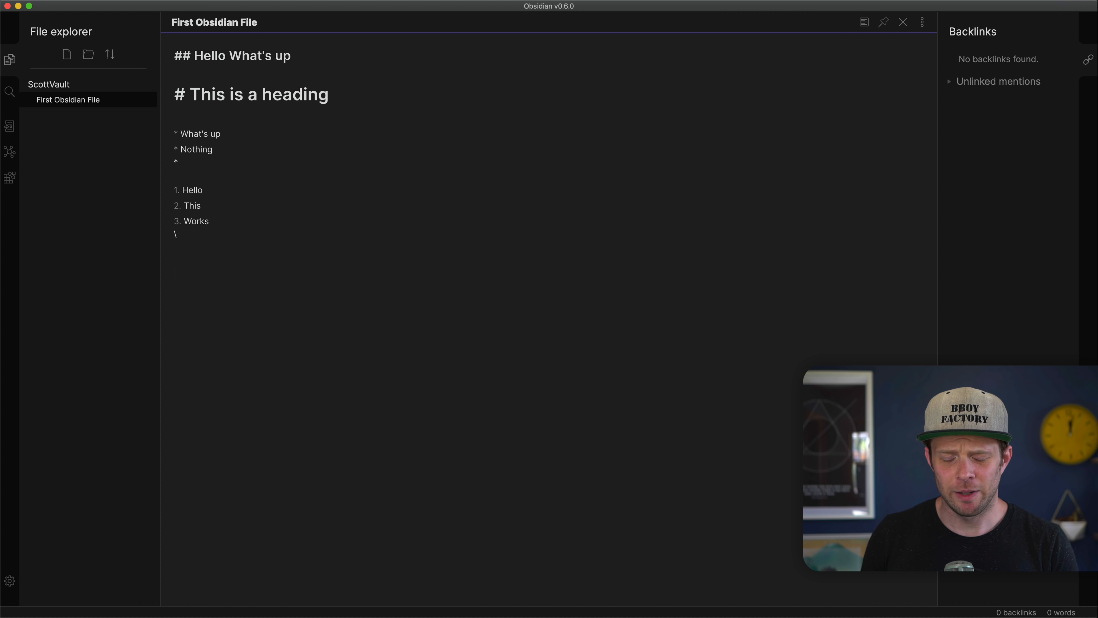
type("leveluptutor")
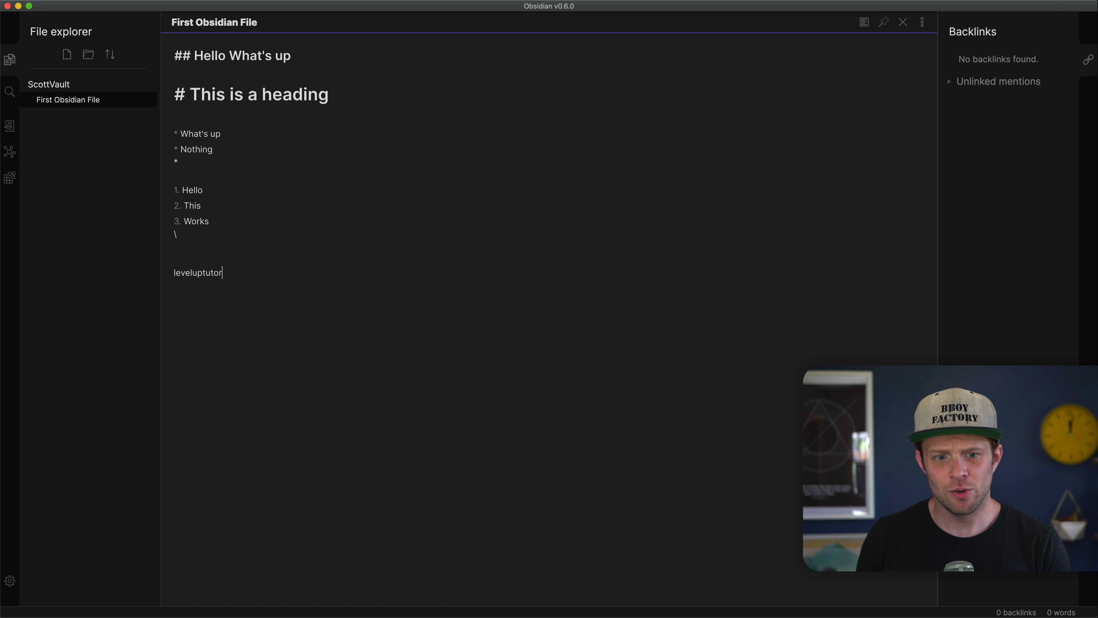
type("ials.com")
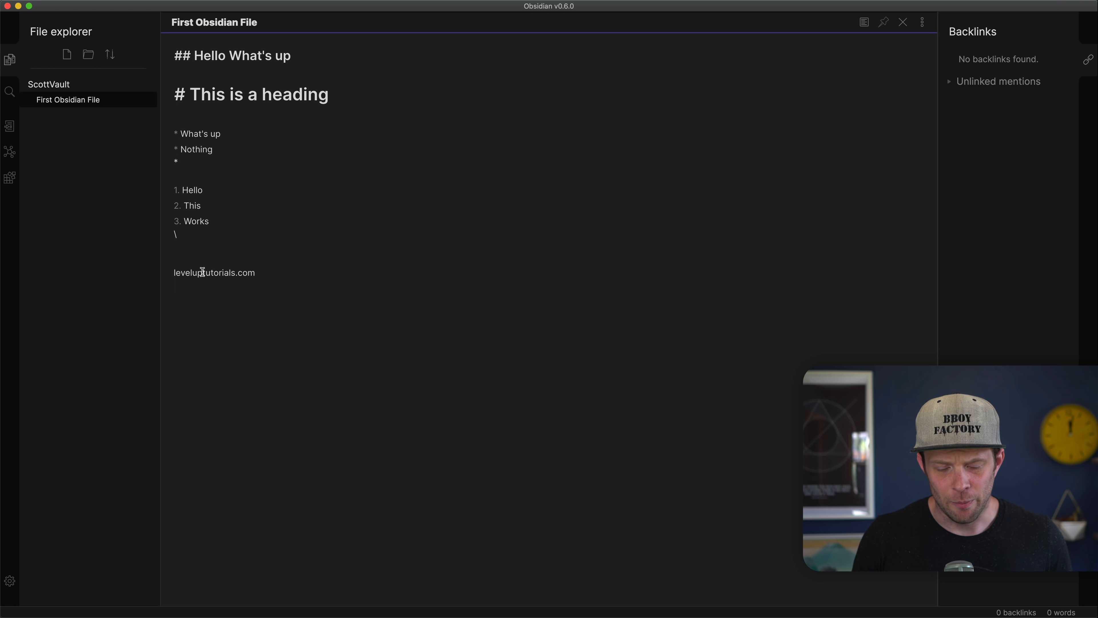
key("Return")
key("Return")
type("http")
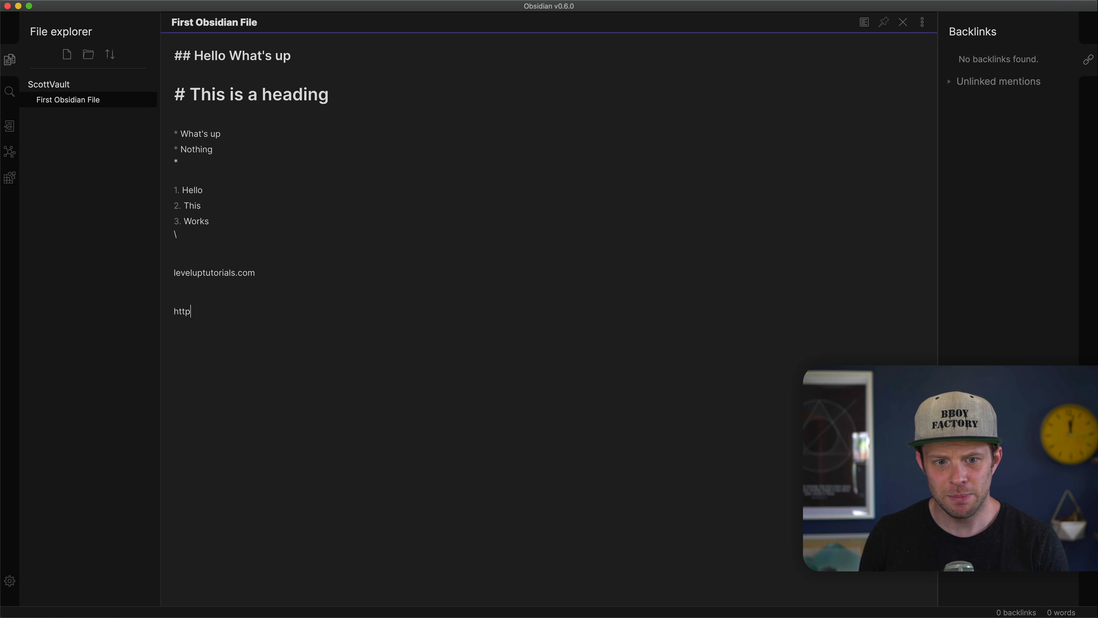
type("s:./")
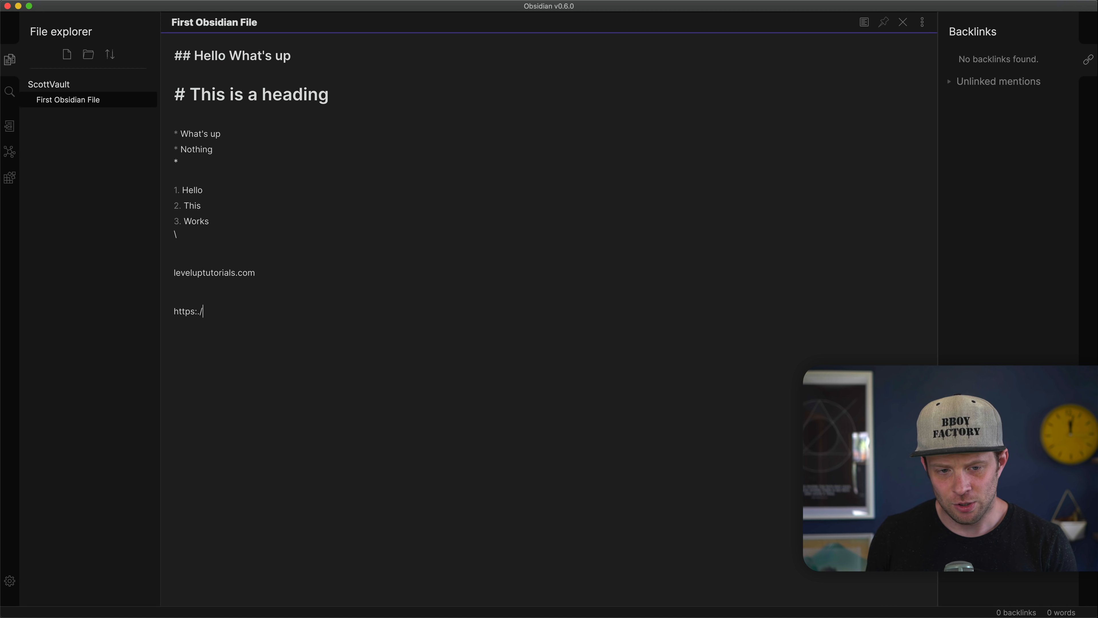
type("/www.")
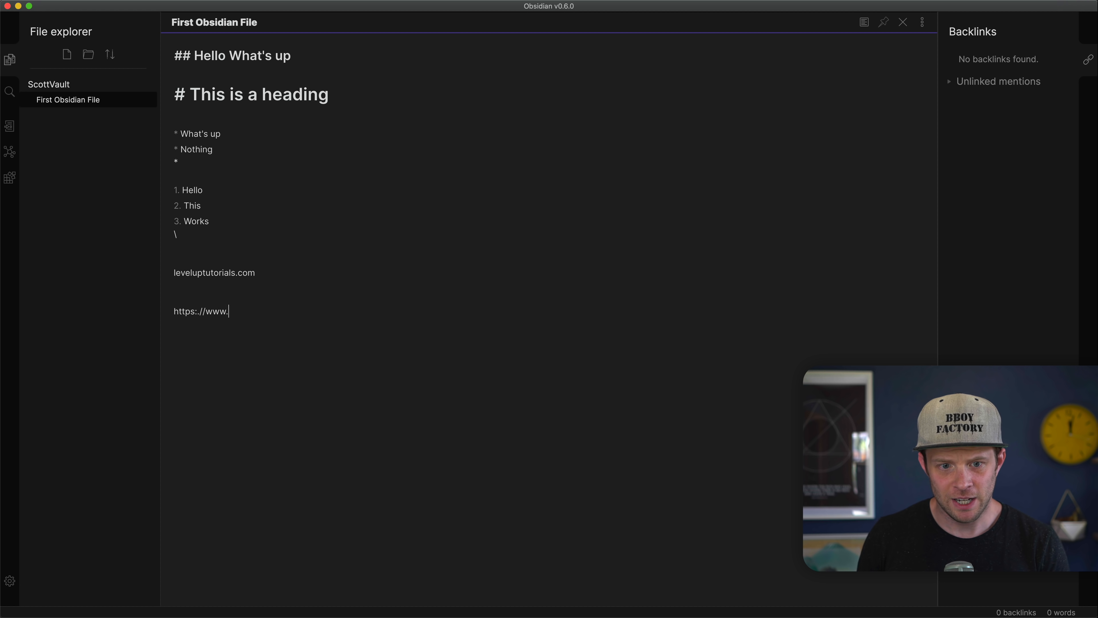
type("levelu")
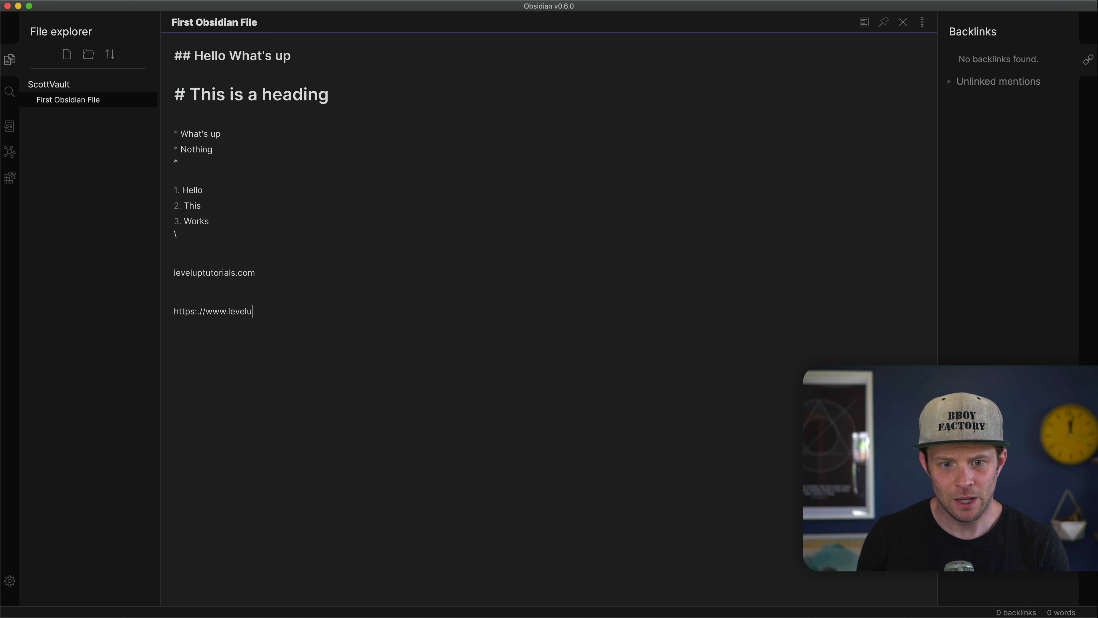
type("ptutorials.com")
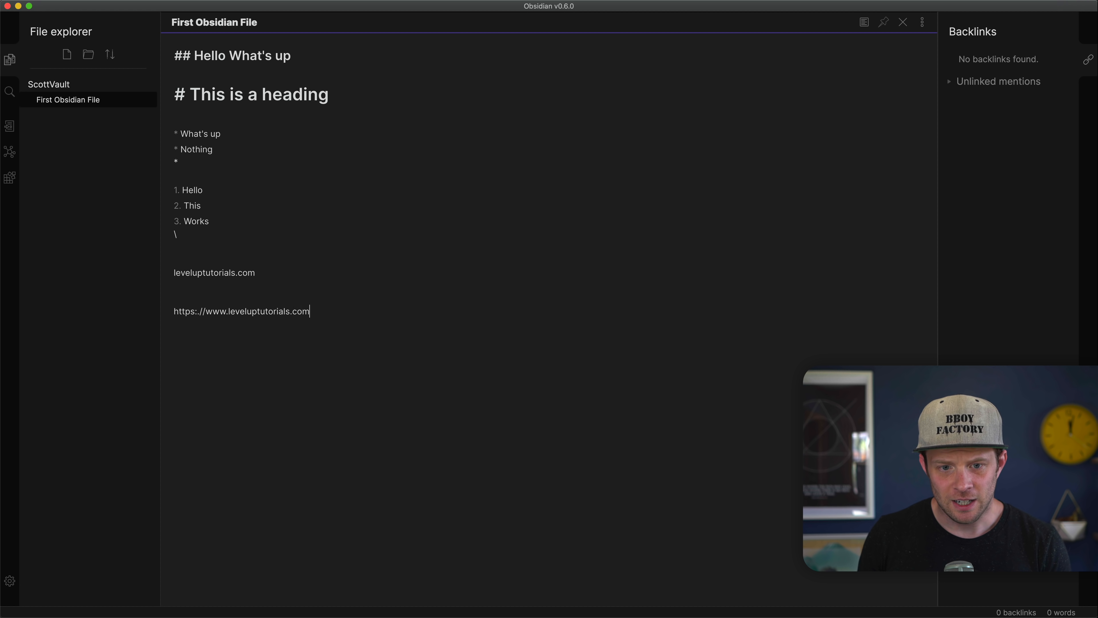
key("Return")
key("Return")
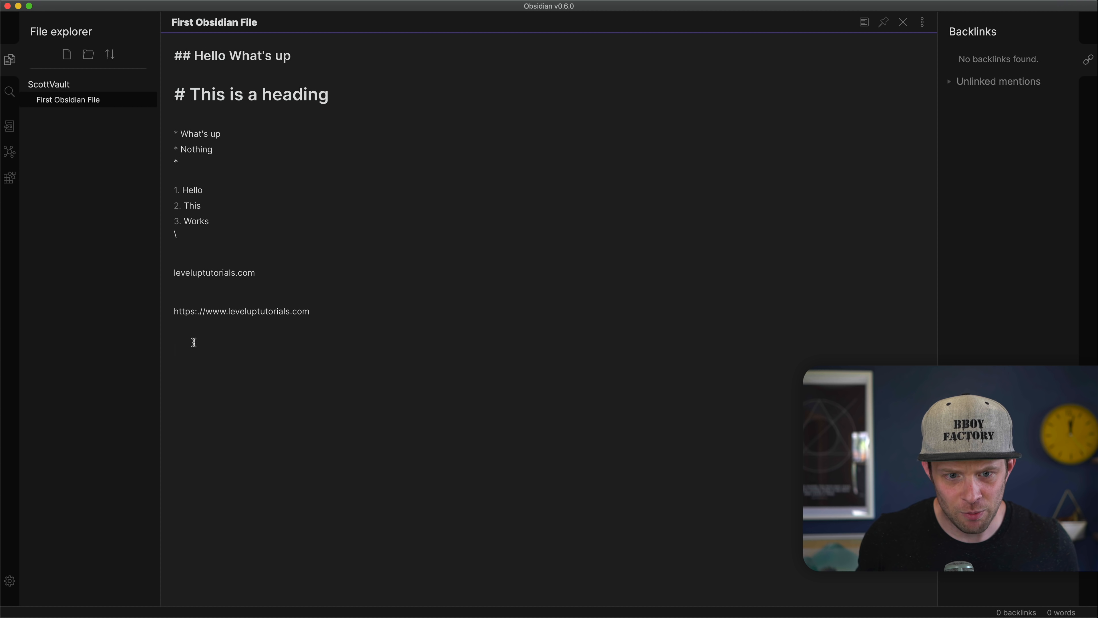
left_click(199, 319)
left_click(198, 311)
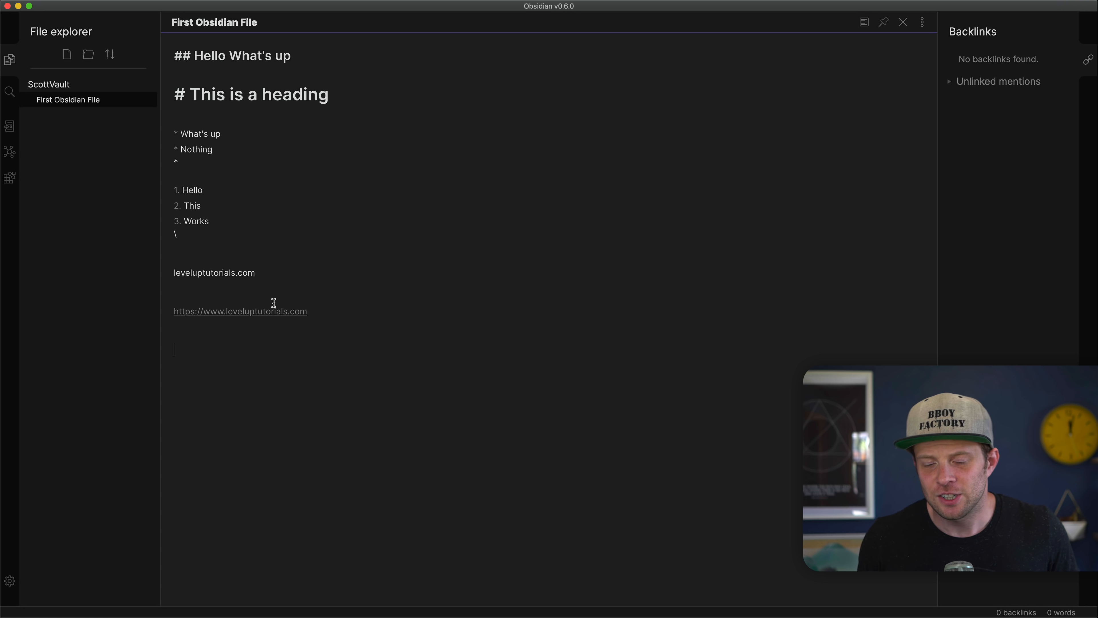
Step: Add a Markdown blockquote reading "Hello" below the link, clearing the extra quote marker and any stray text after it
type("> ")
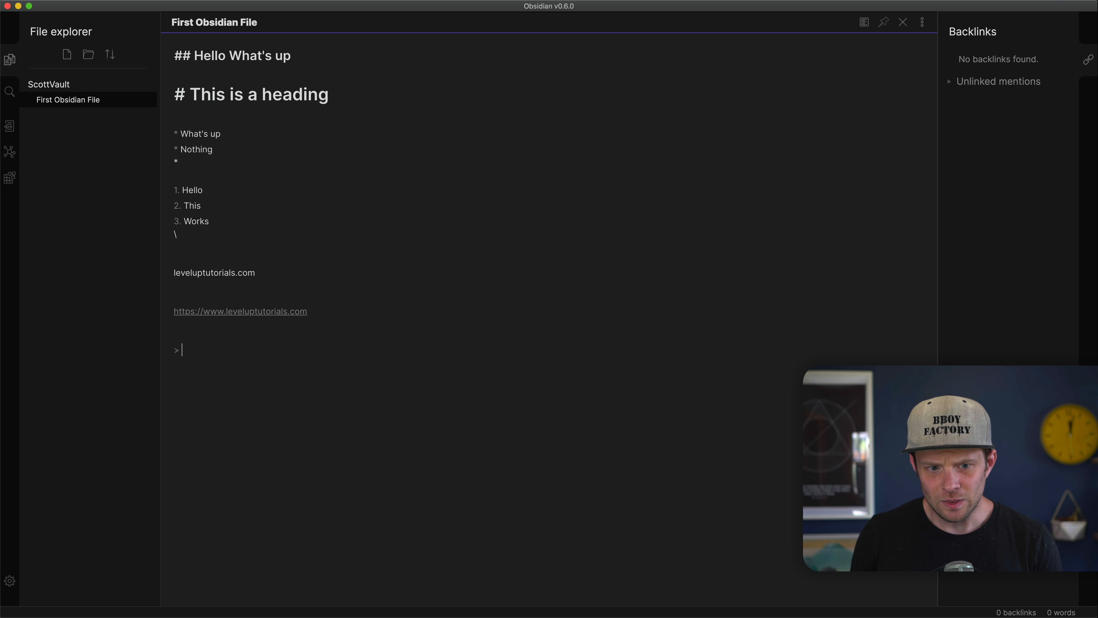
type("Hello")
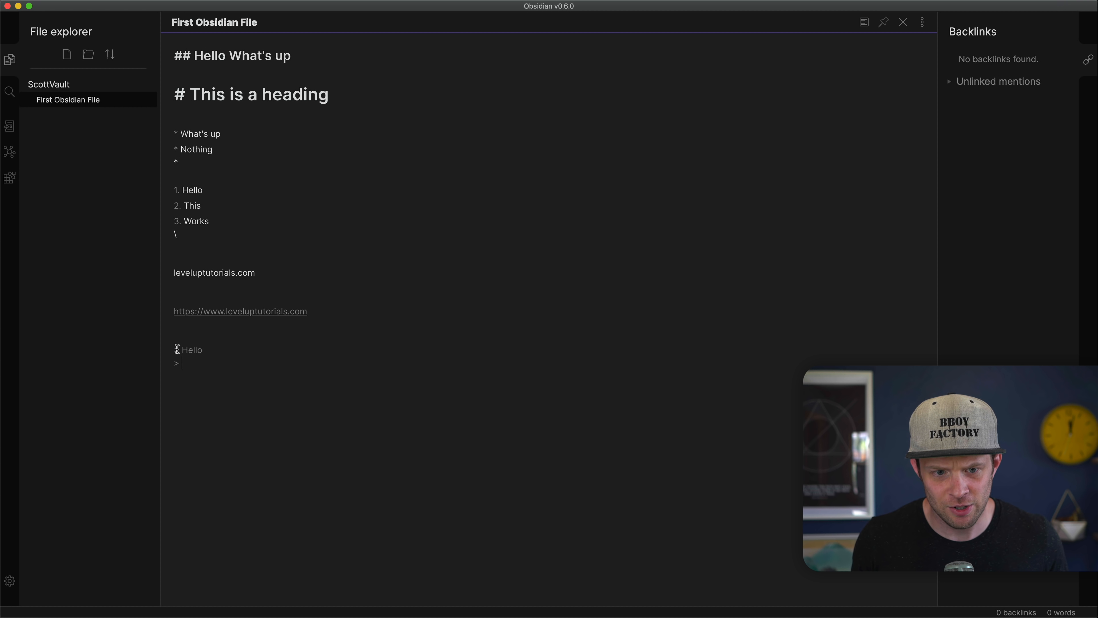
key("BackSpace")
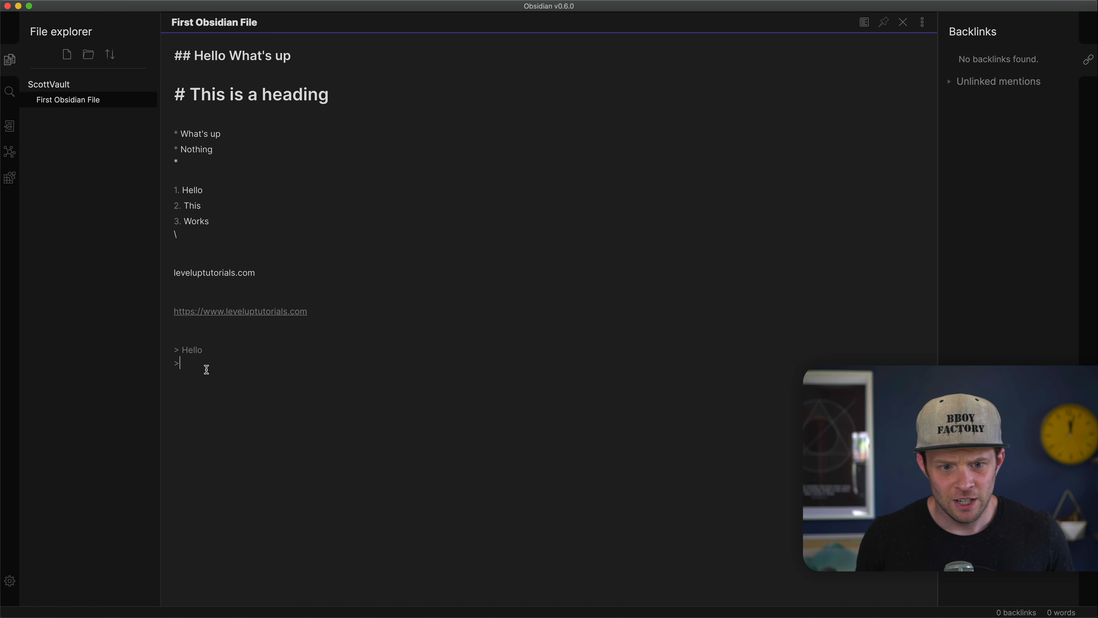
key("BackSpace")
key("BackSpace")
key("Return")
key("Return")
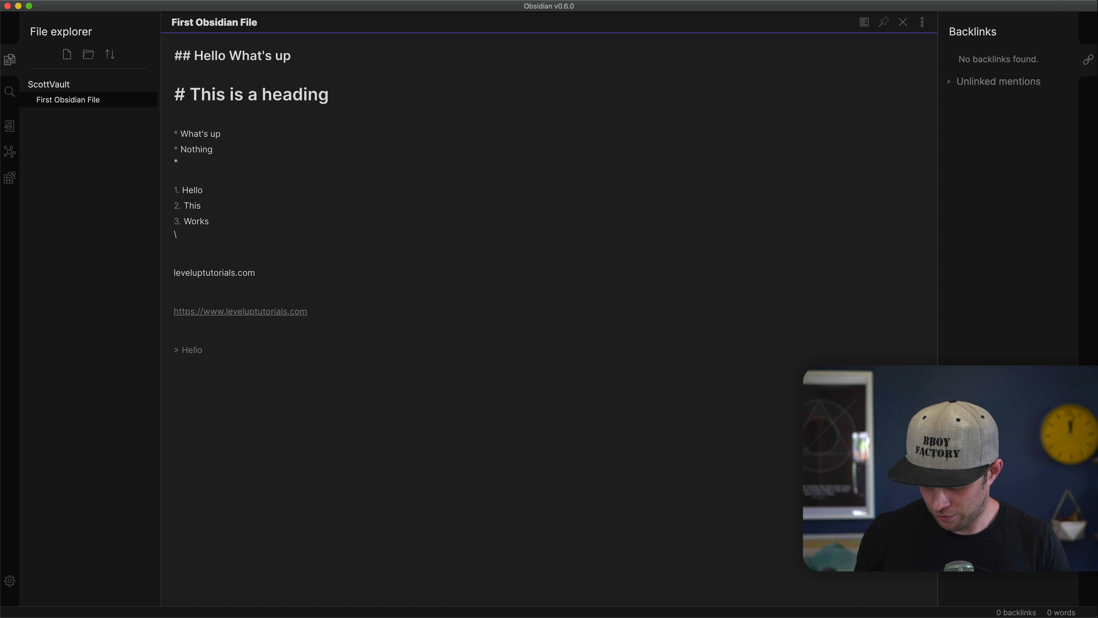
type("/asdfa")
key("super+BackSpace")
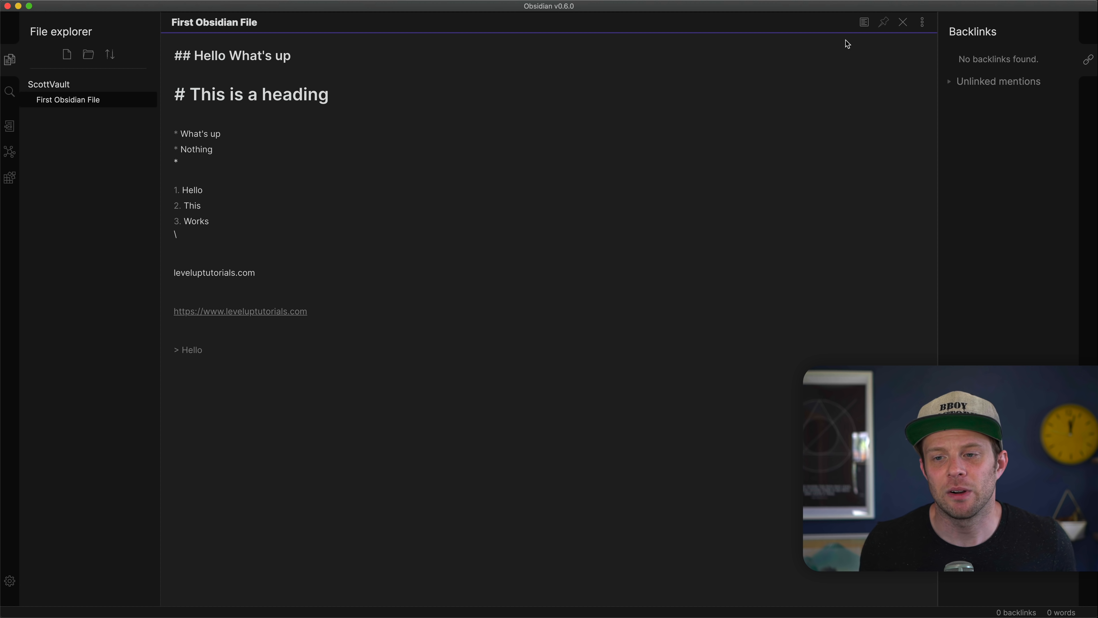
Step: Preview the rendered note, check how the "Hello" blockquote is formatted, and return to editing
left_click(864, 24)
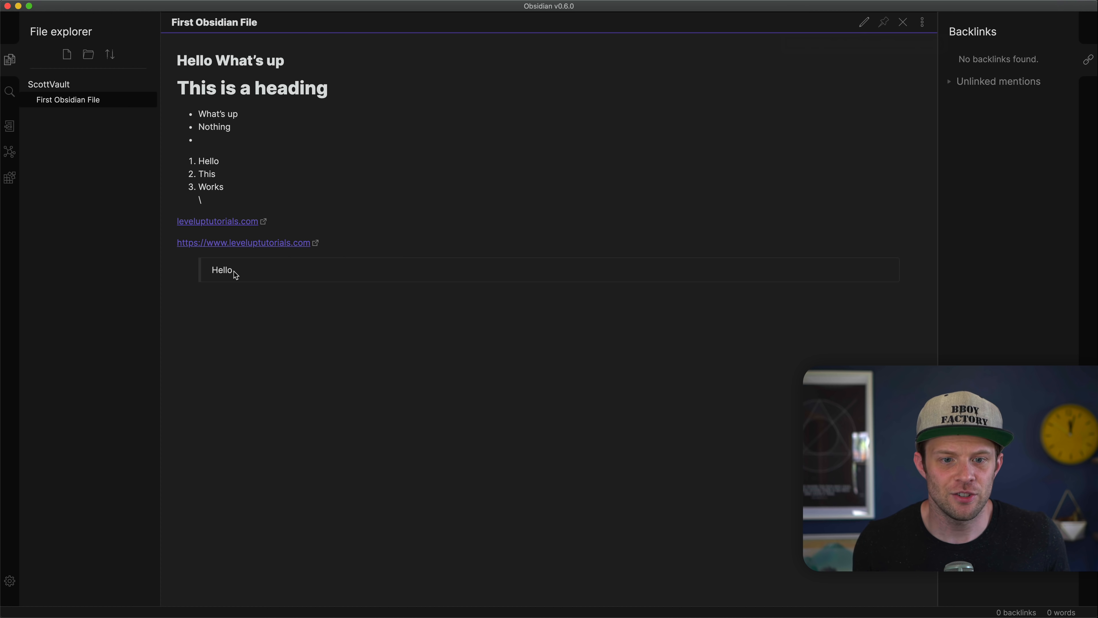
left_click_drag(233, 271, 214, 270)
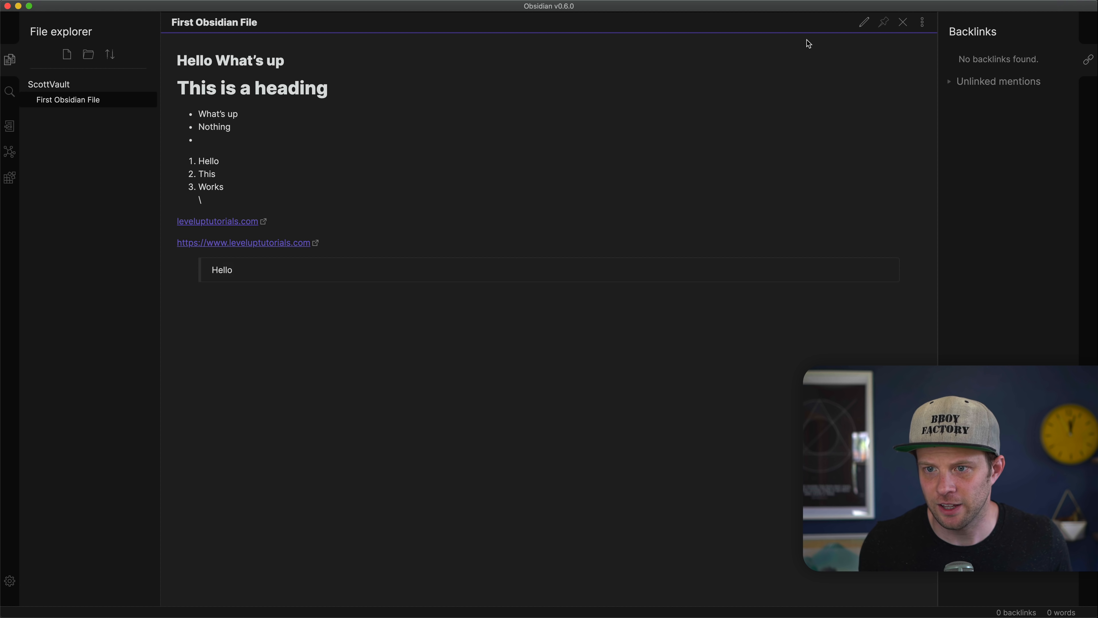
left_click(864, 22)
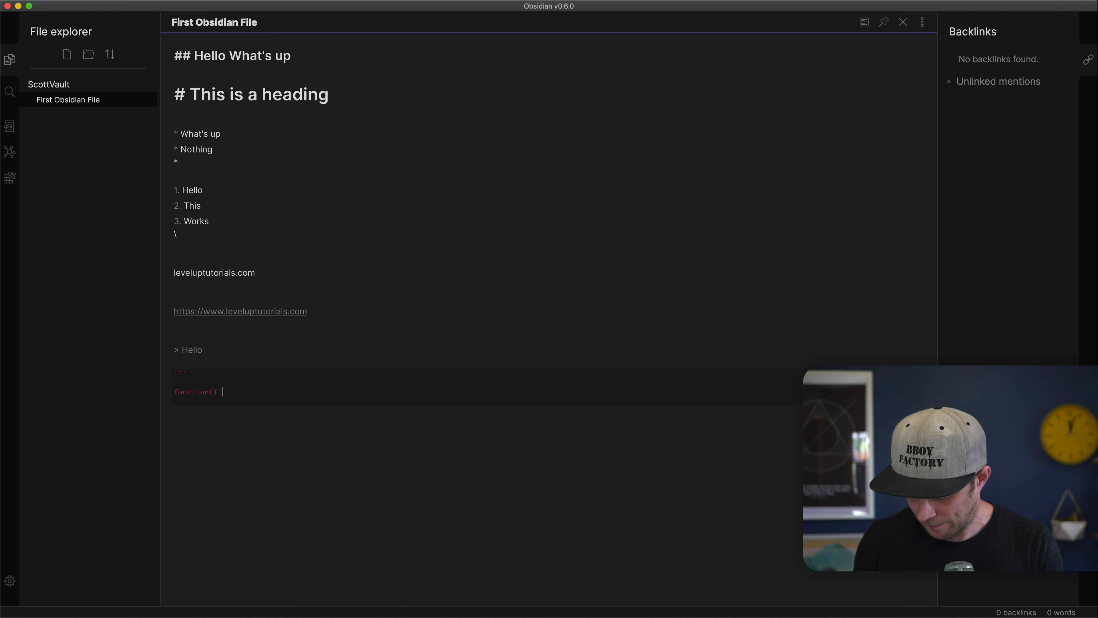
Step: Write a js code block below the blockquote containing the function scott() with console.log('hjio') in its body
type("{")
type(" sco")
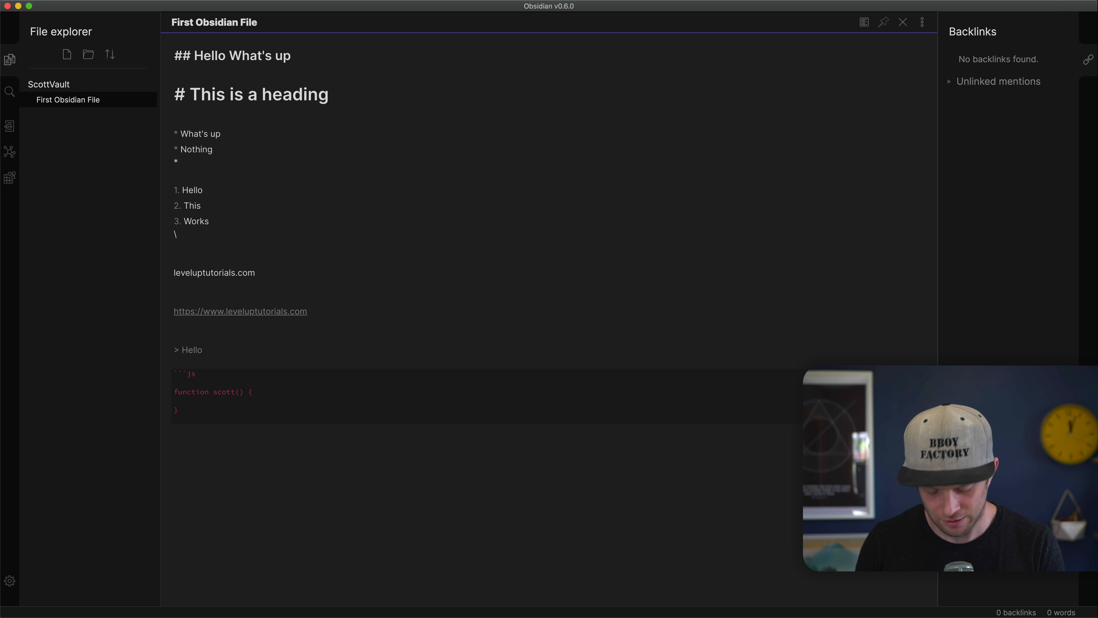
type("console.l")
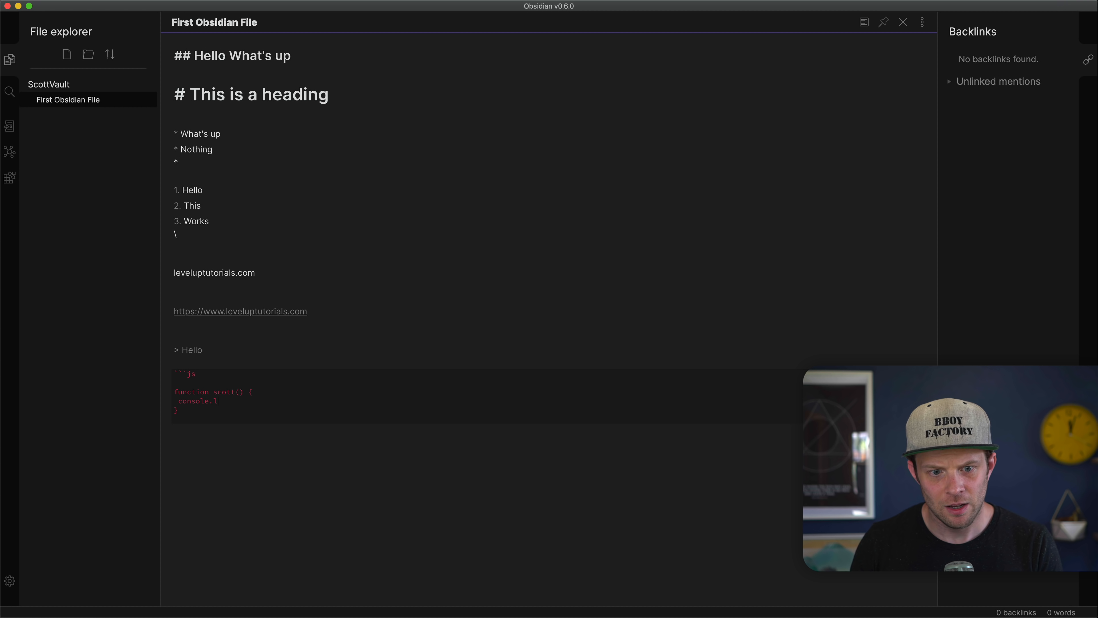
type("og")
key("BackSpace")
type("og(")
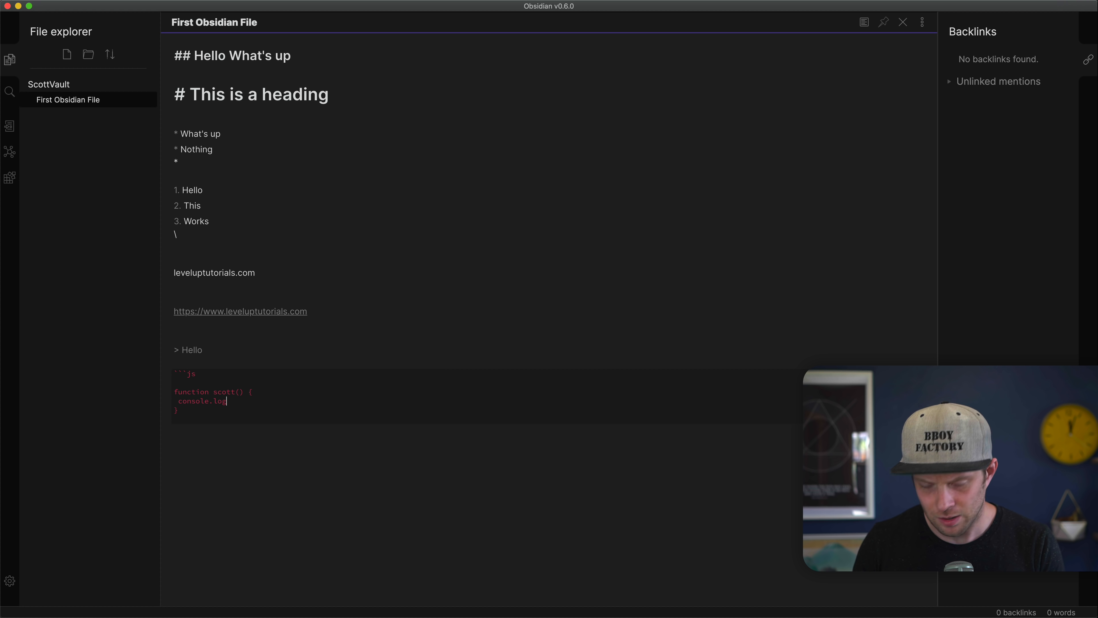
type("'hjio")
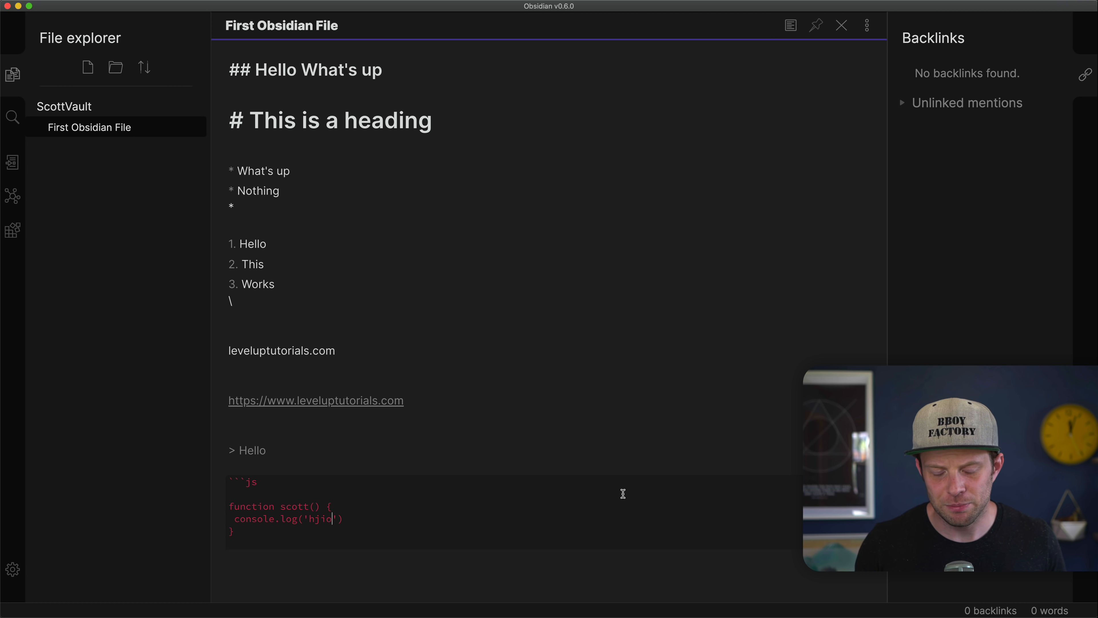
Step: Preview the rendered note and examine the syntax highlighting of the JavaScript code block
left_click(321, 399)
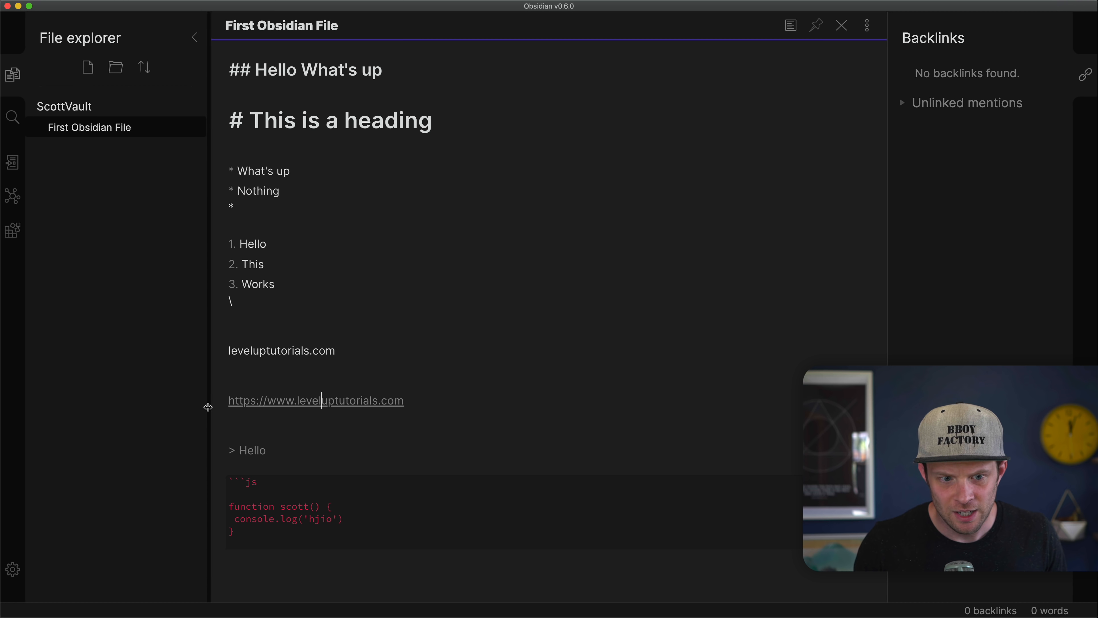
left_click_drag(208, 407, 211, 346)
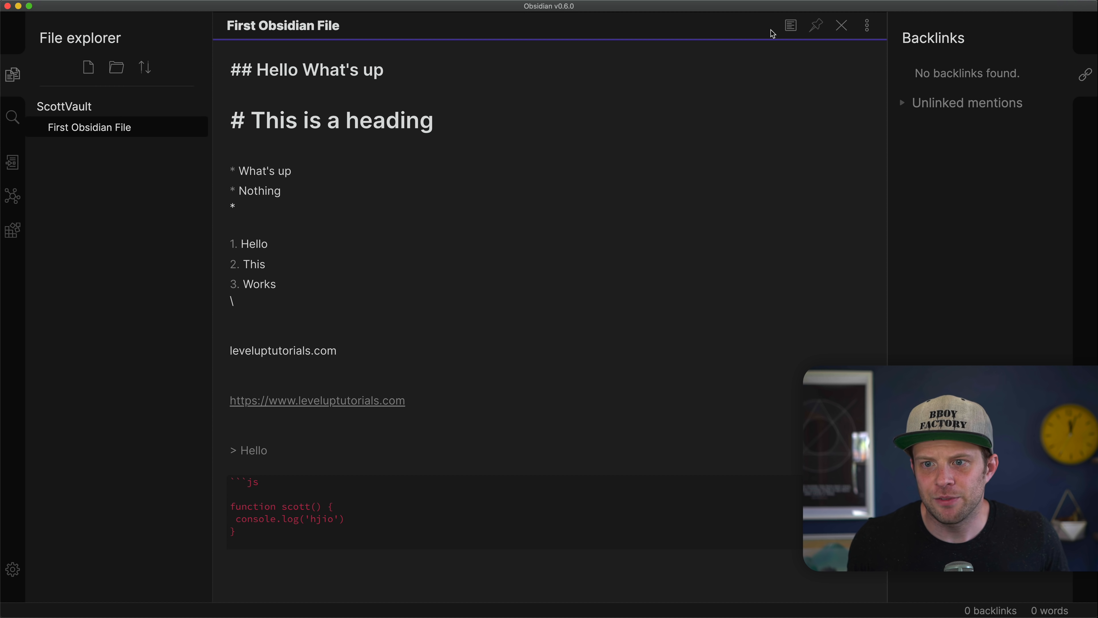
left_click(791, 28)
left_click_drag(335, 426, 229, 385)
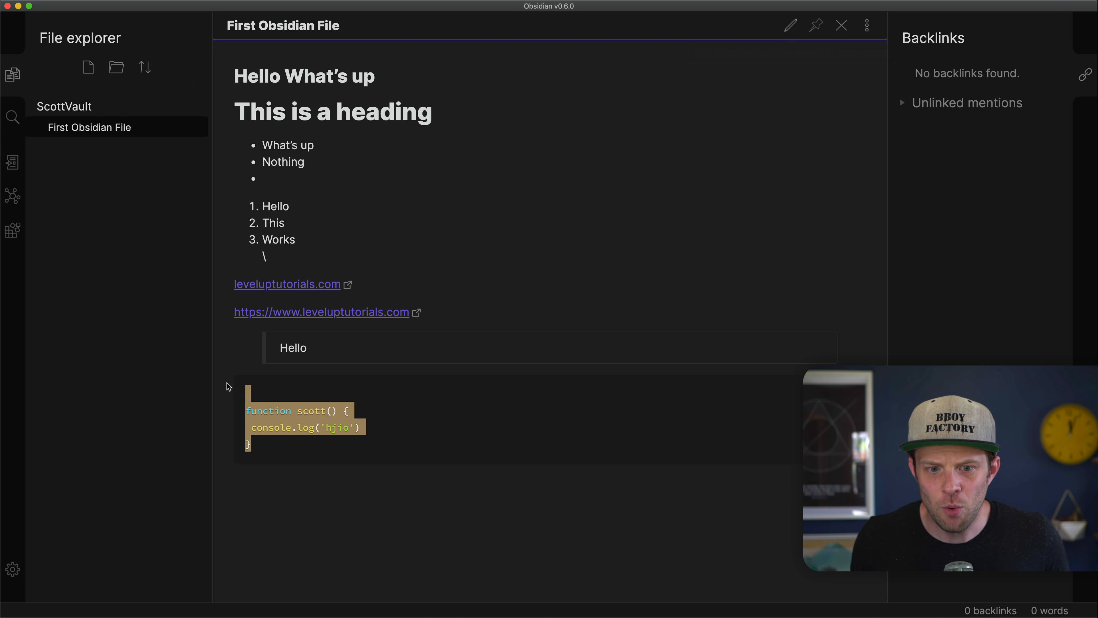
left_click(333, 437)
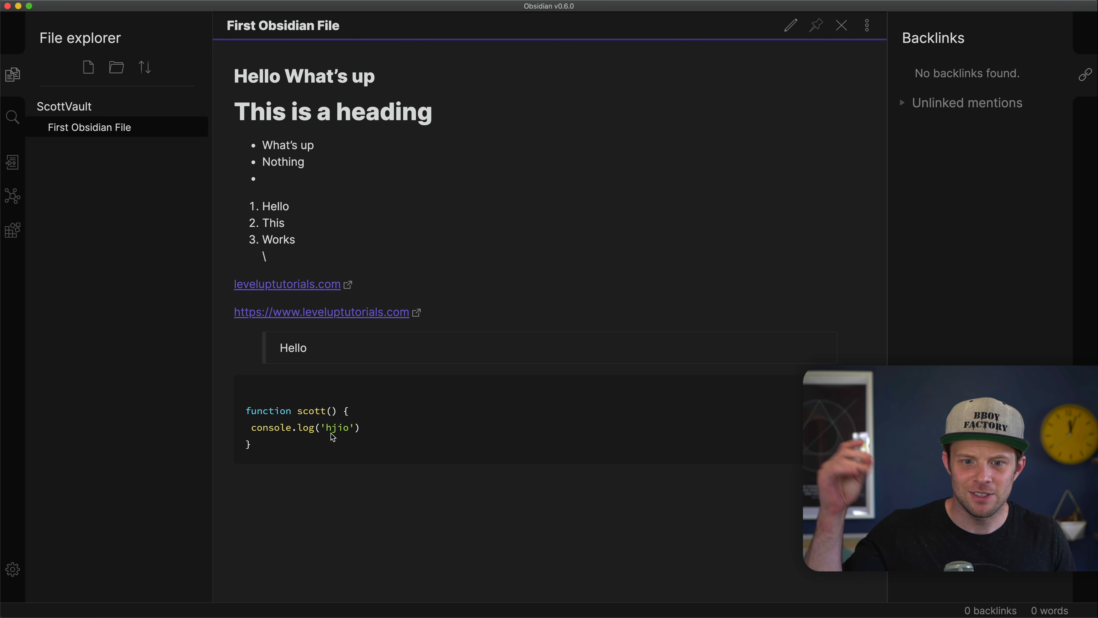
Step: Return to editing, remove the code block's js language tag to compare the preview without it, and restore the tag
left_click(791, 26)
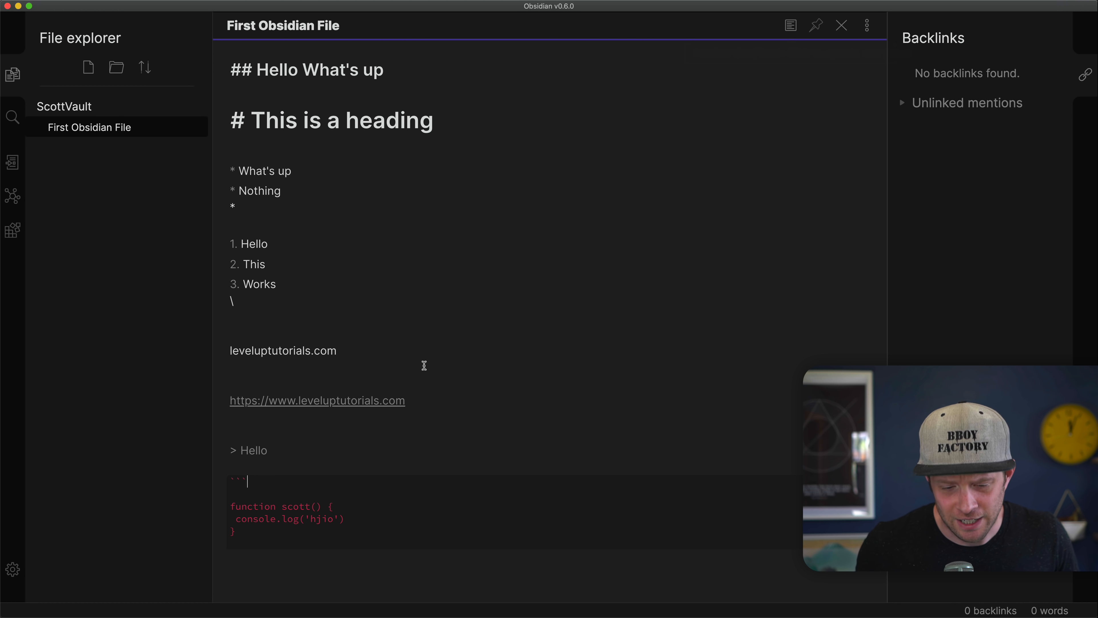
left_click(787, 26)
left_click(786, 29)
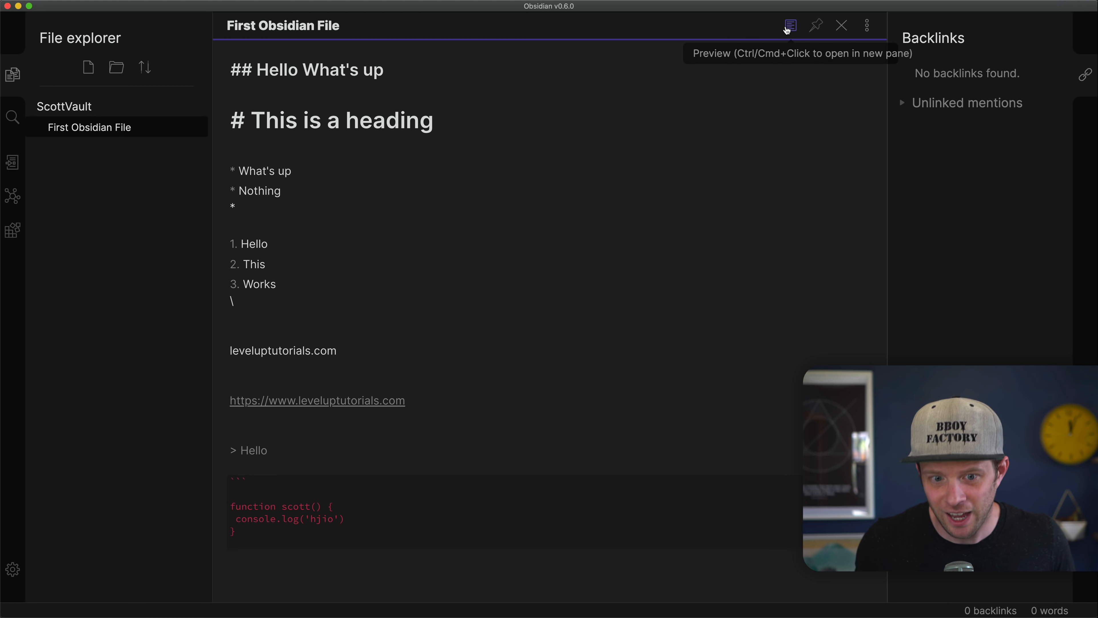
left_click(420, 486)
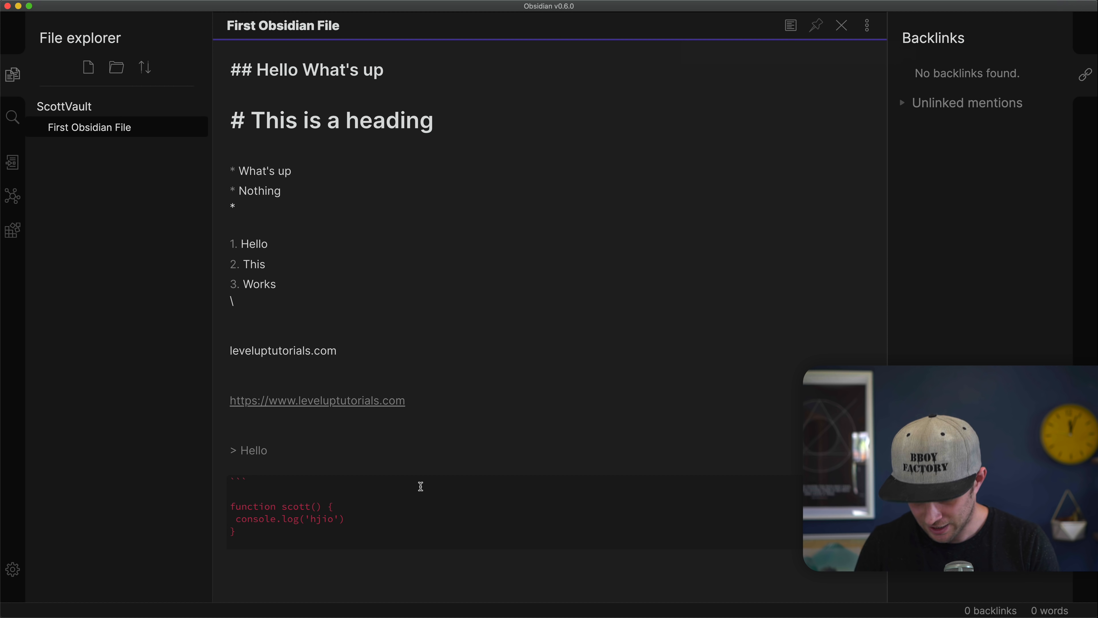
type("js")
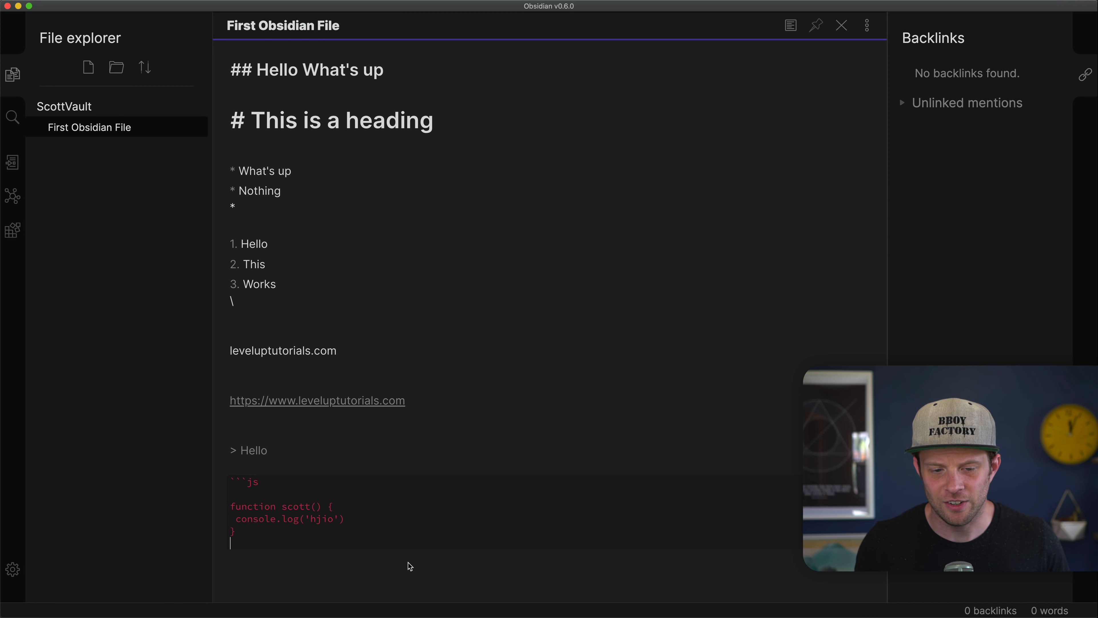
Step: Preview the note again and try pinning and unpinning its pane
left_click(790, 26)
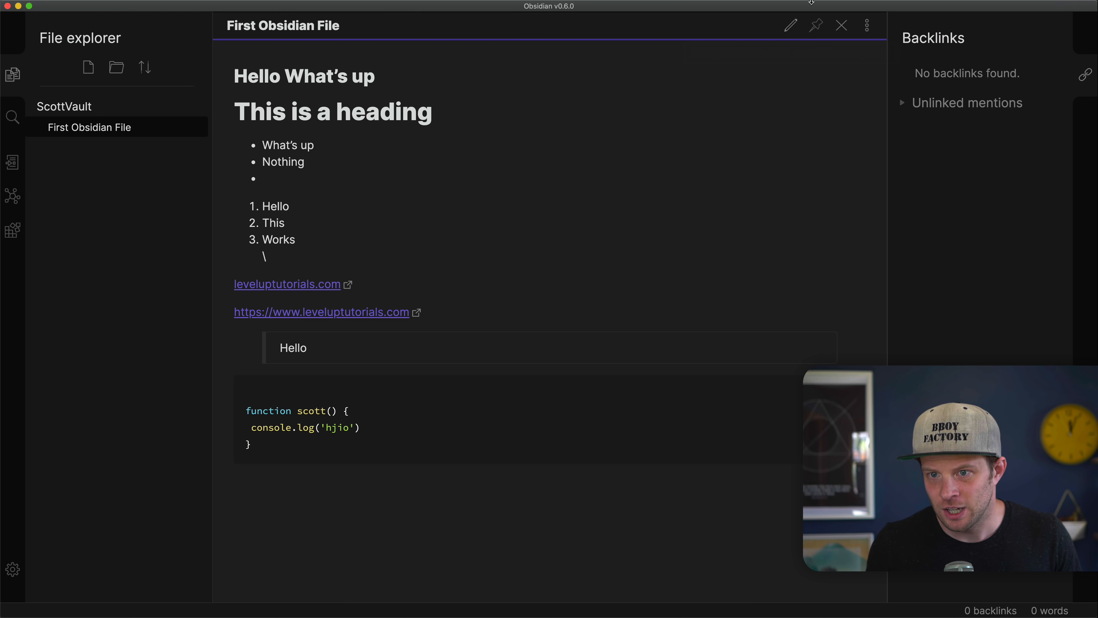
left_click(811, 26)
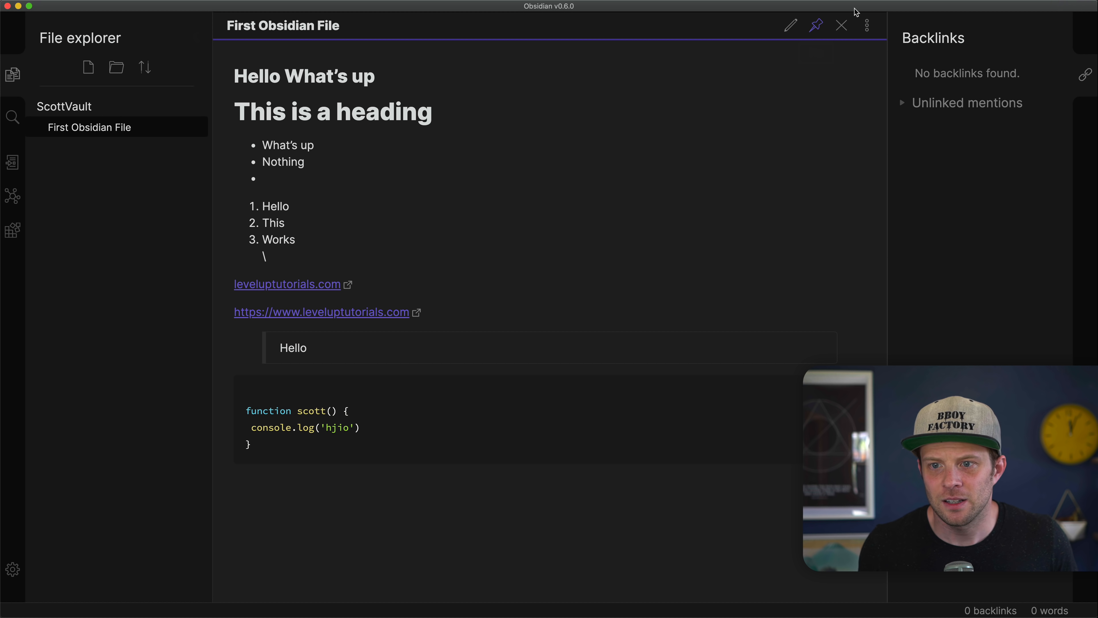
left_click(816, 27)
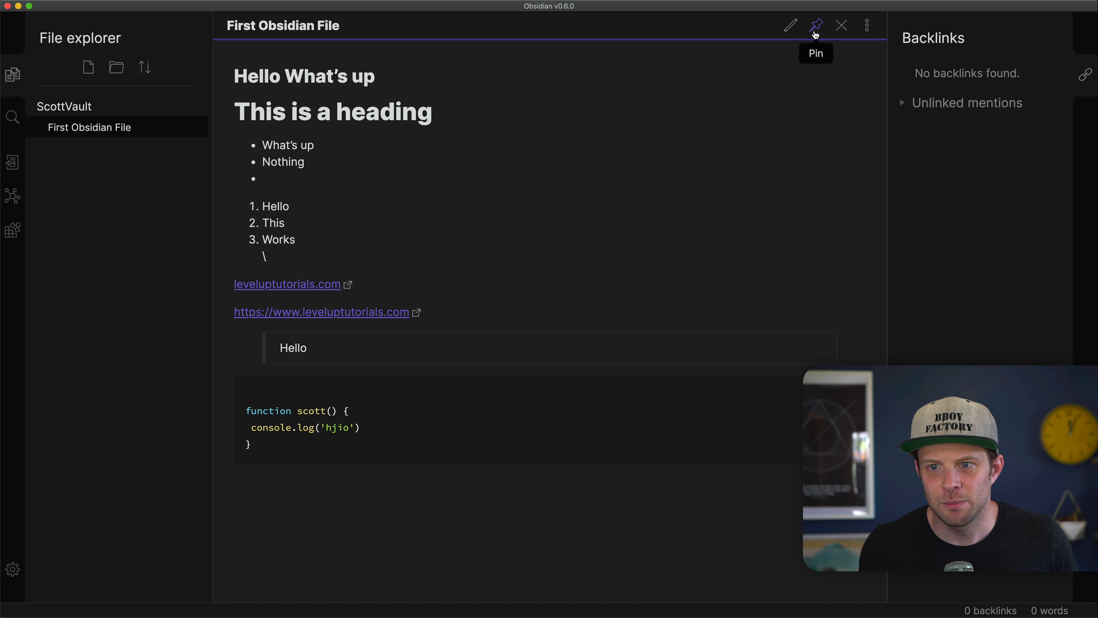
Step: Close and reopen First Obsidian File, and delete the stray backslash below the numbered list
left_click(841, 25)
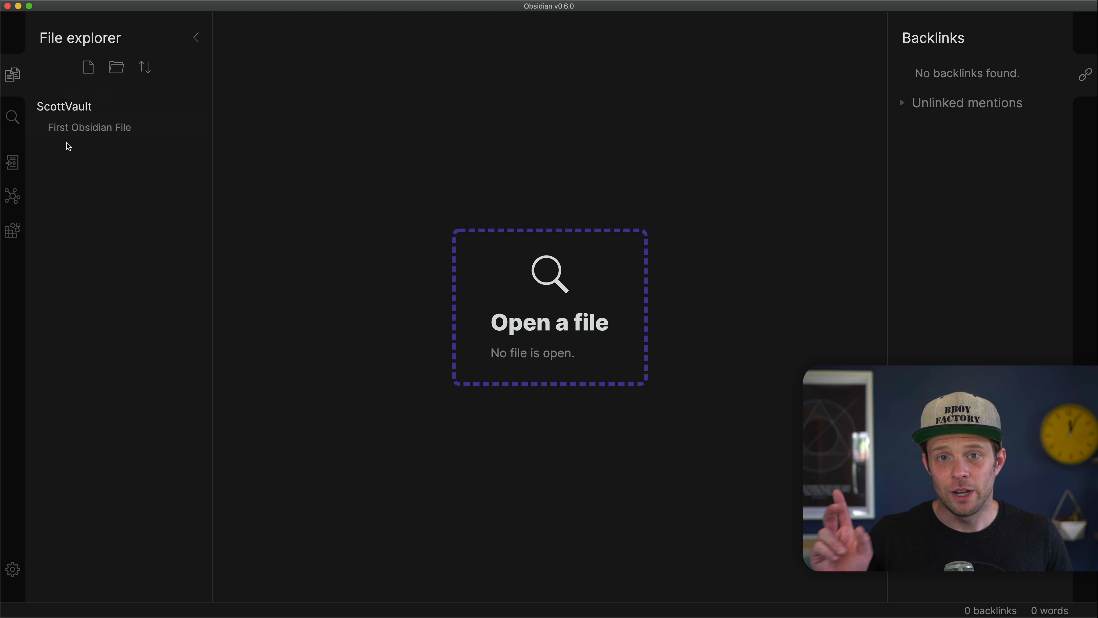
left_click(92, 130)
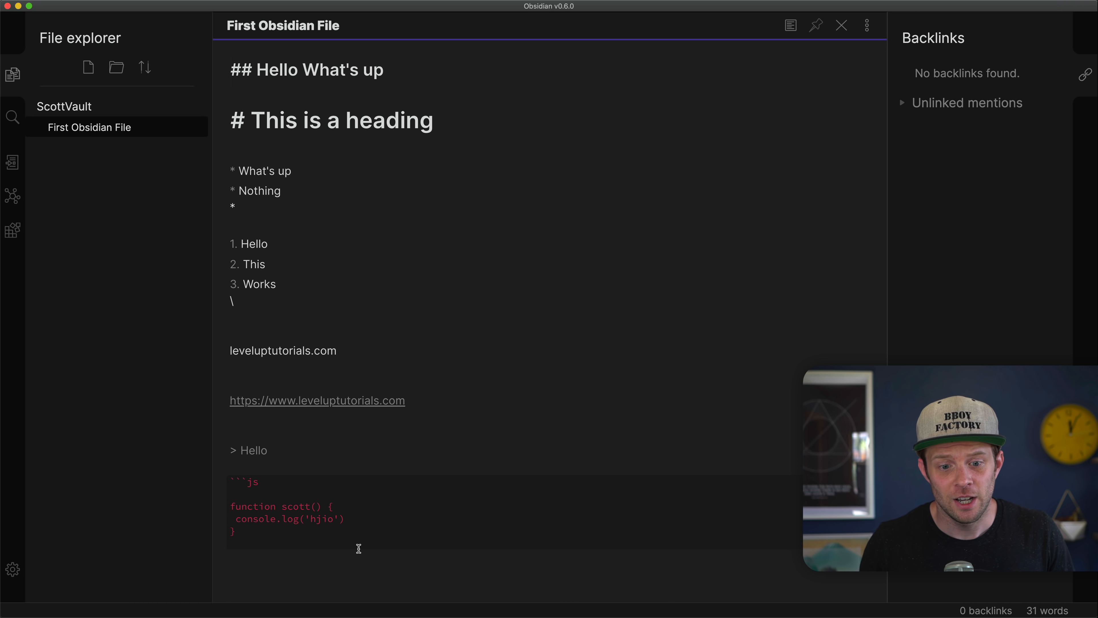
left_click(279, 311)
key("BackSpace")
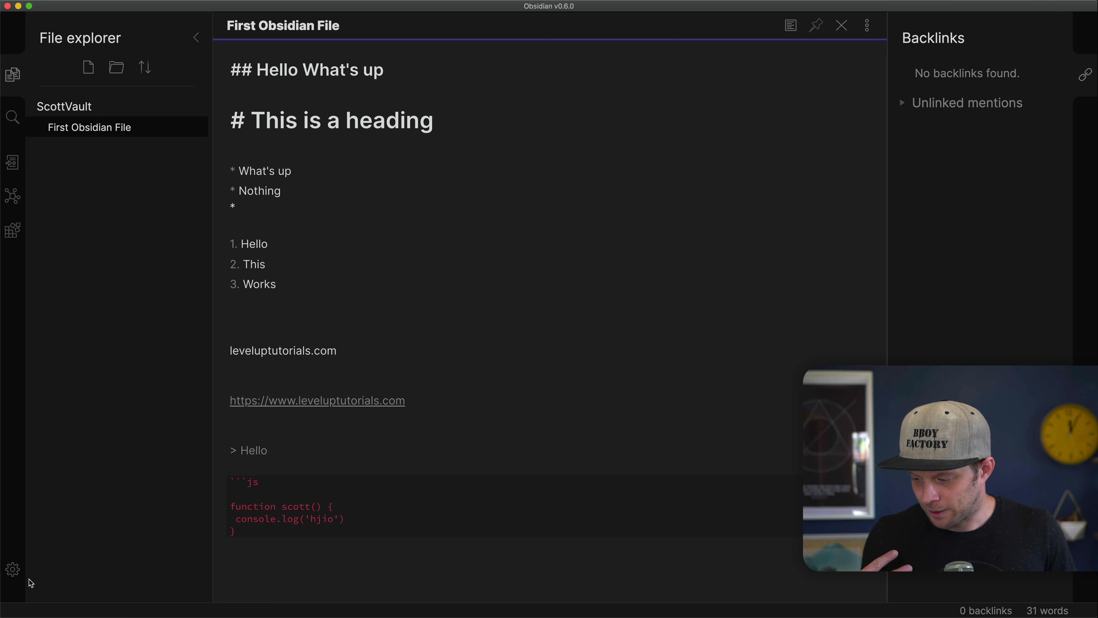
Step: Turn on Show line number in the Editor settings
left_click(12, 569)
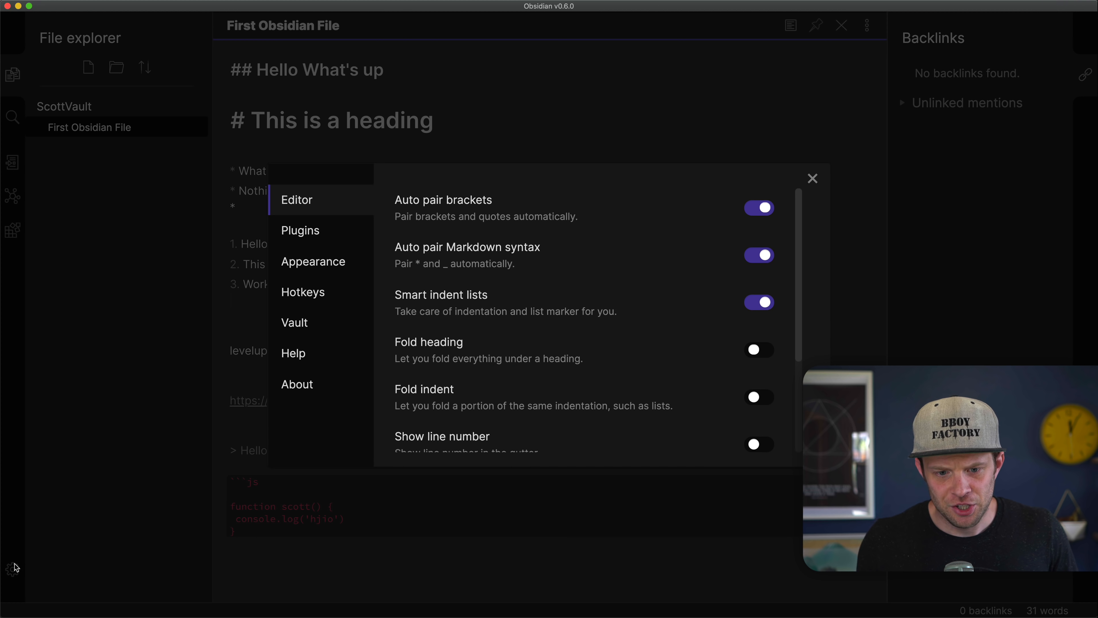
left_click(322, 220)
left_click(315, 211)
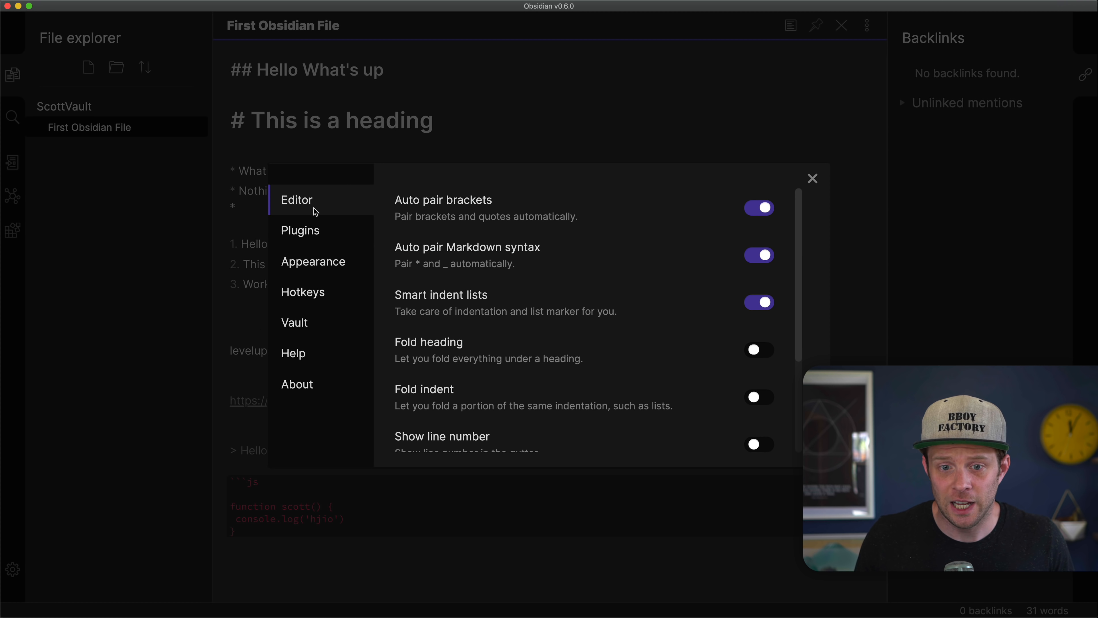
scroll(481, 206, "down", 1)
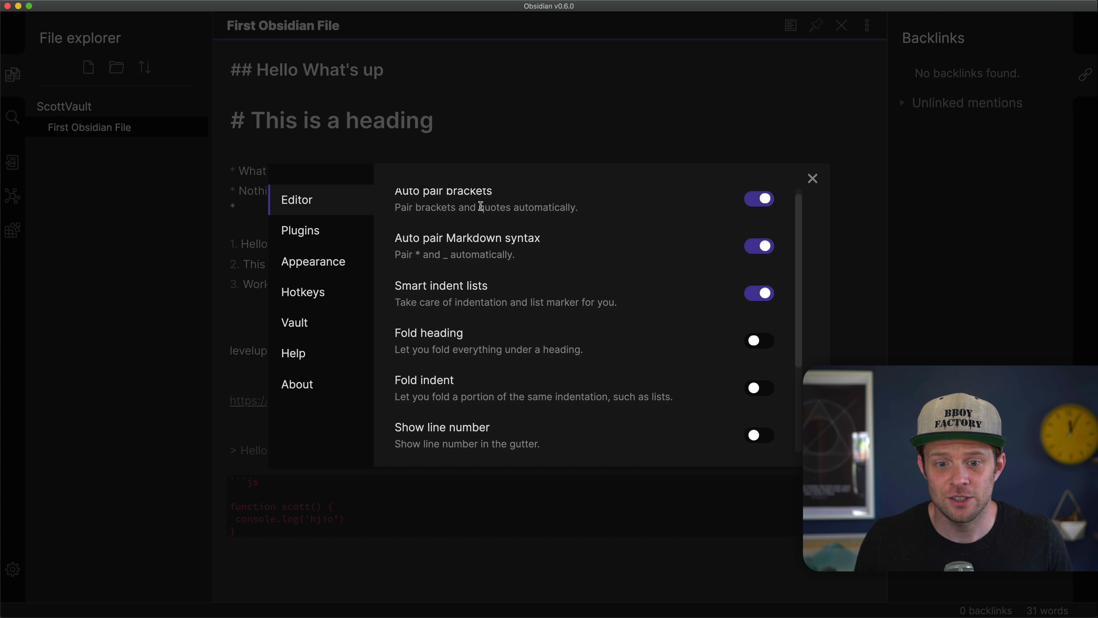
scroll(481, 207, "down", 3)
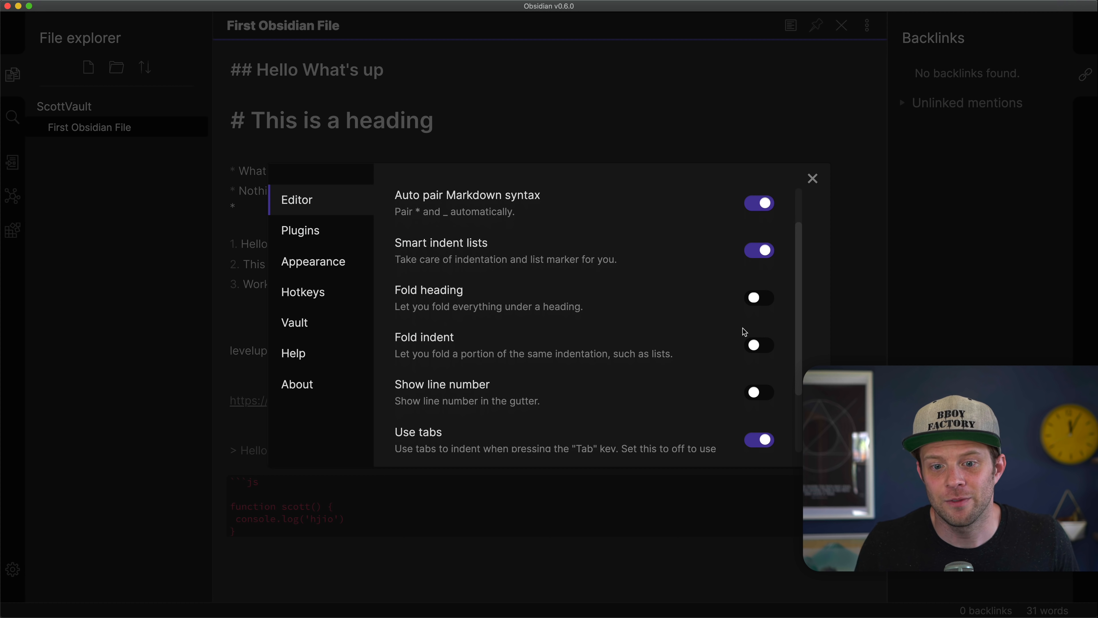
scroll(750, 339, "down", 5)
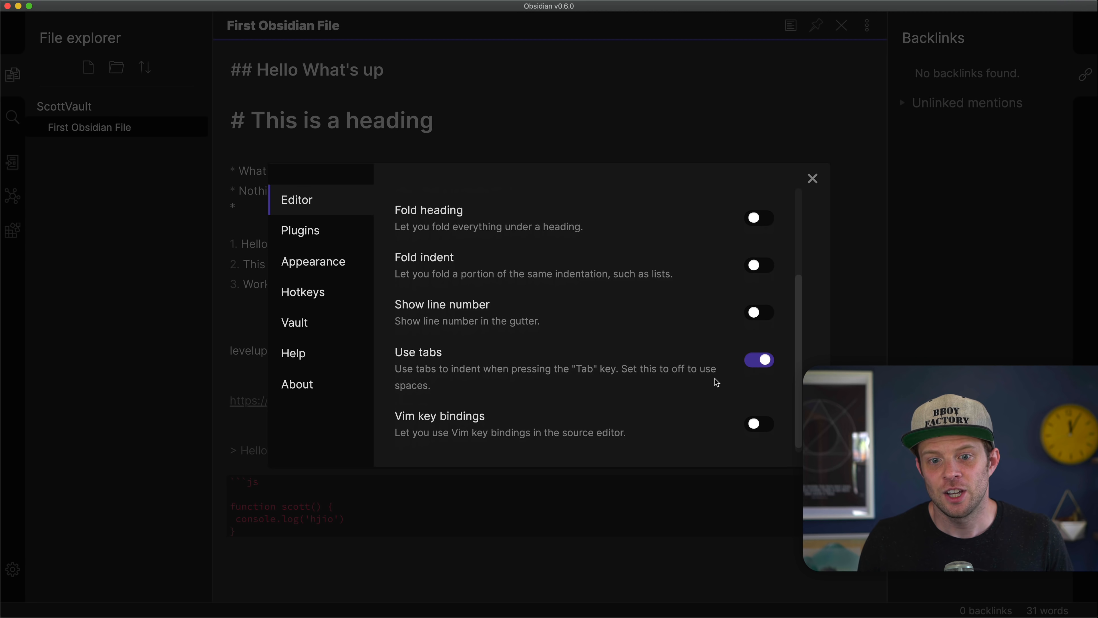
left_click(754, 314)
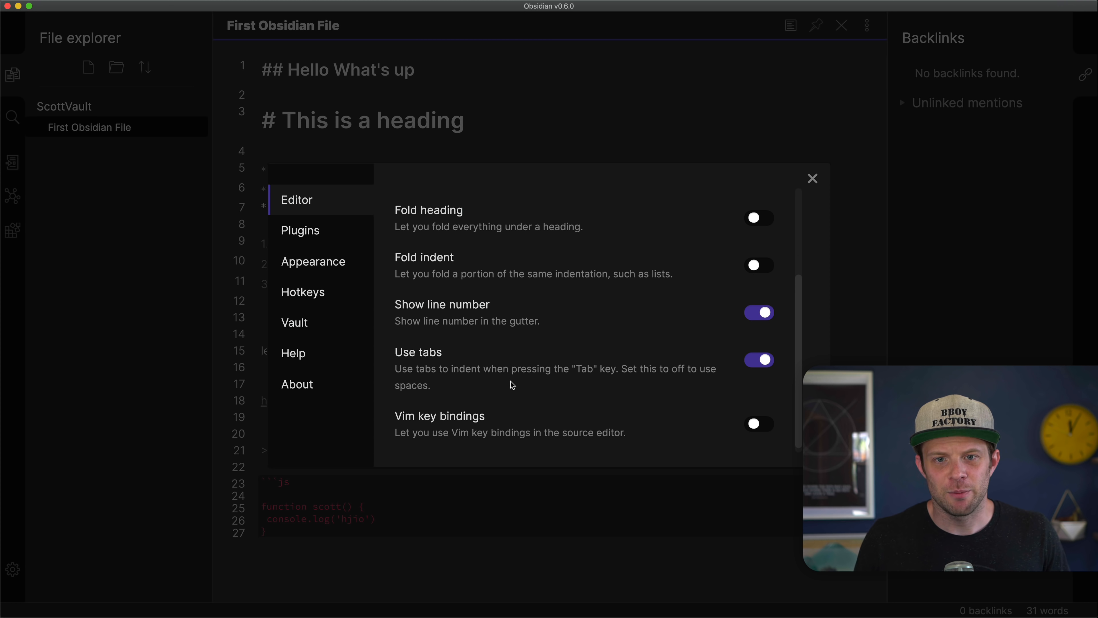
scroll(511, 380, "down", 1)
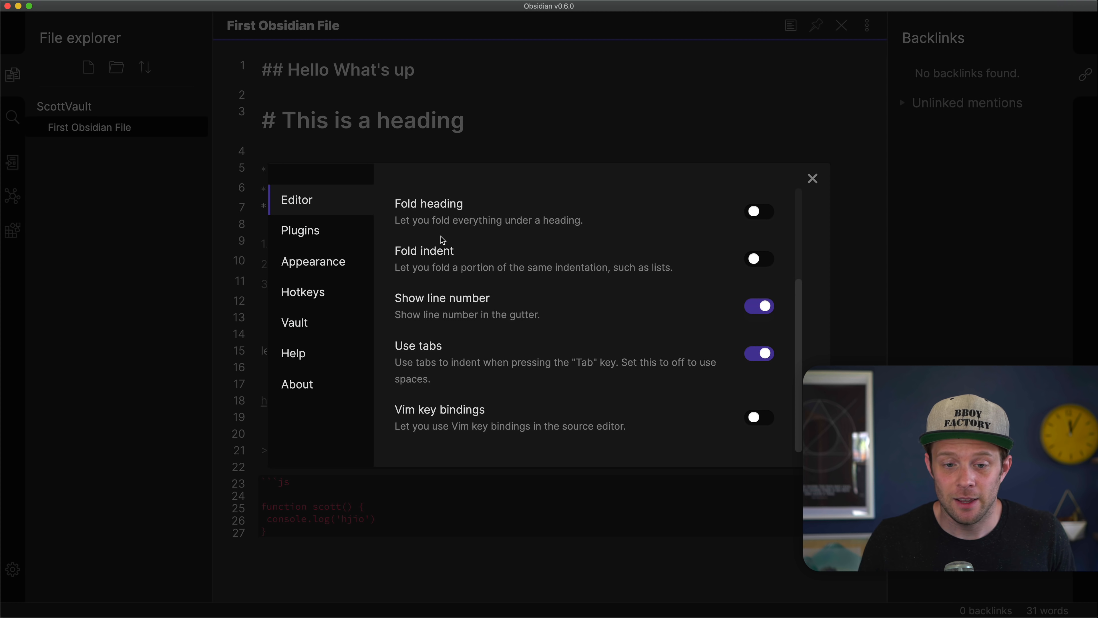
Step: Review the plugin settings, including Backlinks and Quick switcher, and enable the Tag pane plugin
left_click(344, 230)
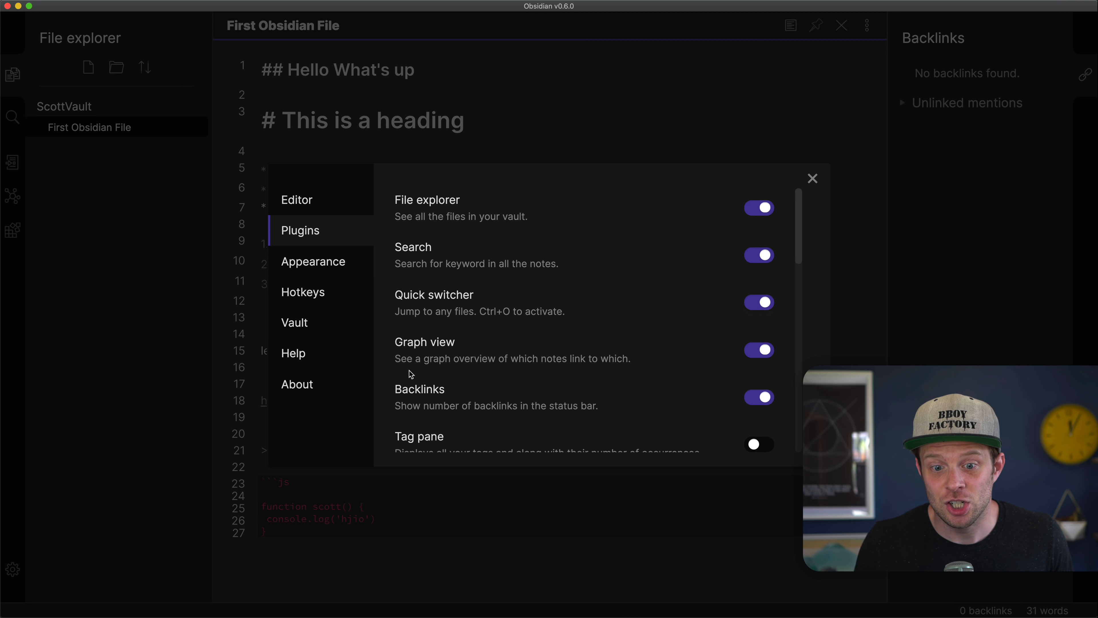
scroll(409, 370, "down", 3)
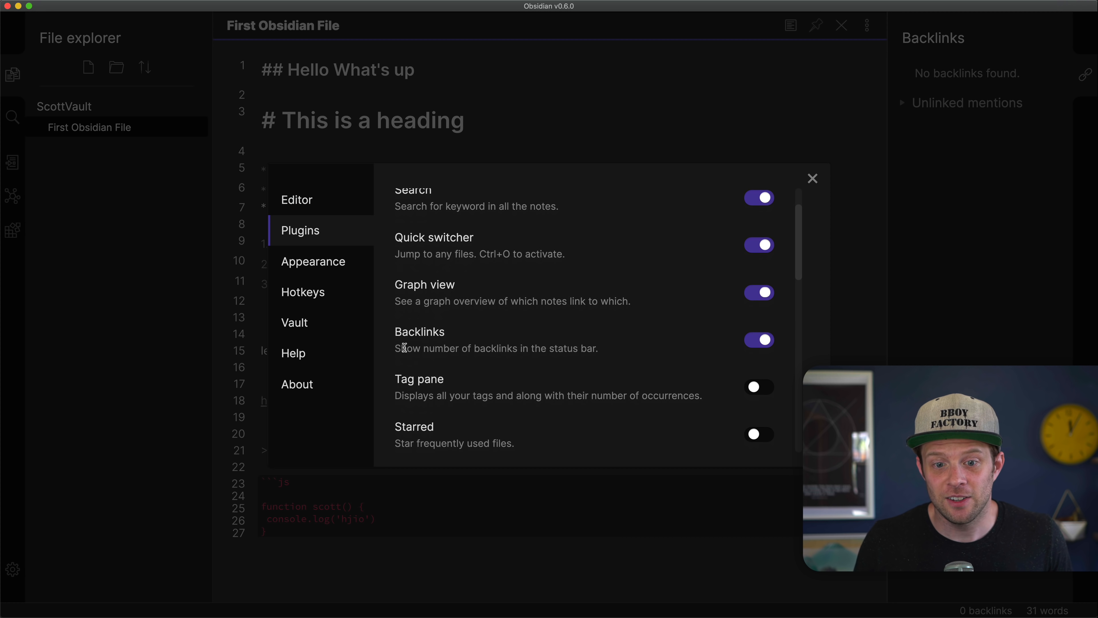
triple_click(405, 347)
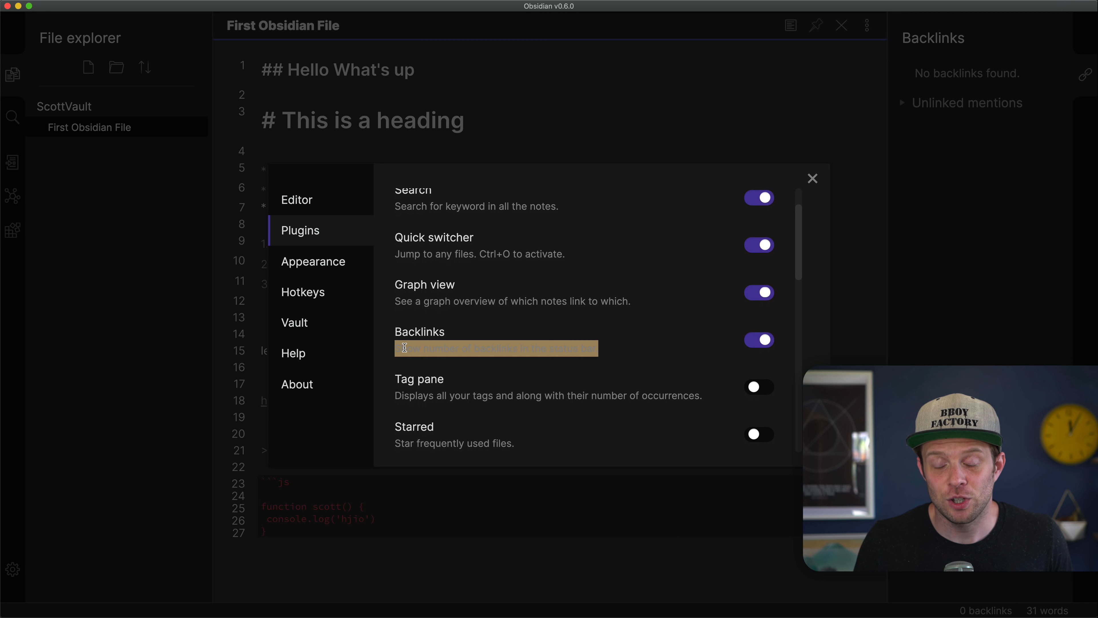
left_click(432, 306)
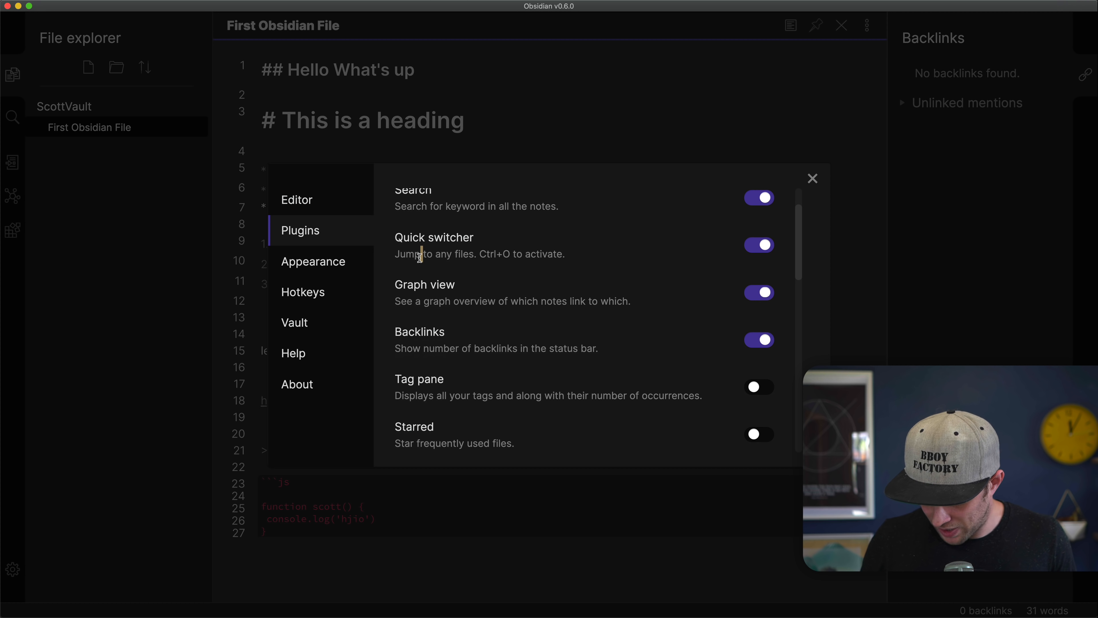
triple_click(441, 261)
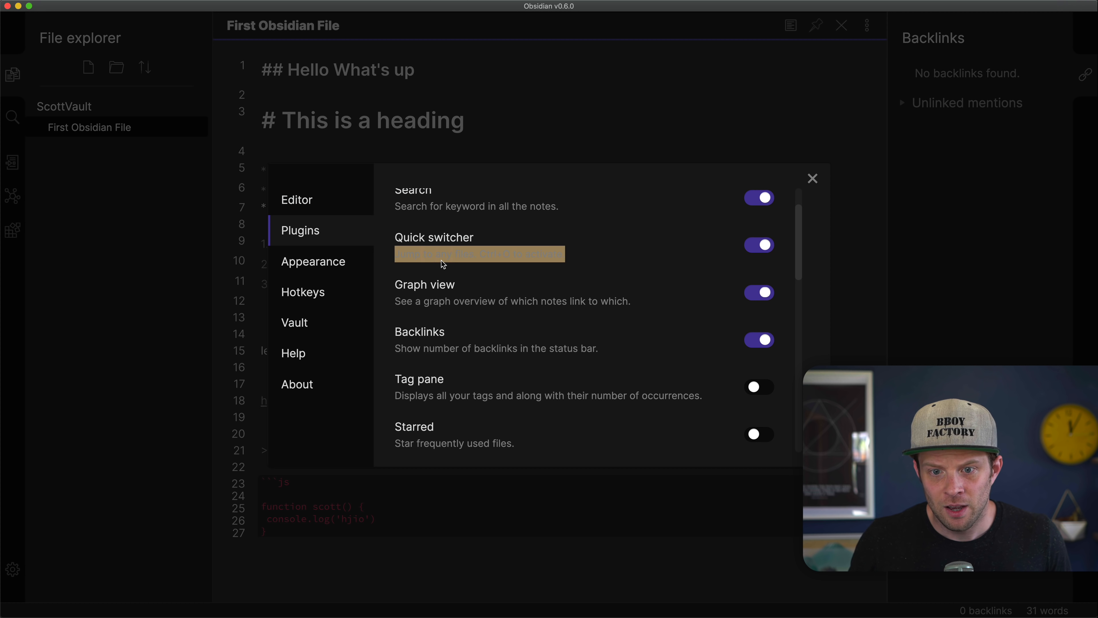
left_click(465, 327)
scroll(489, 275, "down", 5)
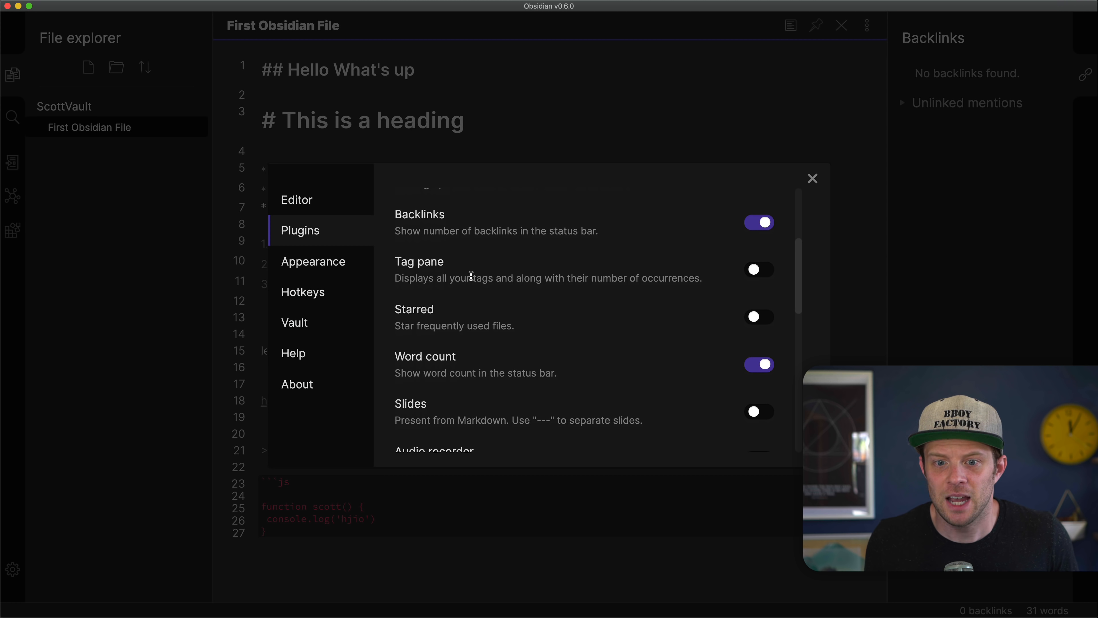
left_click(747, 270)
Step: Examine the remaining plugin descriptions, including Slides, Audio recorder, Open with default app, Custom CSS and Command palette
scroll(536, 321, "down", 3)
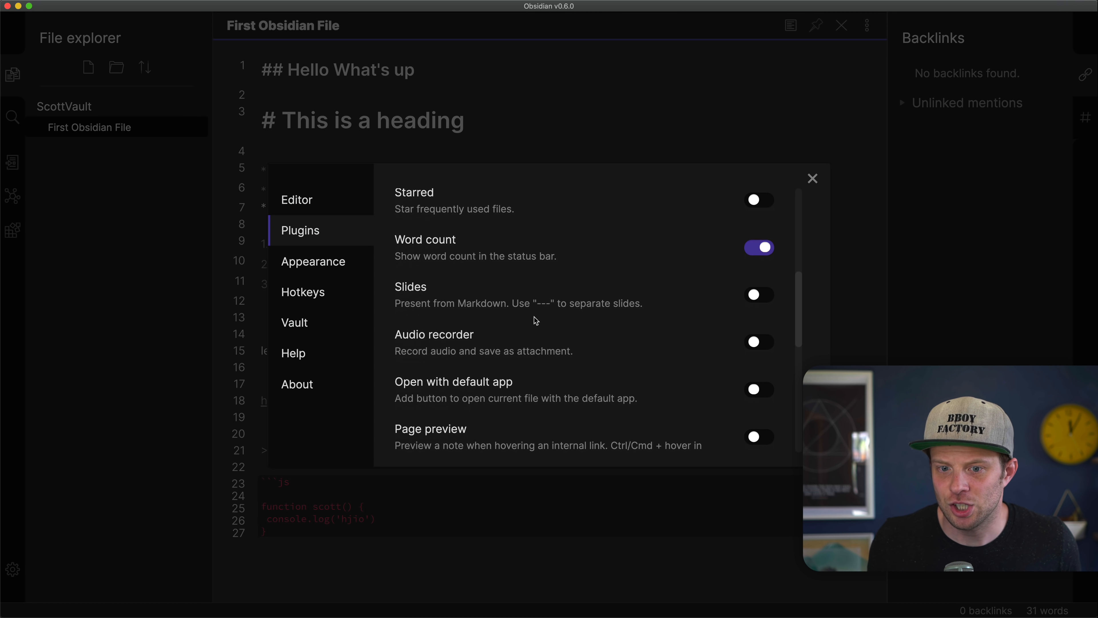
left_click_drag(427, 303, 548, 303)
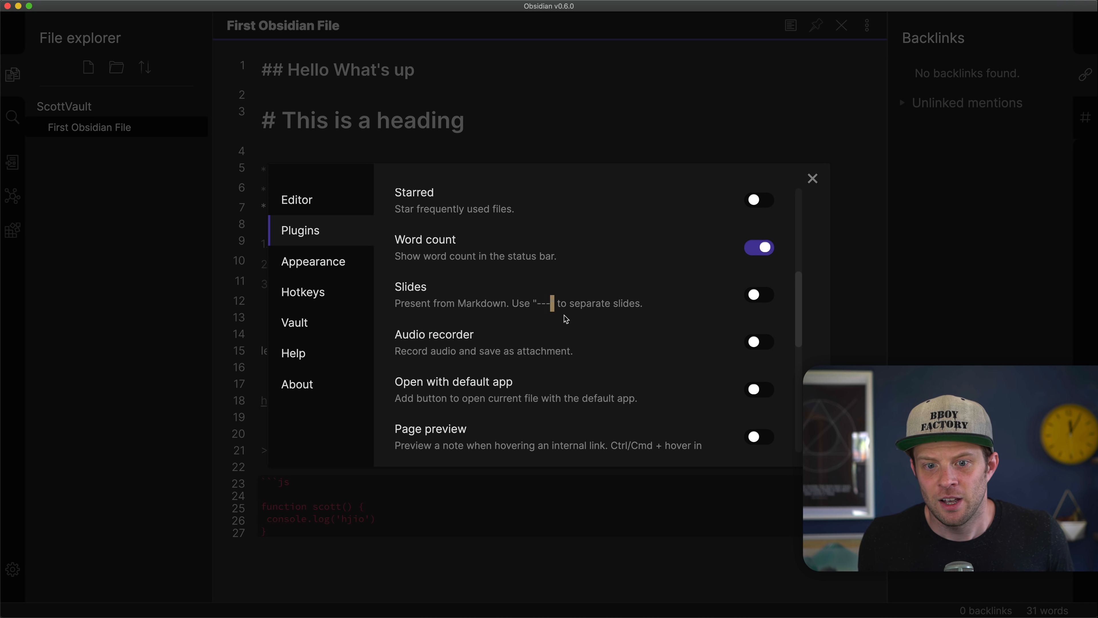
triple_click(456, 304)
left_click(463, 306)
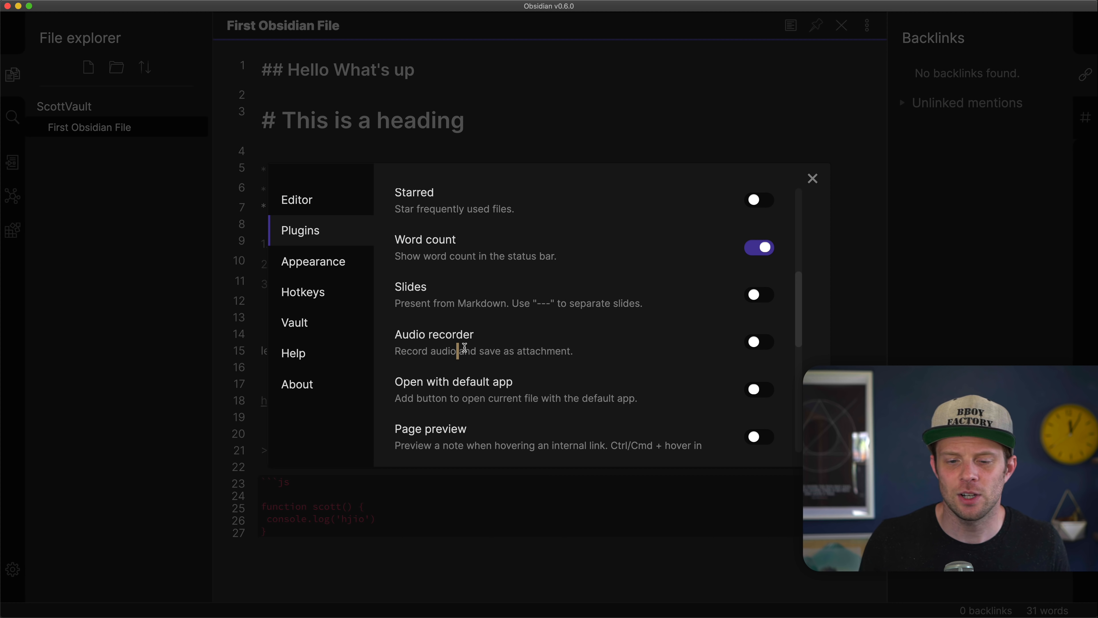
scroll(465, 395, "down", 2)
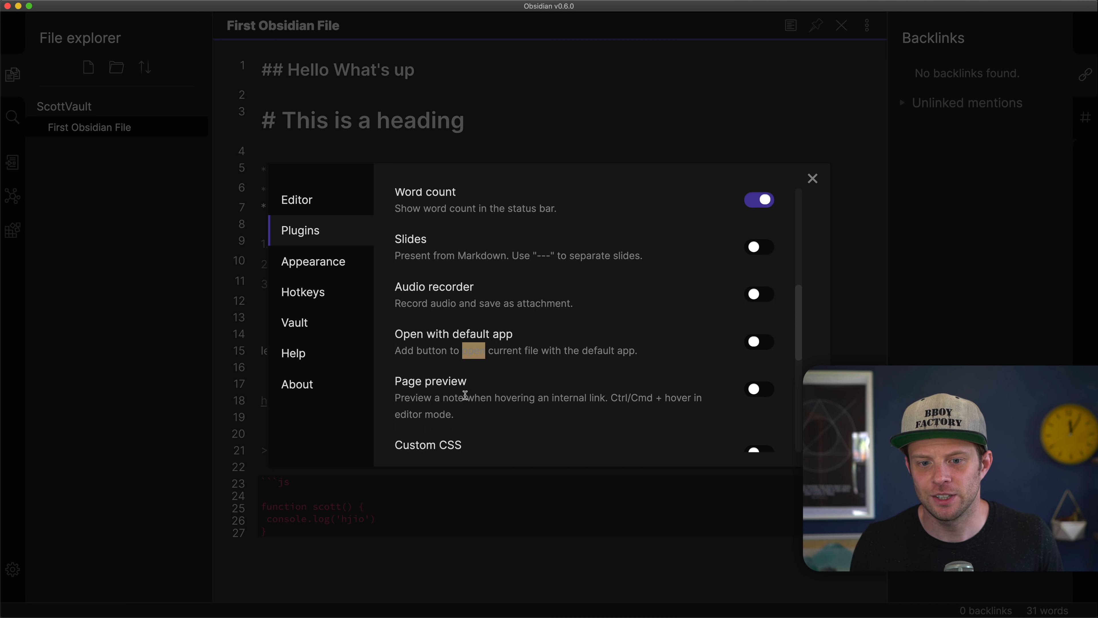
scroll(458, 349, "down", 5)
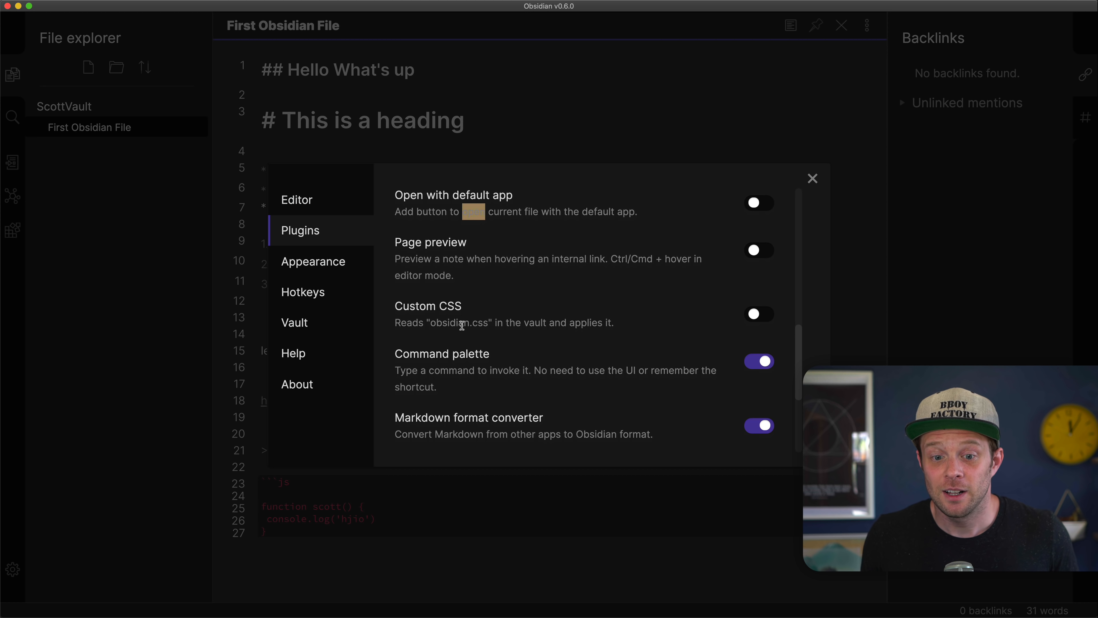
triple_click(462, 325)
left_click(467, 344)
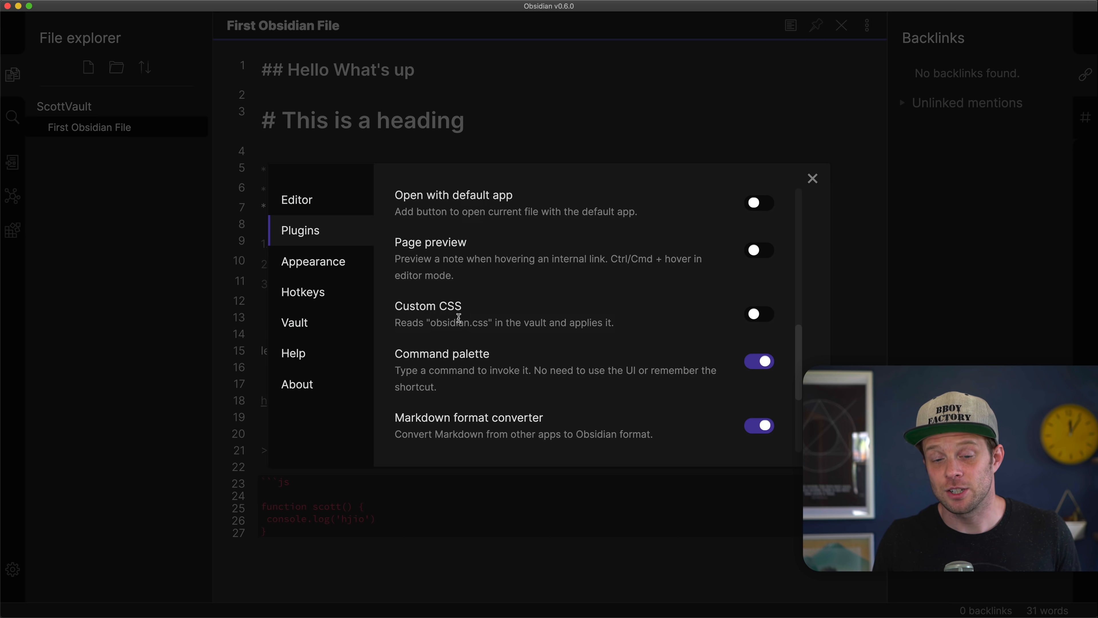
triple_click(452, 357)
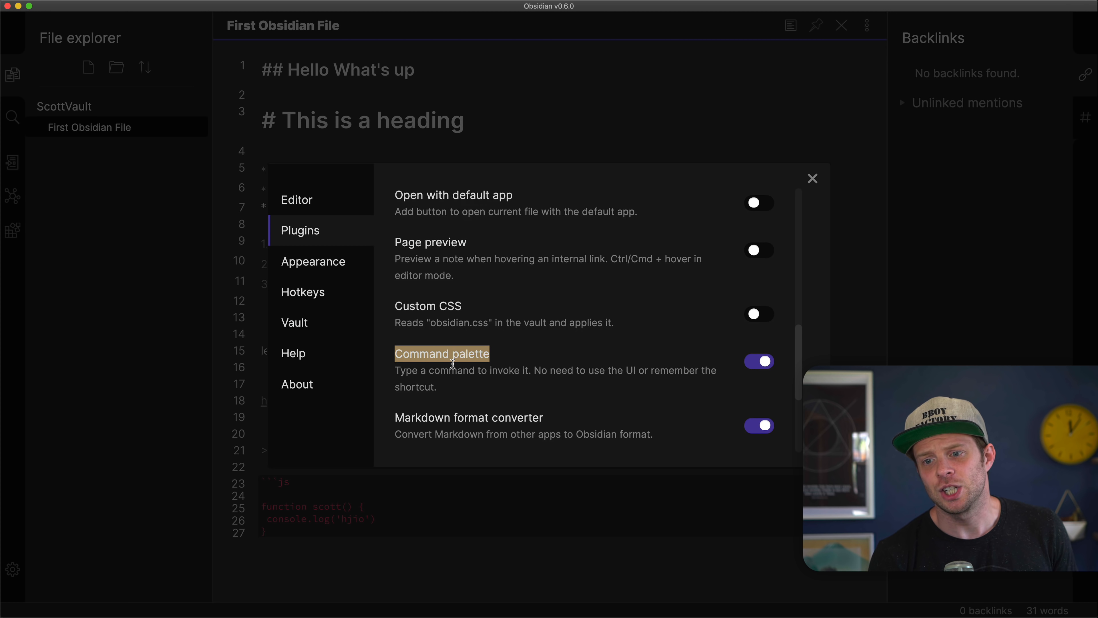
left_click(392, 276)
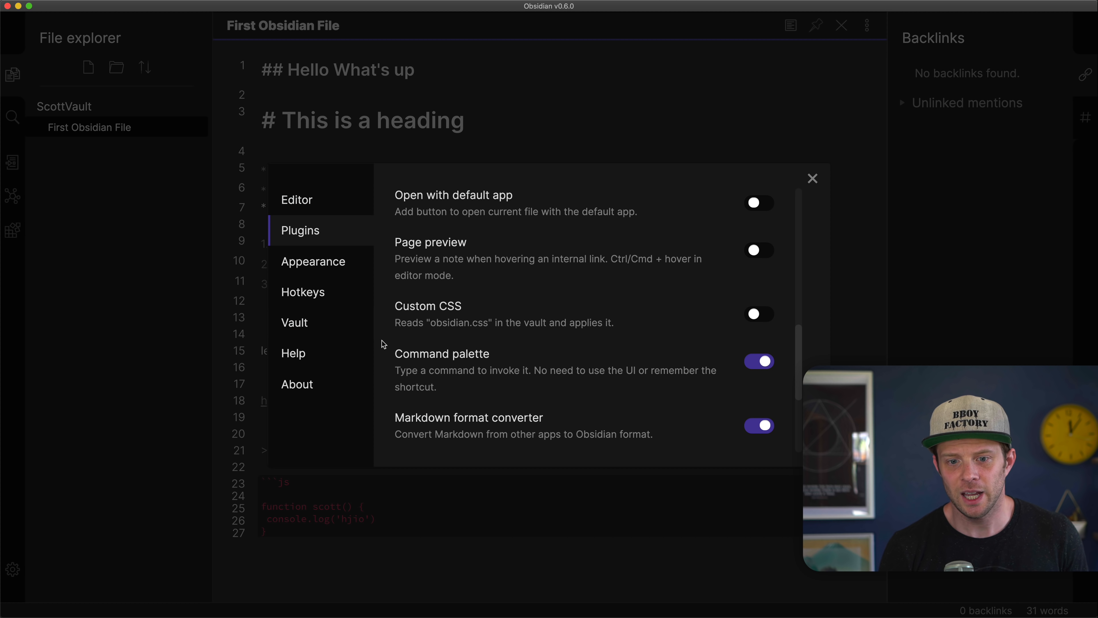
Step: Try the Moonstone (light) theme in the Appearance settings and switch back to Obsidian (dark)
left_click(297, 267)
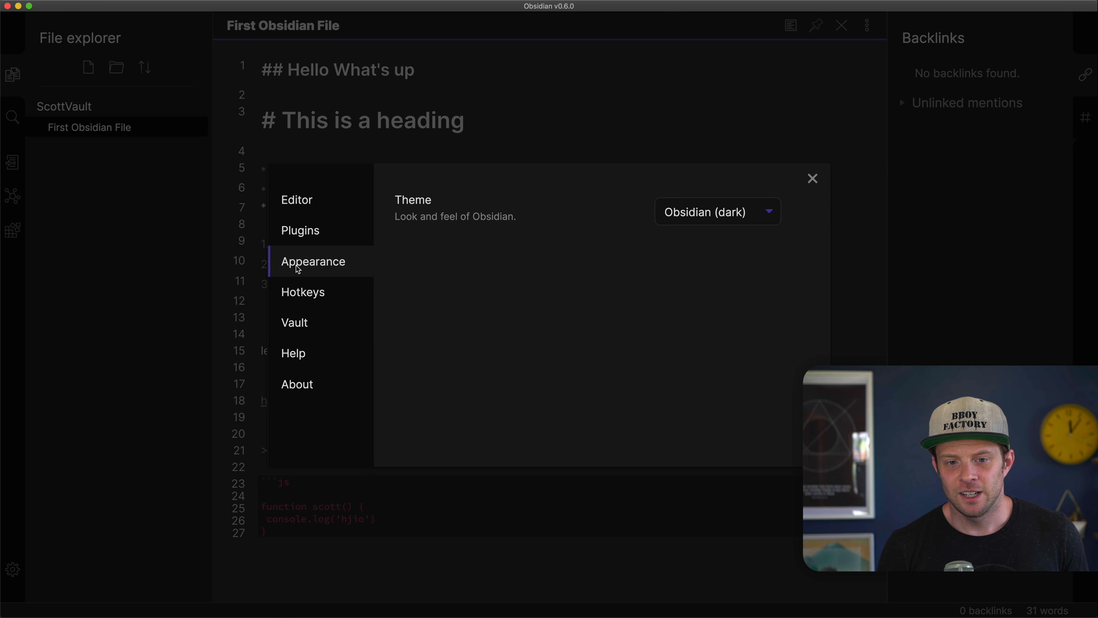
left_click(700, 212)
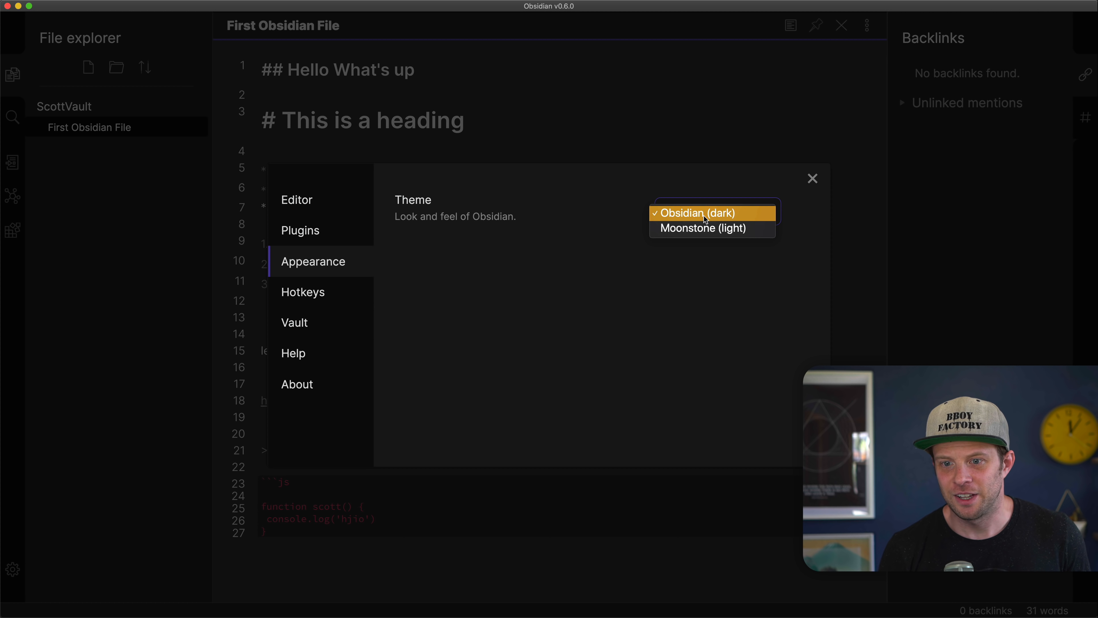
left_click(707, 230)
left_click(697, 213)
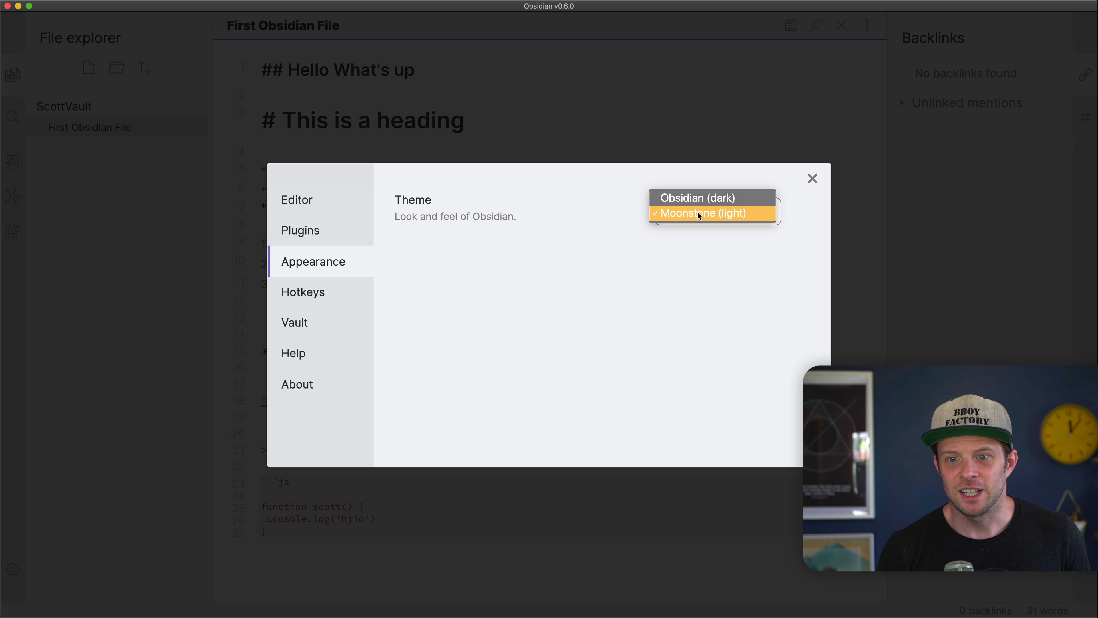
left_click(690, 200)
Step: Review the Hotkeys, Vault, Help and About settings and return to the Editor settings
left_click(286, 298)
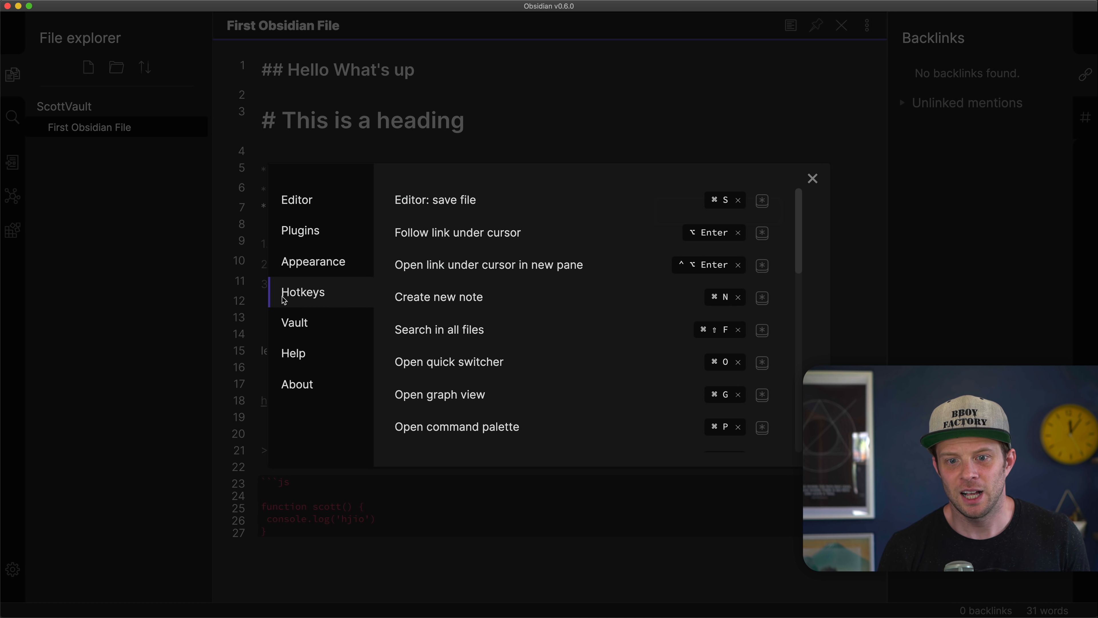
left_click(308, 322)
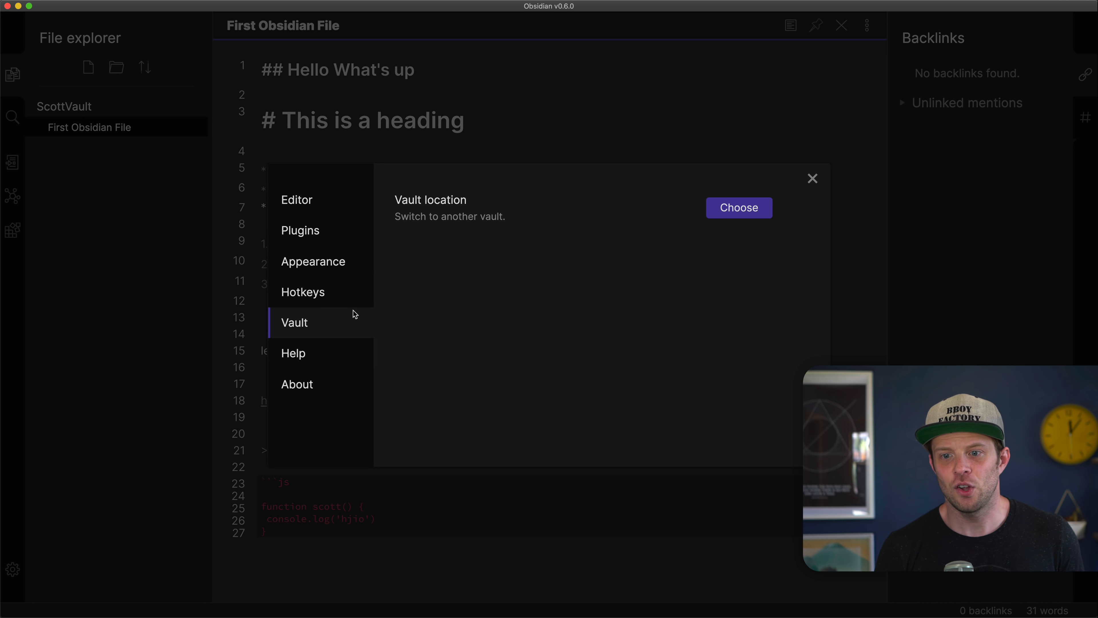
left_click(311, 344)
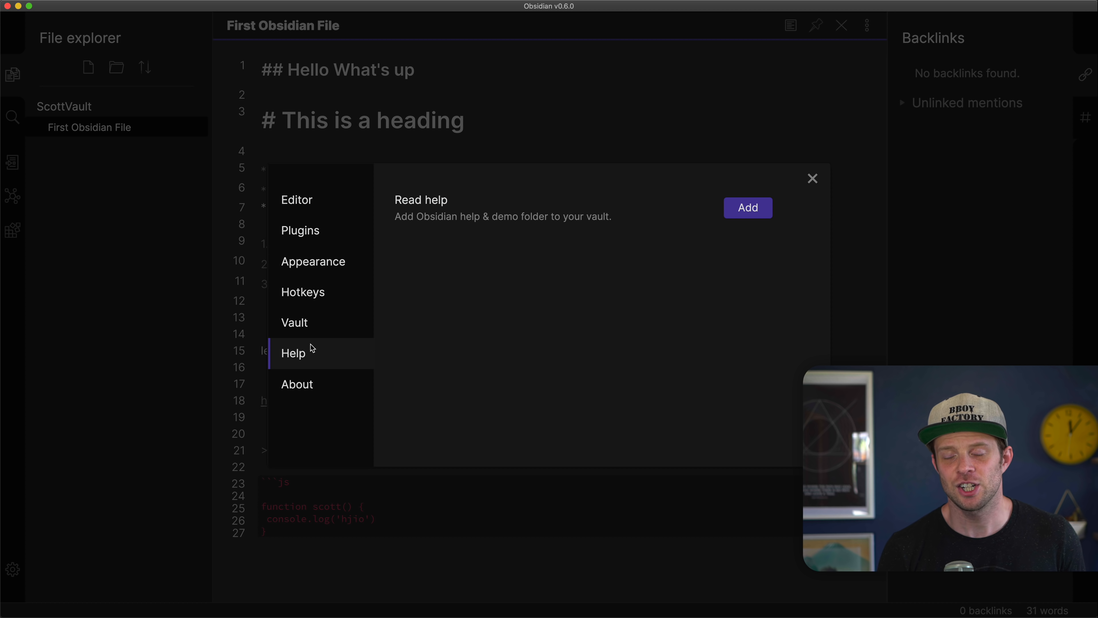
left_click(322, 368)
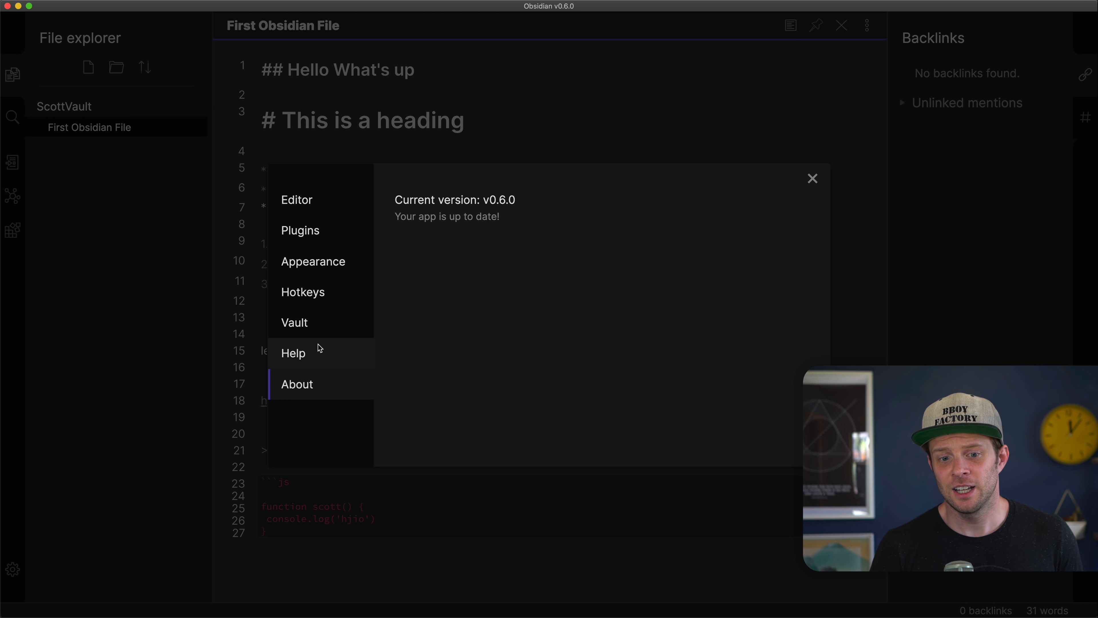
left_click(288, 199)
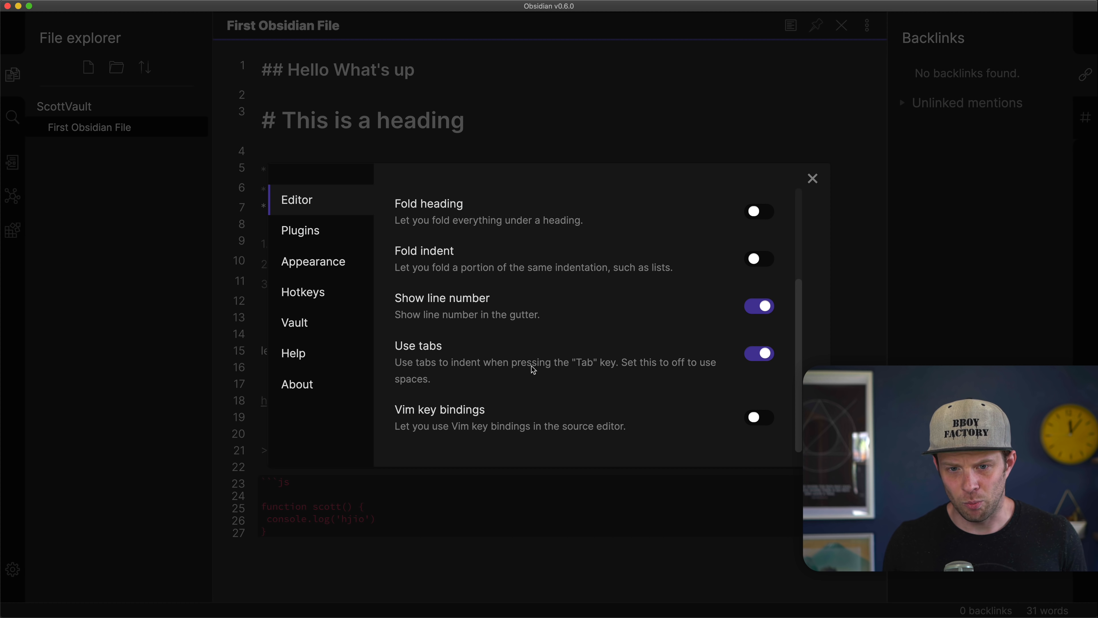
Step: Close the settings and delete the empty third bullet below "Nothing" in First Obsidian File
left_click(811, 179)
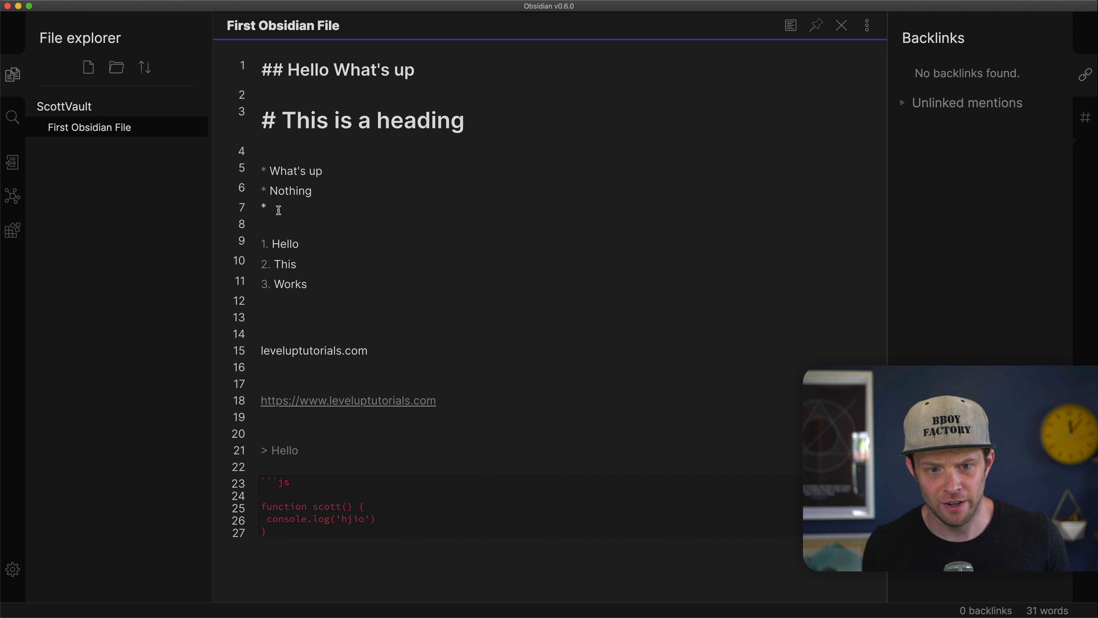
key("BackSpace")
key("BackSpace")
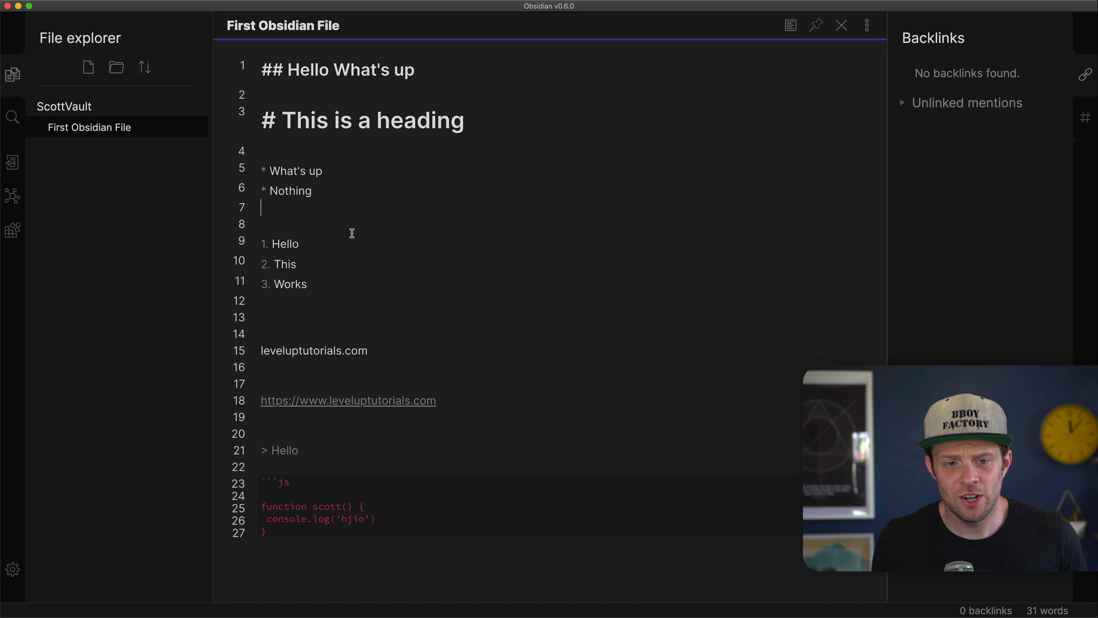
Step: Create a new note in ScottVault named "Second file"
left_click(89, 67)
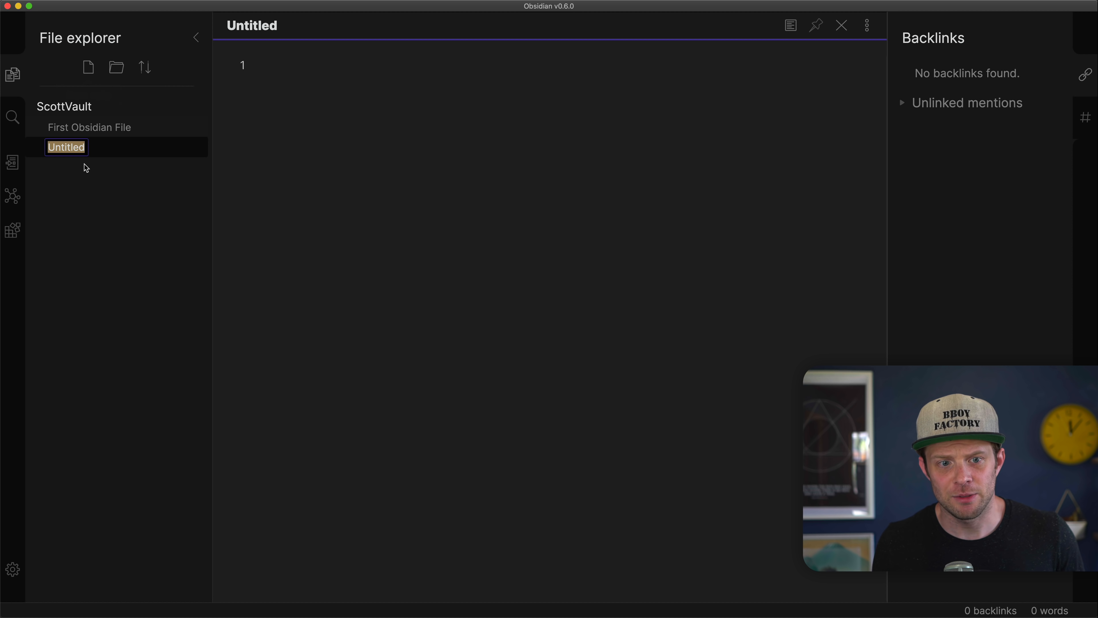
type("Second ")
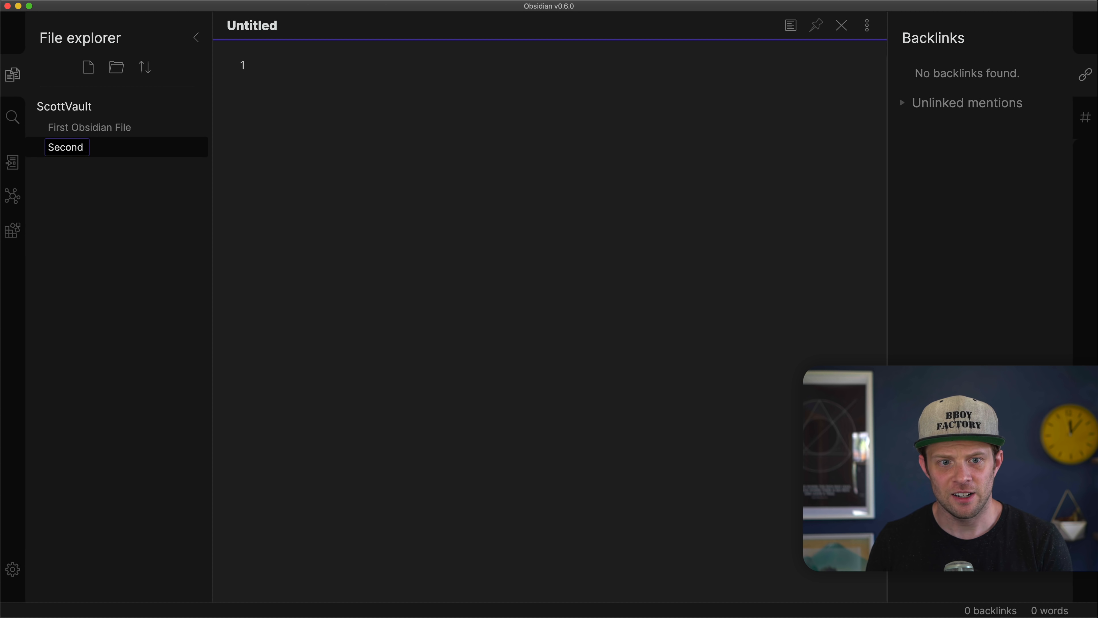
type("file")
key("Return")
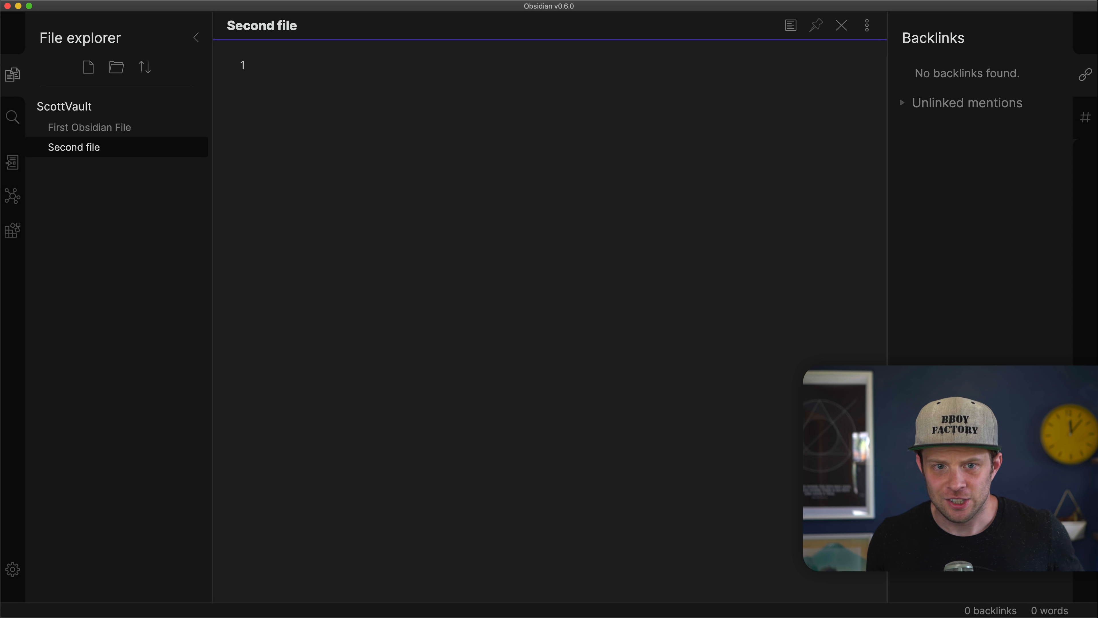
Step: Add an internal link to First Obsidian File on line 1 and write "This is where to go" on line 3
left_click(463, 93)
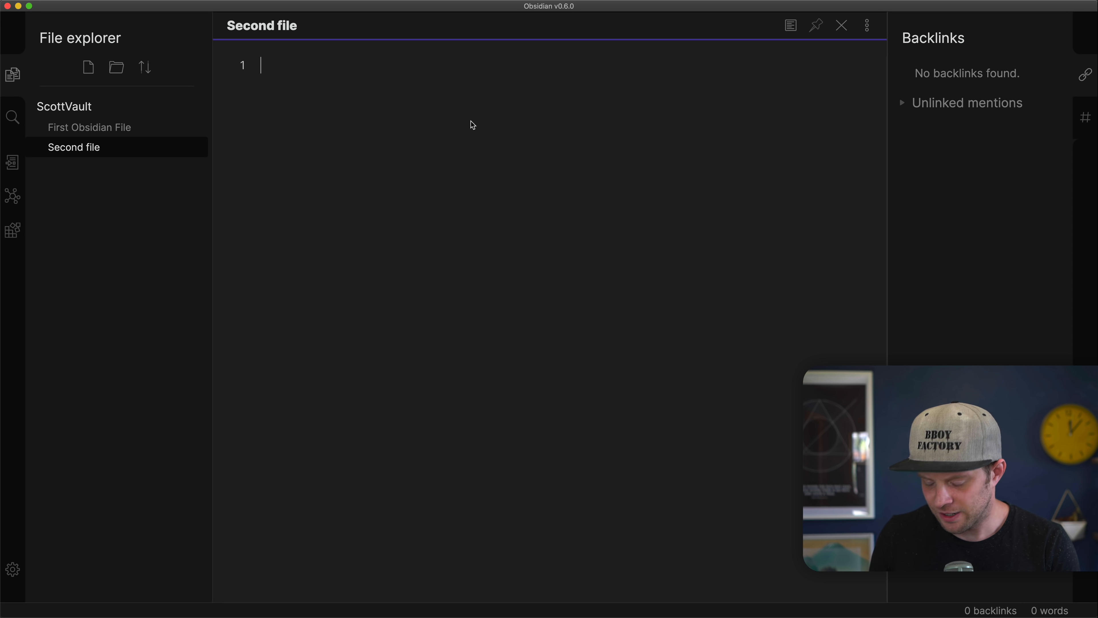
type("[[")
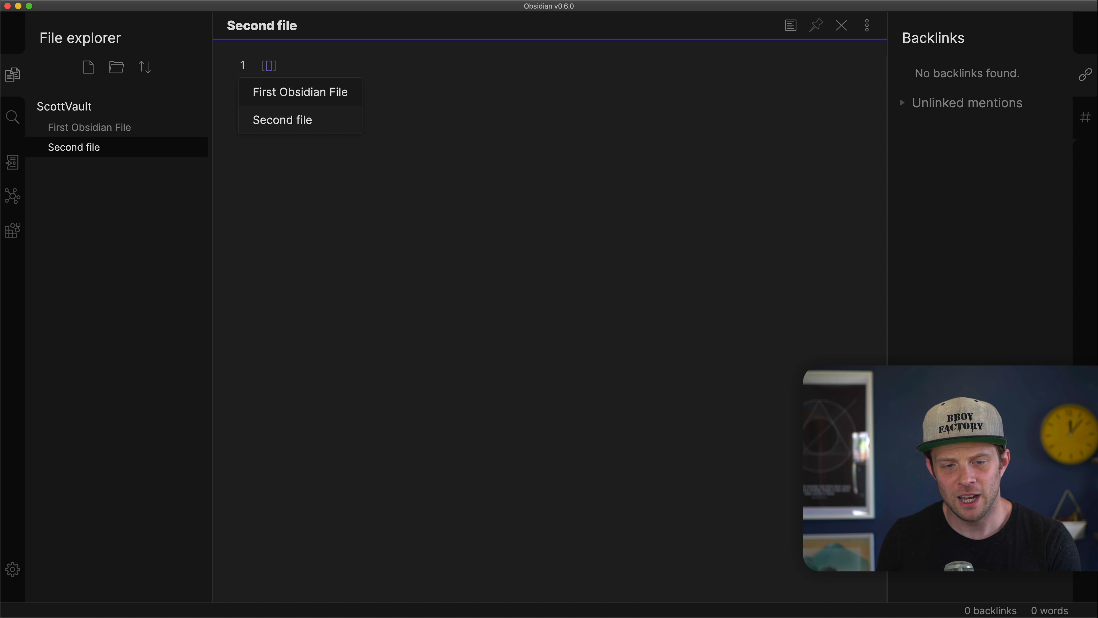
key("Return")
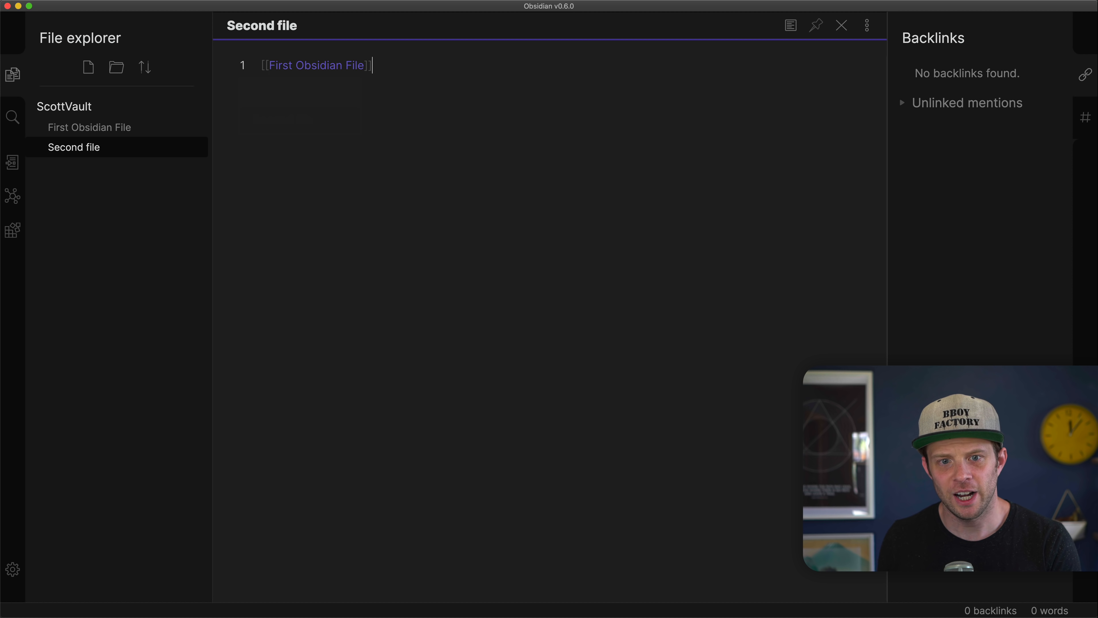
key("Return")
key("Return")
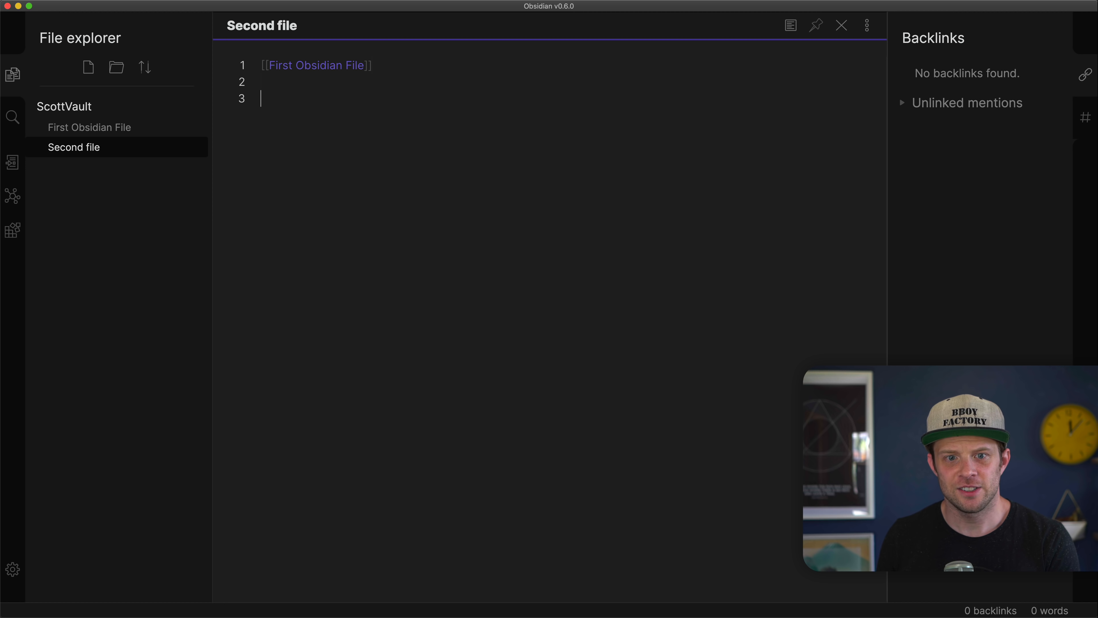
type("This is wh")
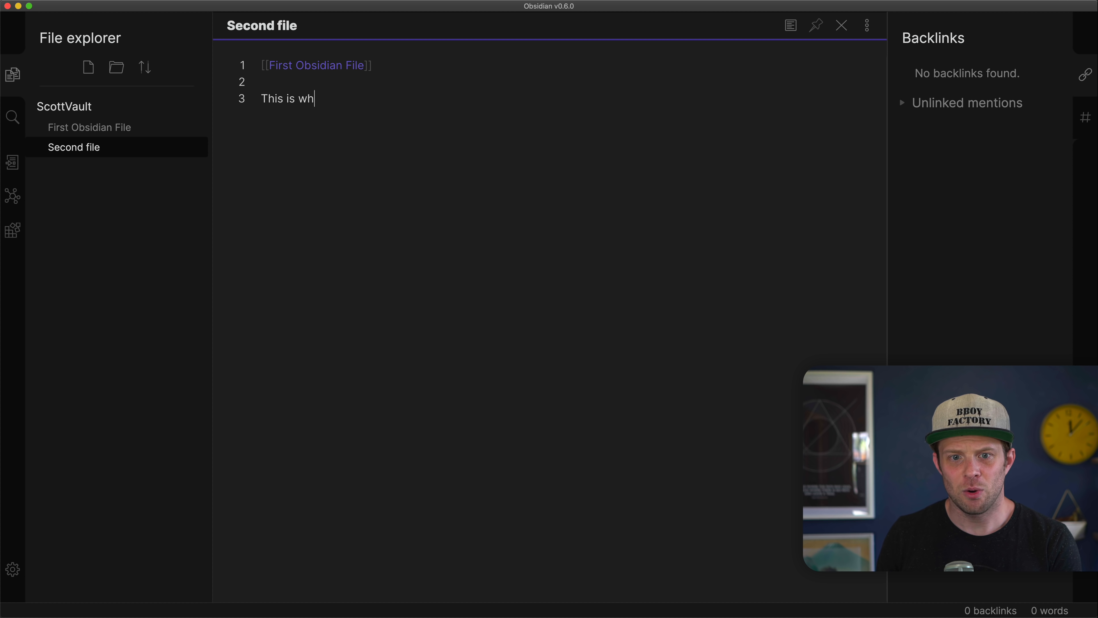
type("ere to go")
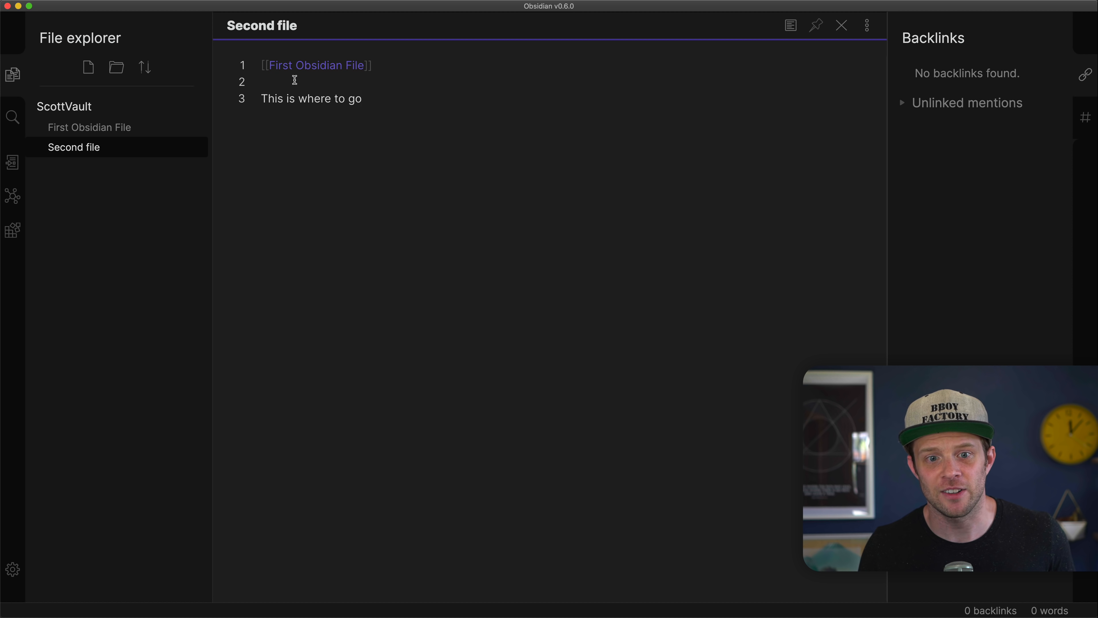
Step: Try following the internal link from the editor, and follow it from the preview to First Obsidian File
double_click(298, 67)
left_click(303, 116)
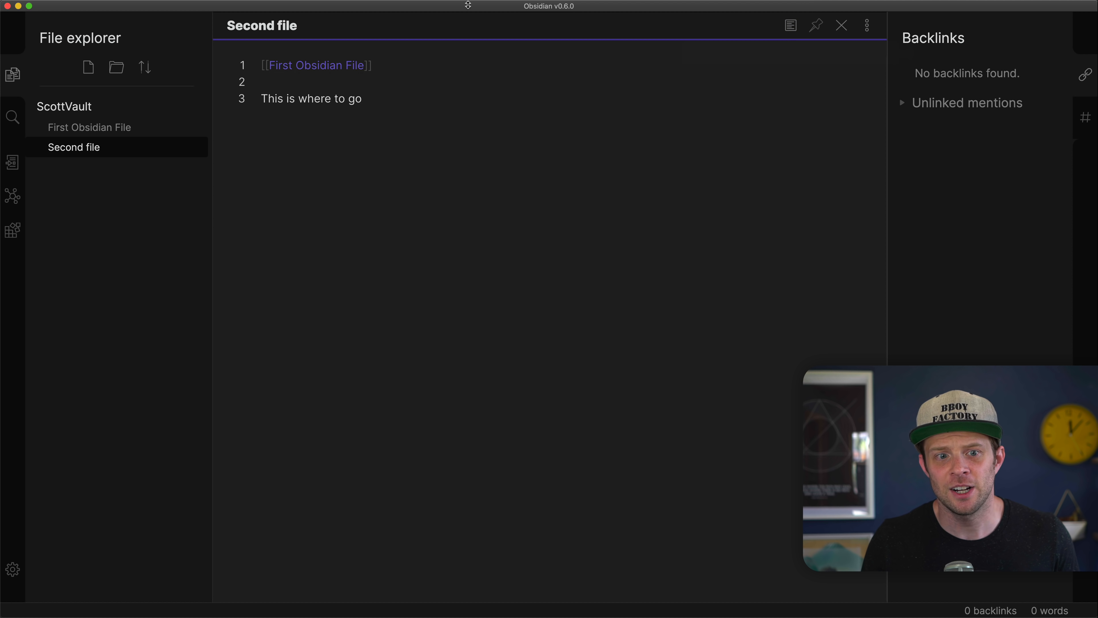
left_click(291, 74)
left_click(293, 65)
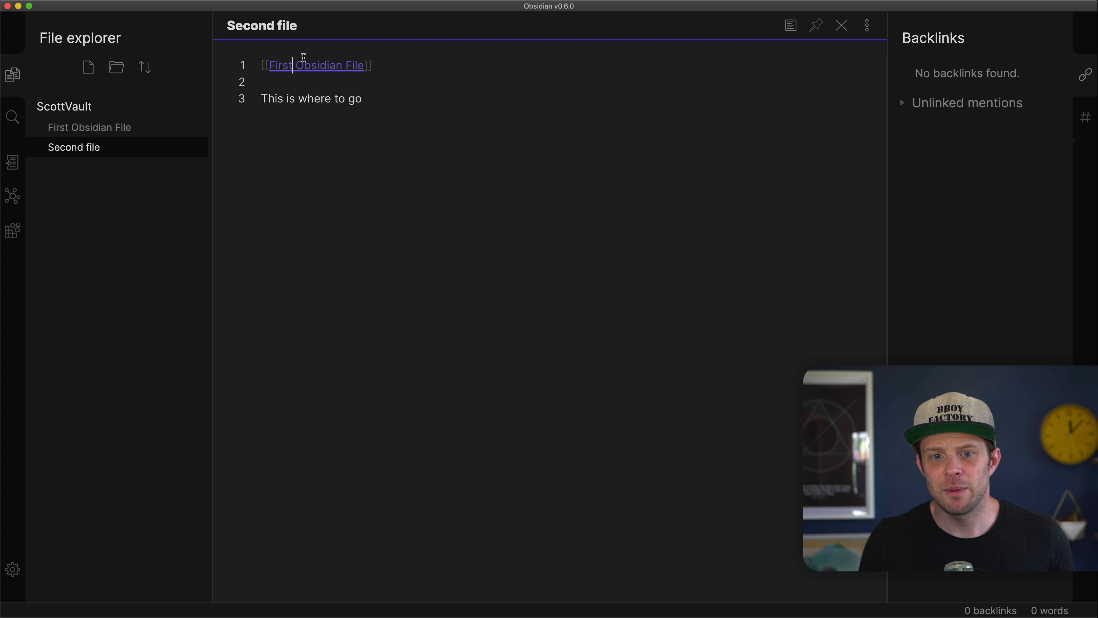
left_click(790, 25)
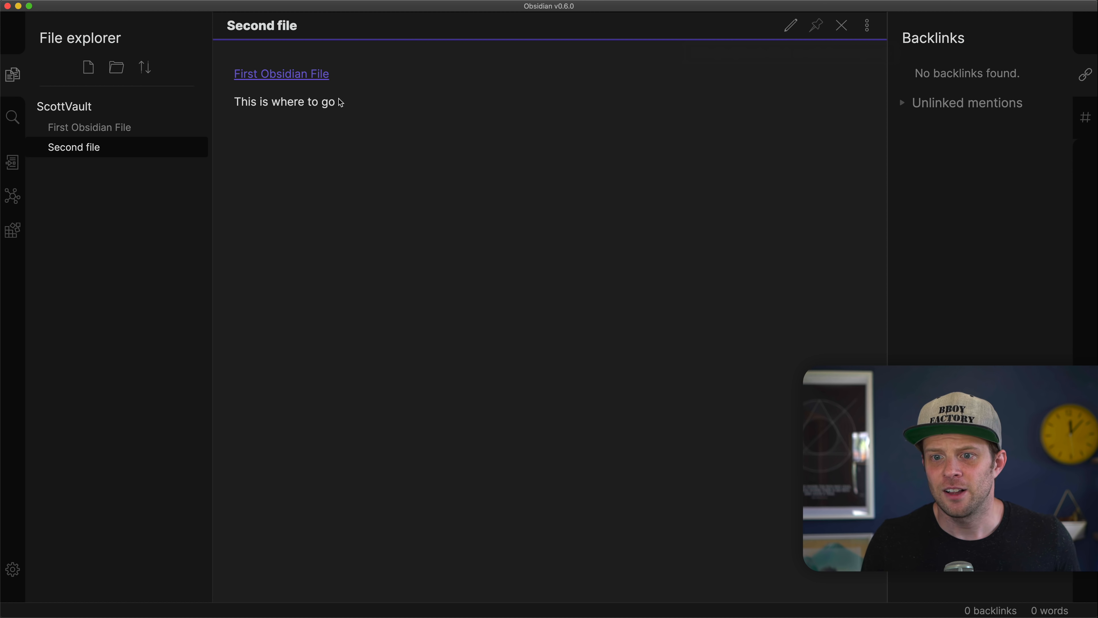
left_click(258, 77)
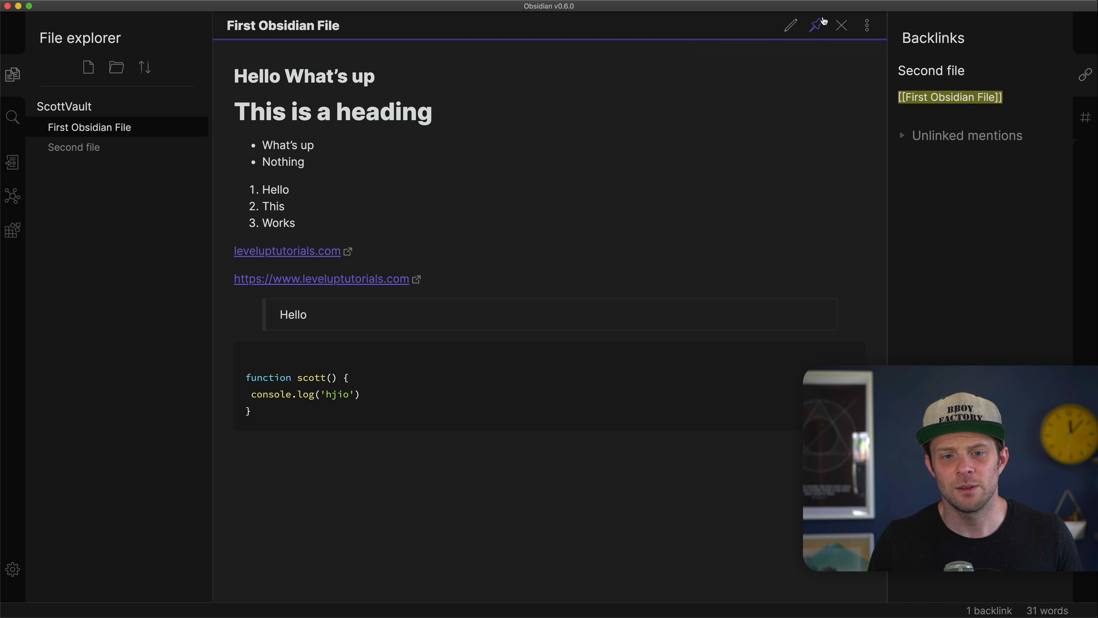
Step: Switch First Obsidian File between its Markdown source and preview, finishing in the editable source
left_click(790, 26)
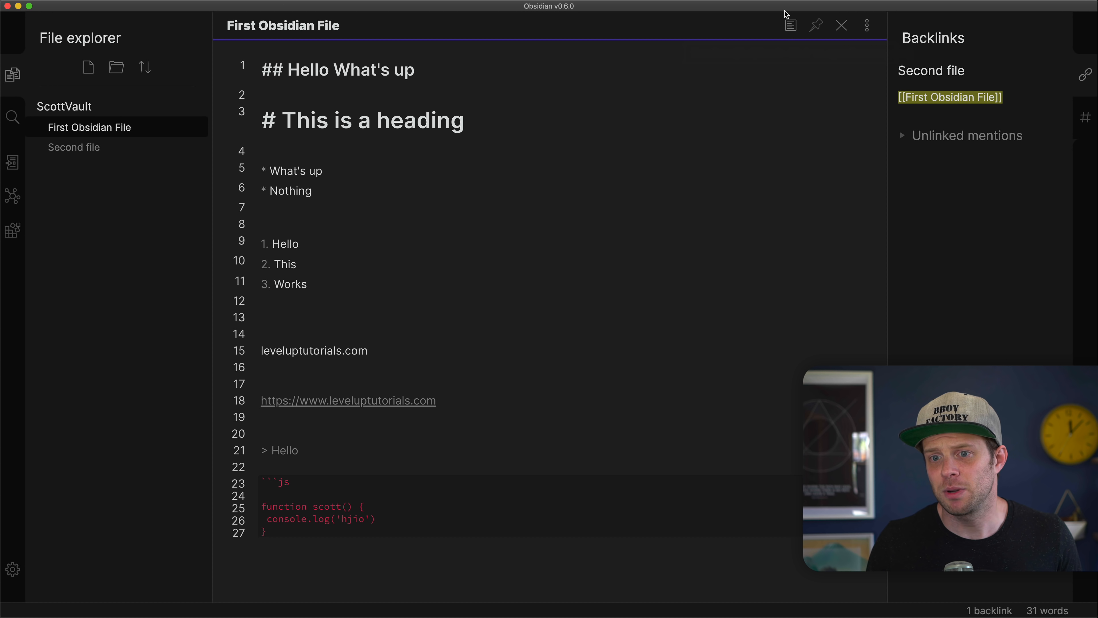
left_click(791, 27)
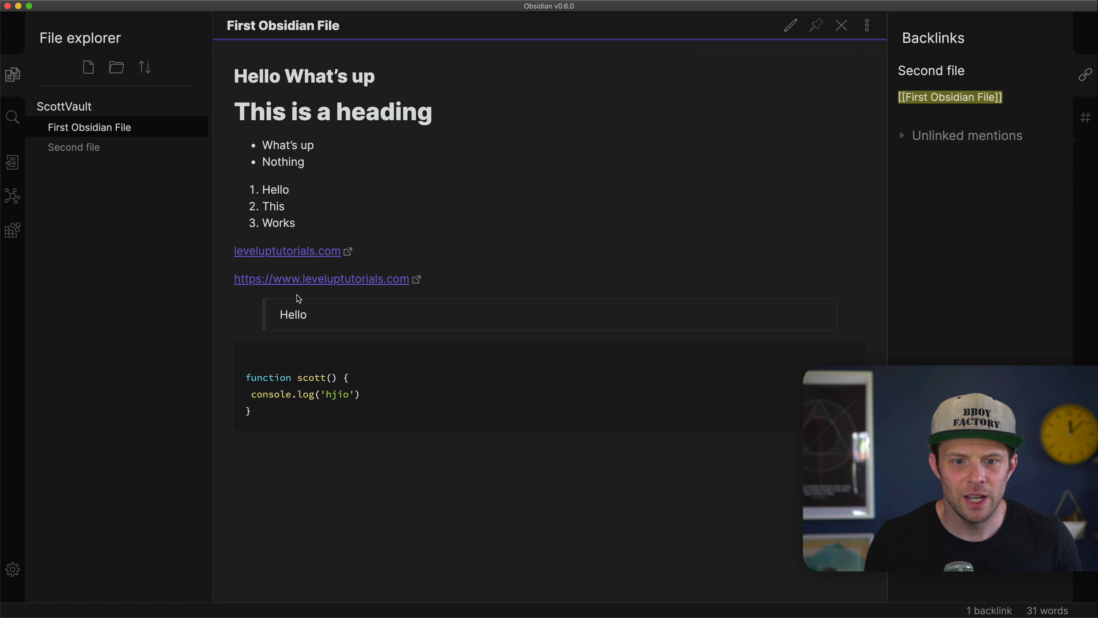
left_click(794, 23)
Step: Open Second file and check which further actions are offered for it, leaving the note as it is
left_click(57, 151)
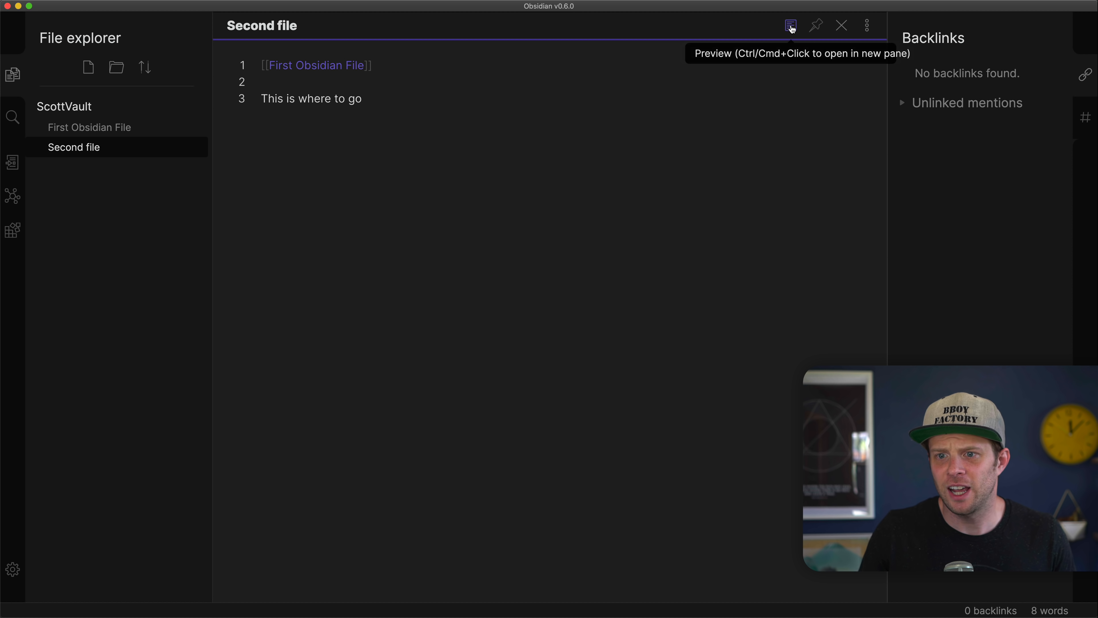
left_click(864, 26)
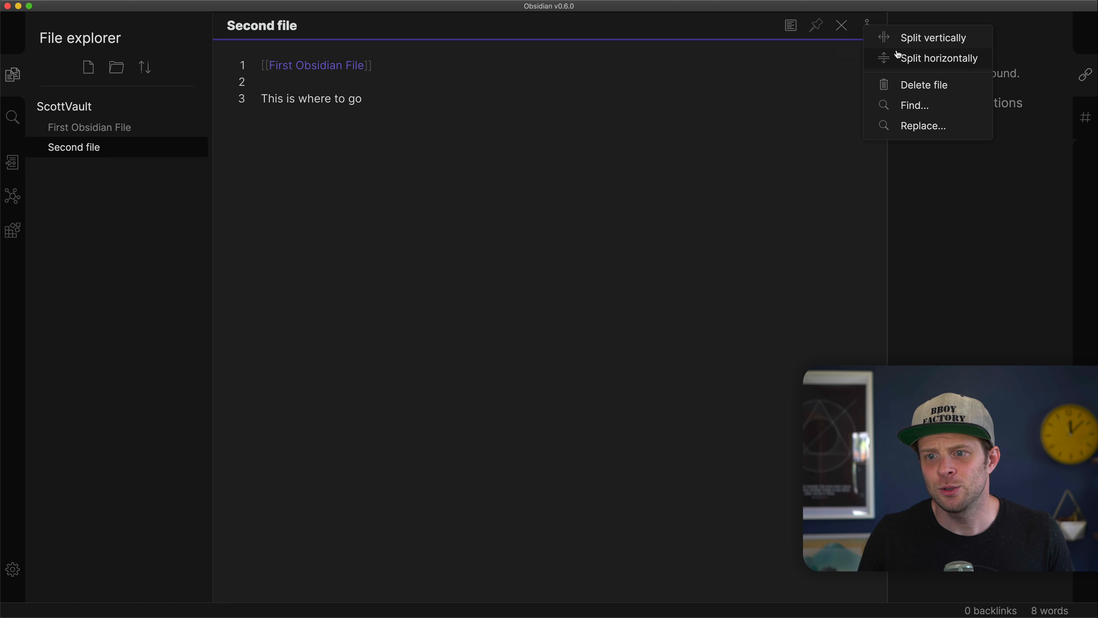
left_click(715, 221)
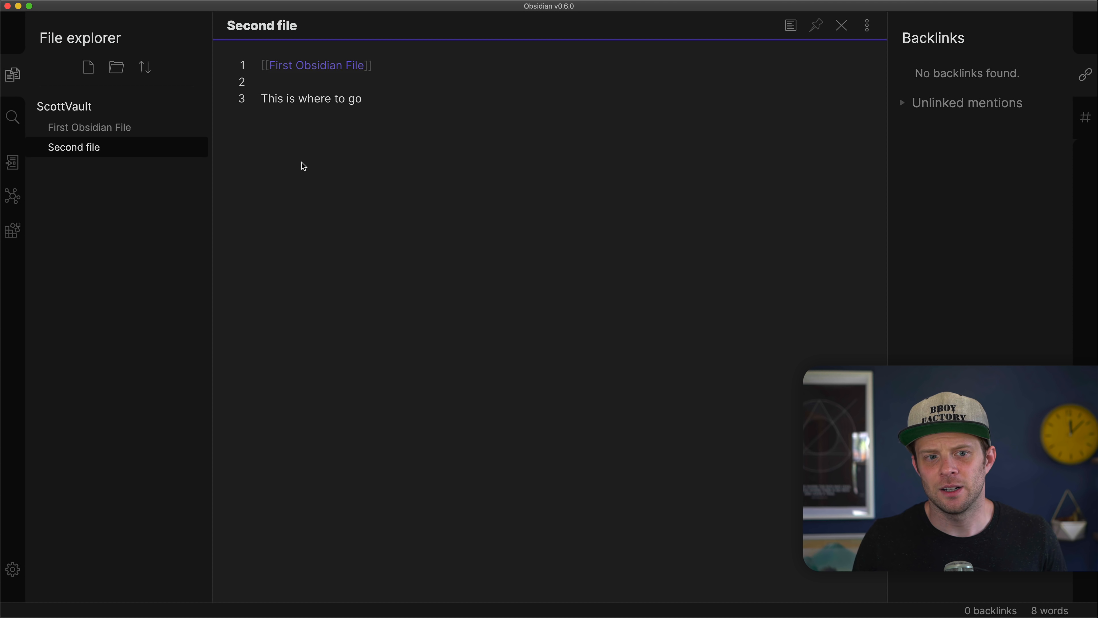
Step: Show the Search in files pane and collapse the sidebar that holds it
left_click(8, 173)
left_click(12, 129)
left_click(13, 129)
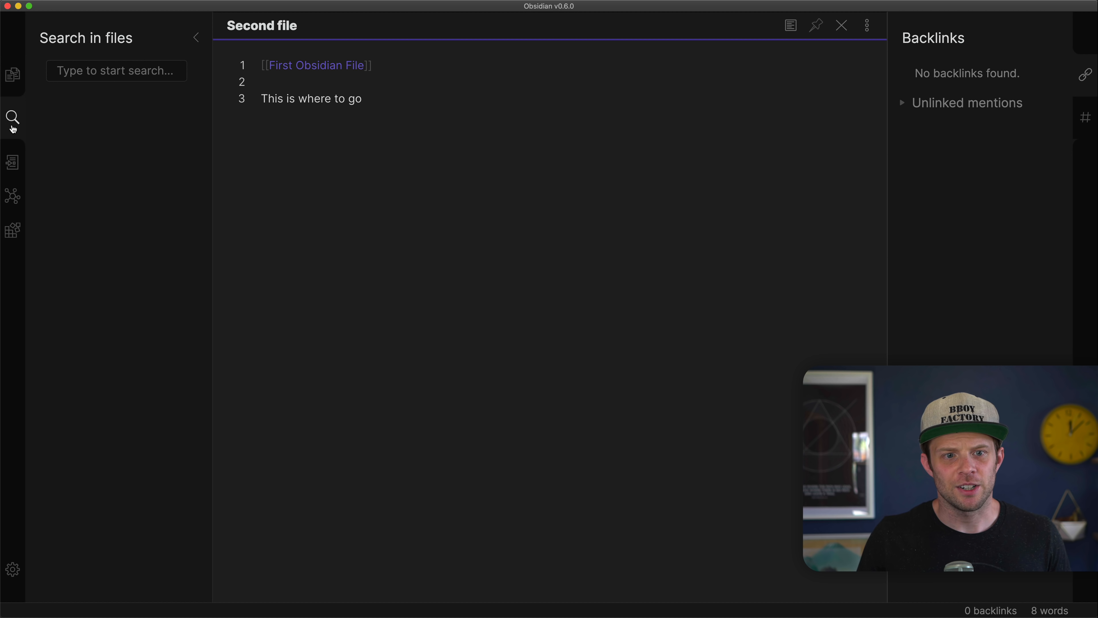
left_click(13, 129)
Step: Show the graph view and open Second file from its node, and return to the graph to open First Obsidian File
left_click(12, 196)
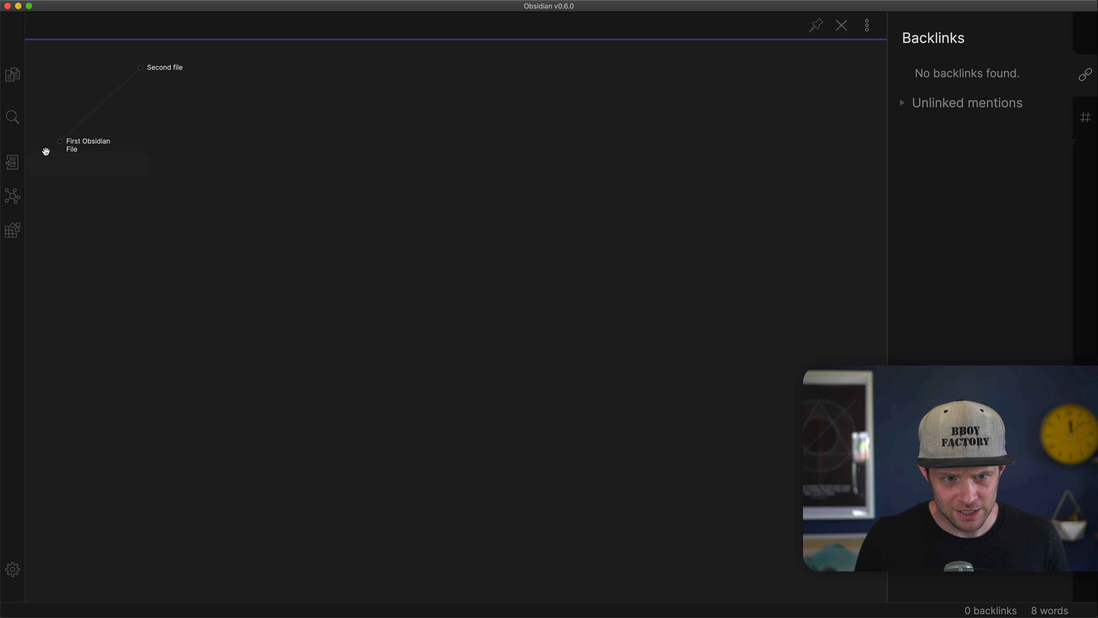
left_click(159, 70)
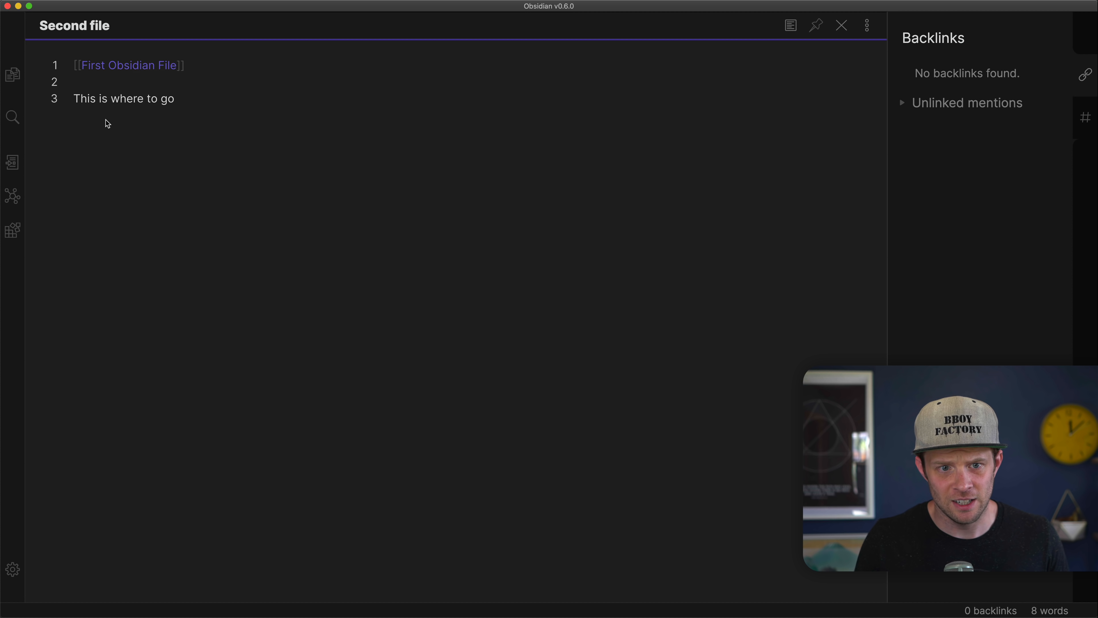
left_click(13, 196)
left_click(69, 150)
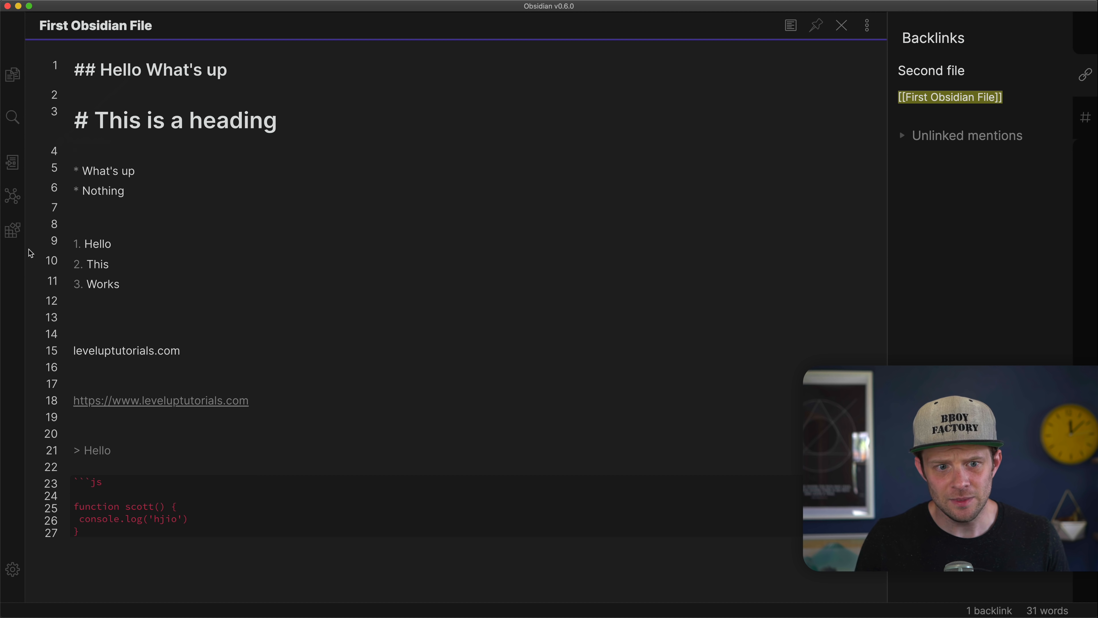
Step: Alternate between the preview of First Obsidian File and the graph view, reopening the note from its graph node each time
left_click(790, 26)
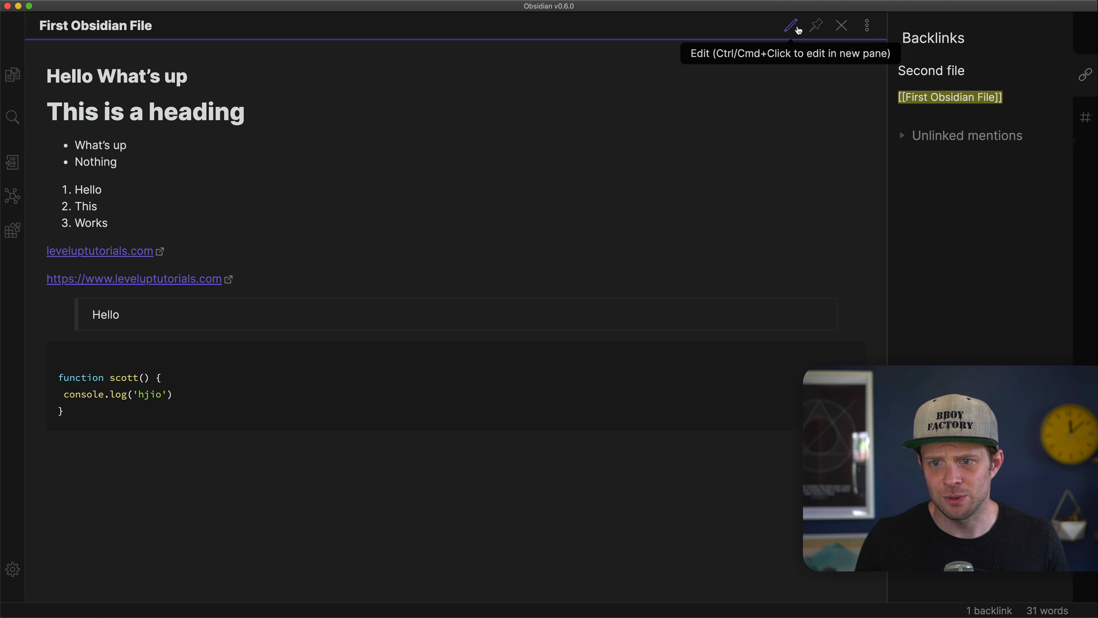
left_click(13, 196)
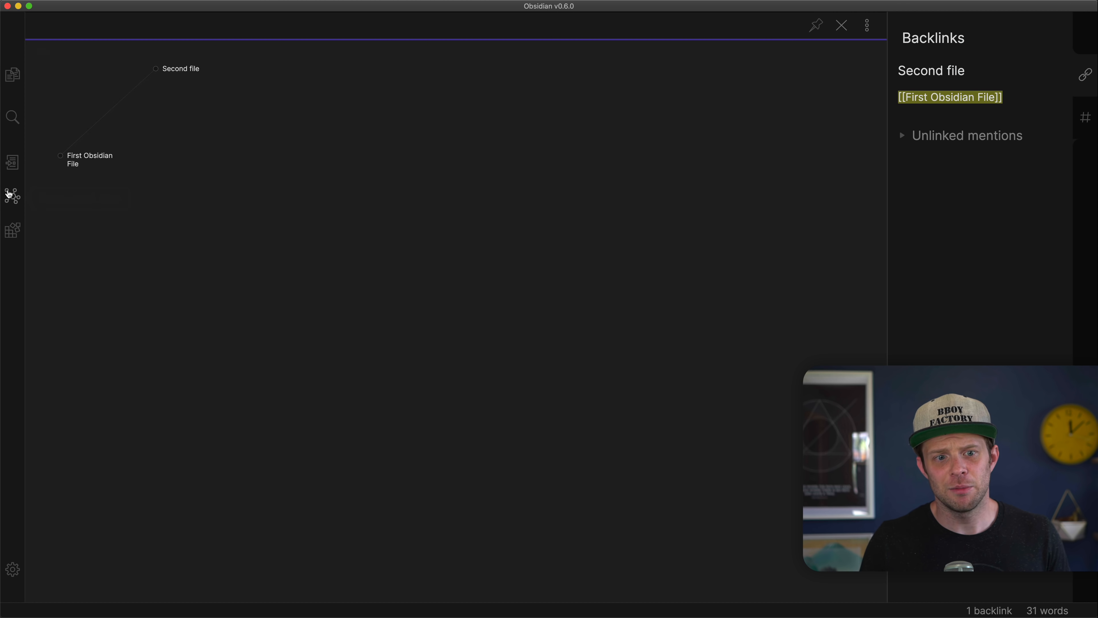
left_click(72, 149)
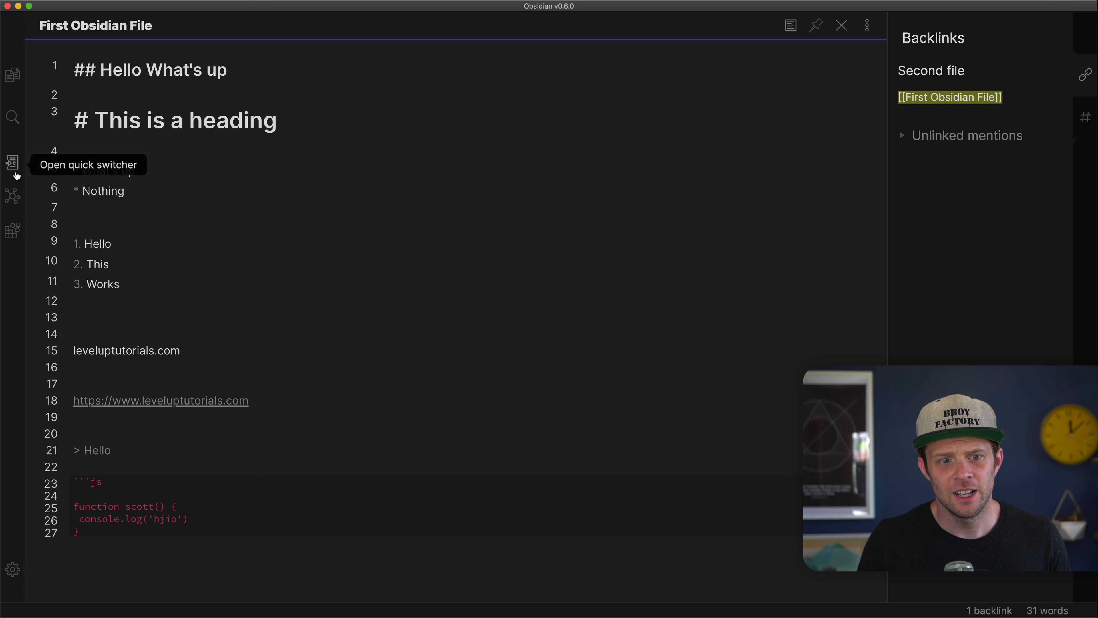
left_click(13, 195)
left_click(68, 148)
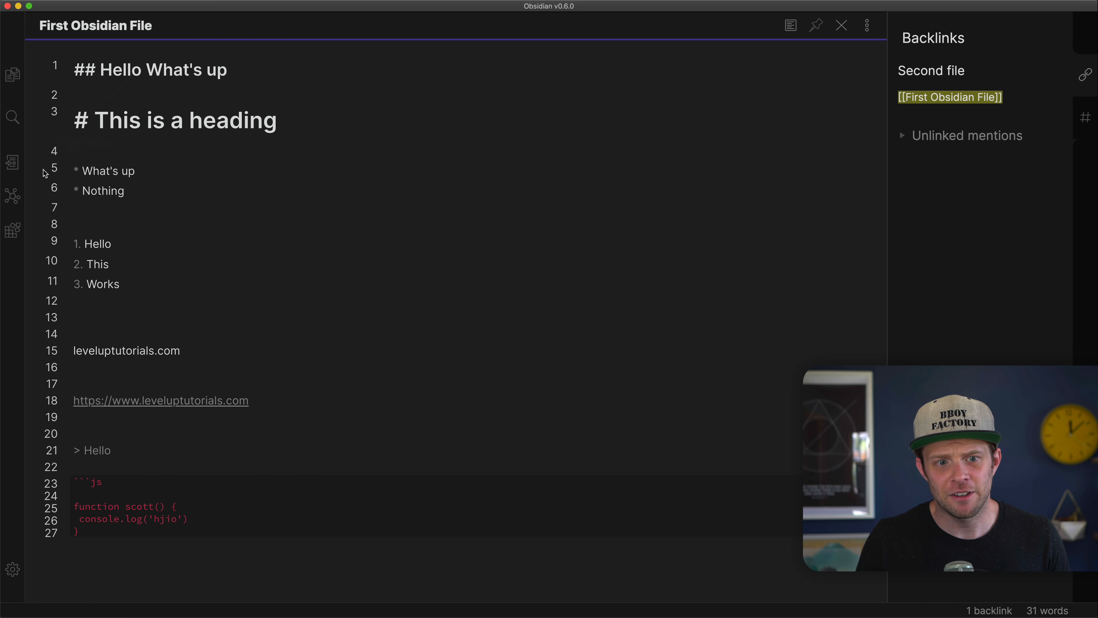
left_click(791, 26)
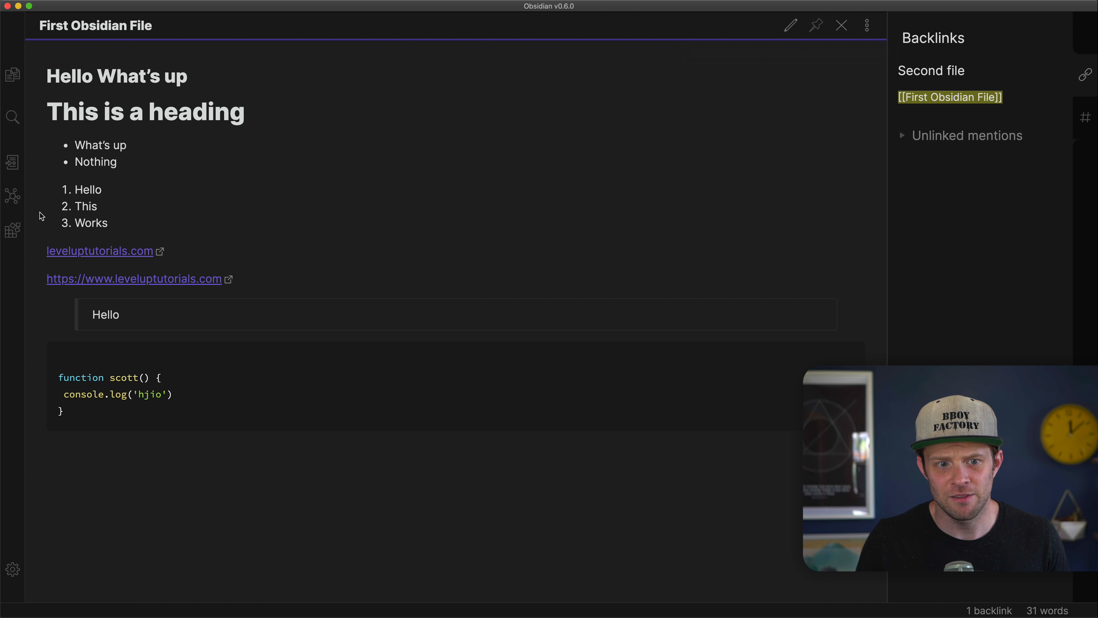
left_click(13, 196)
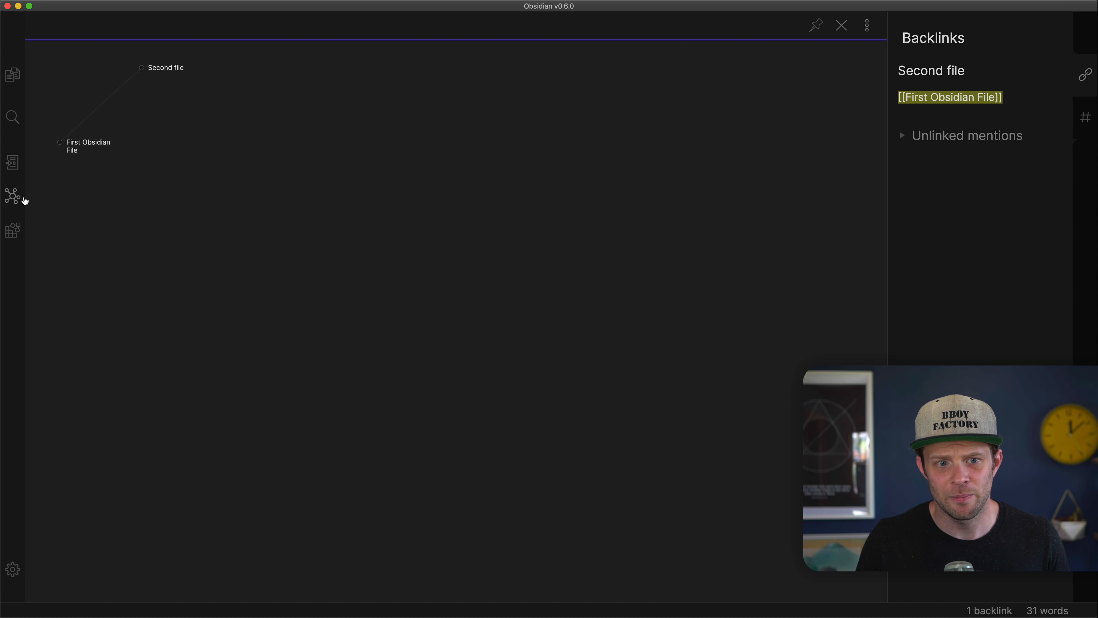
left_click(65, 147)
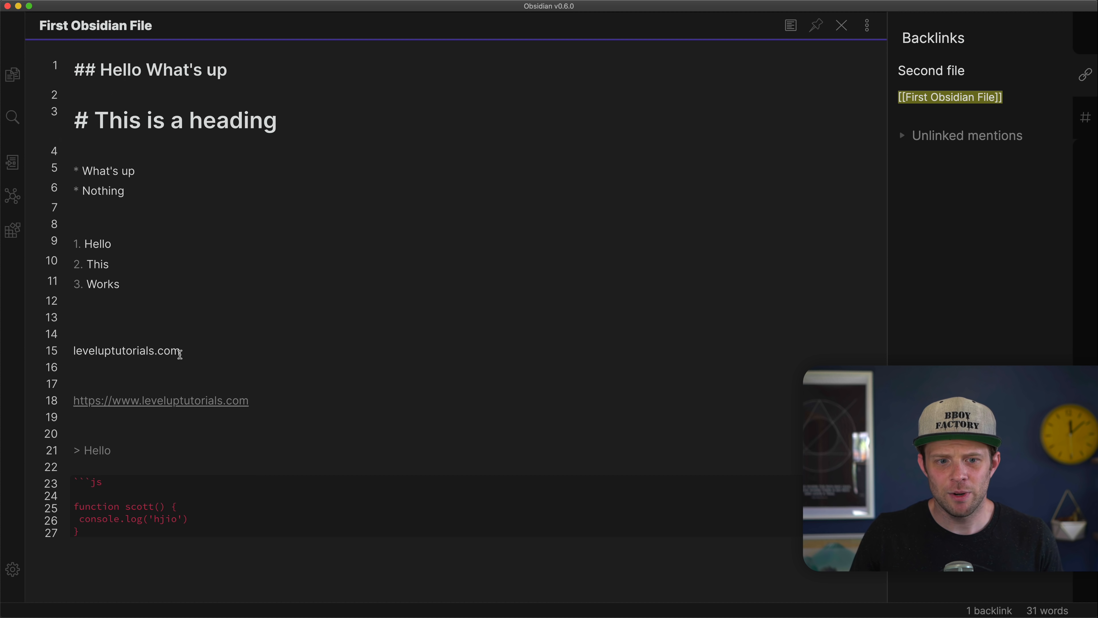
Step: Switch First Obsidian File to preview and collapse the Backlinks sidebar
left_click(225, 368)
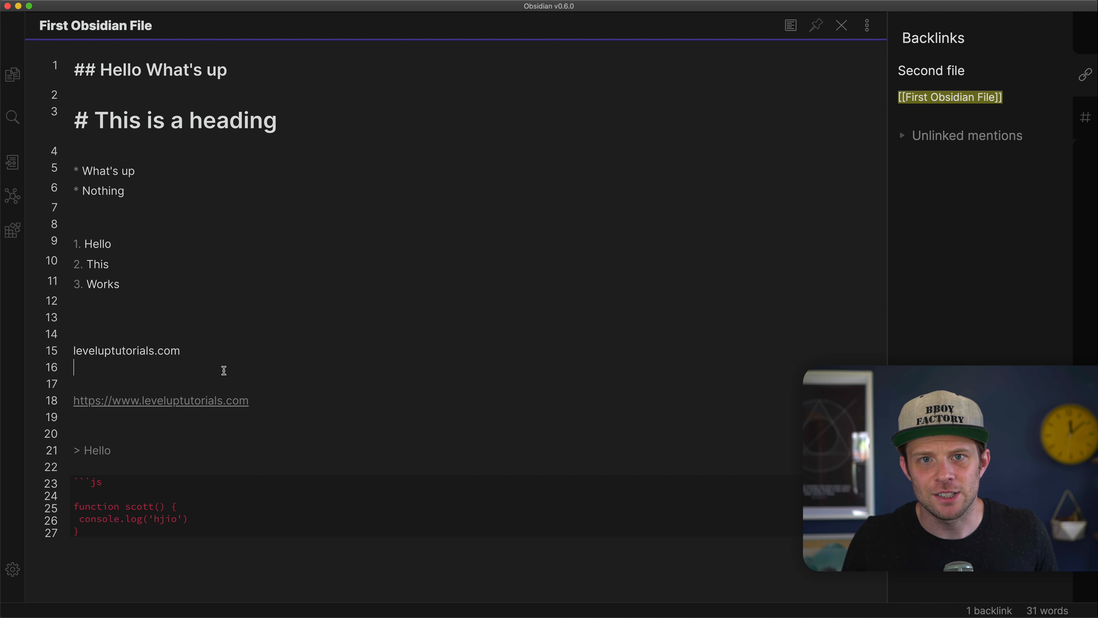
mouse_move(811, 18)
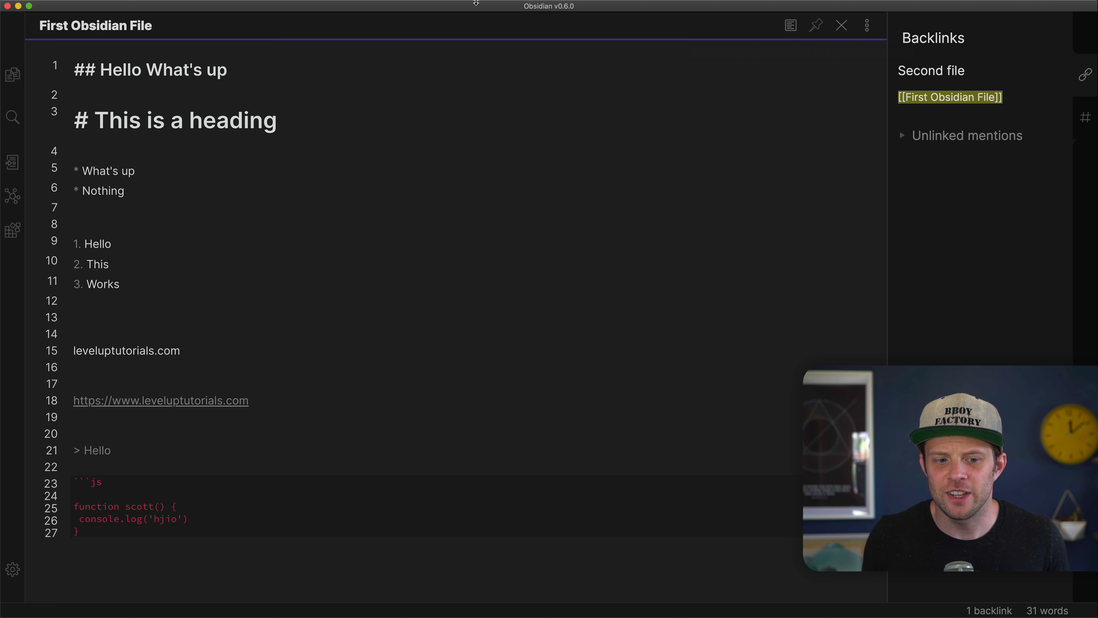
left_click(787, 20)
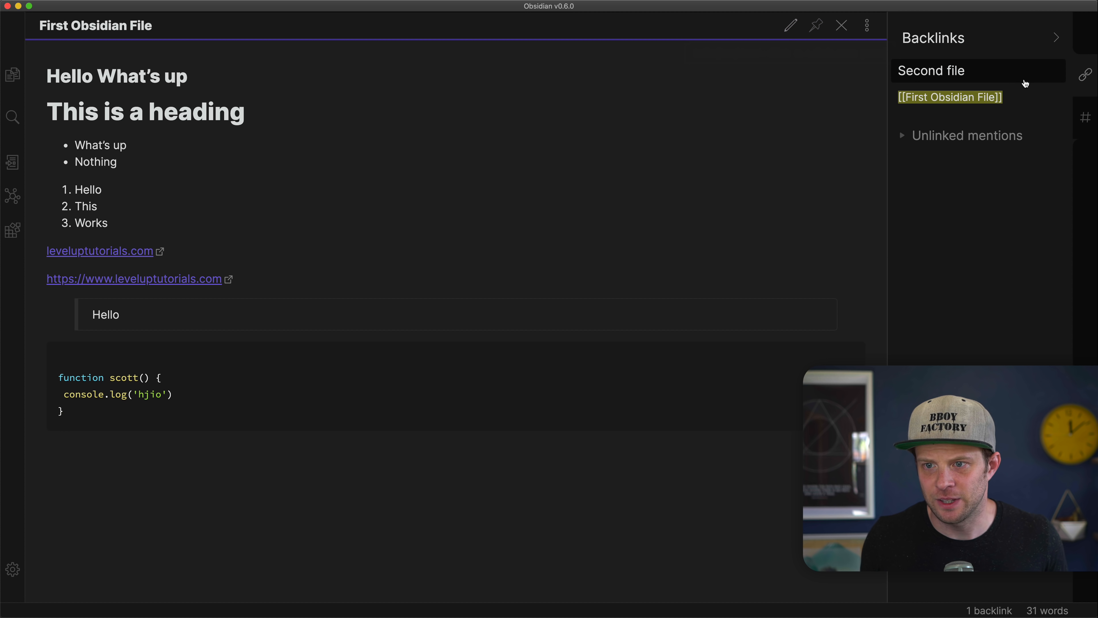
left_click(1056, 38)
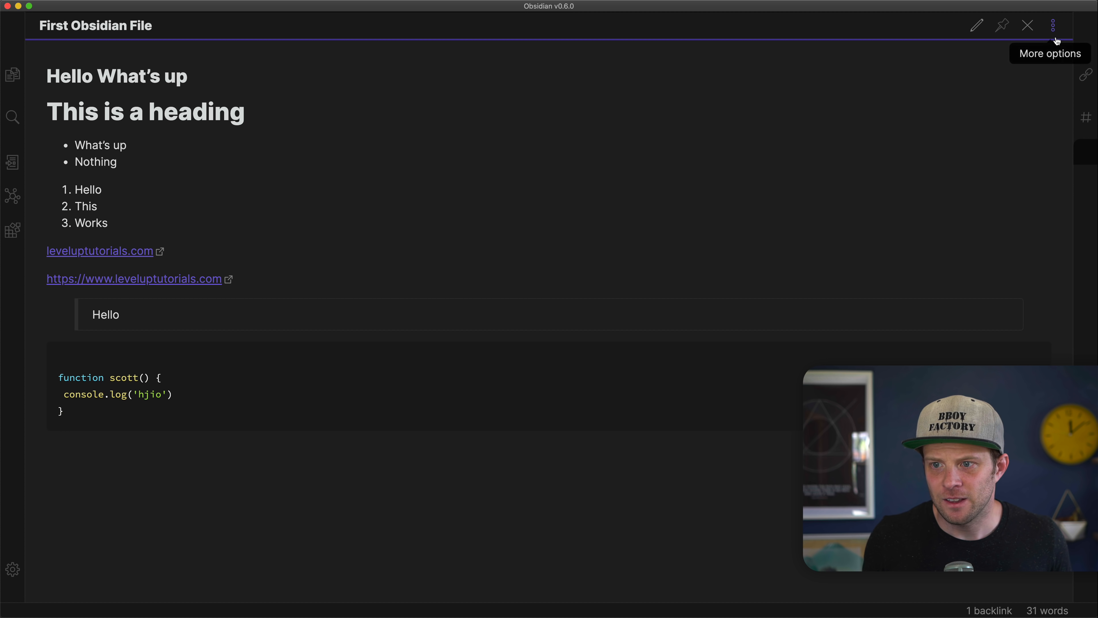
left_click(1056, 39)
left_click(1087, 36)
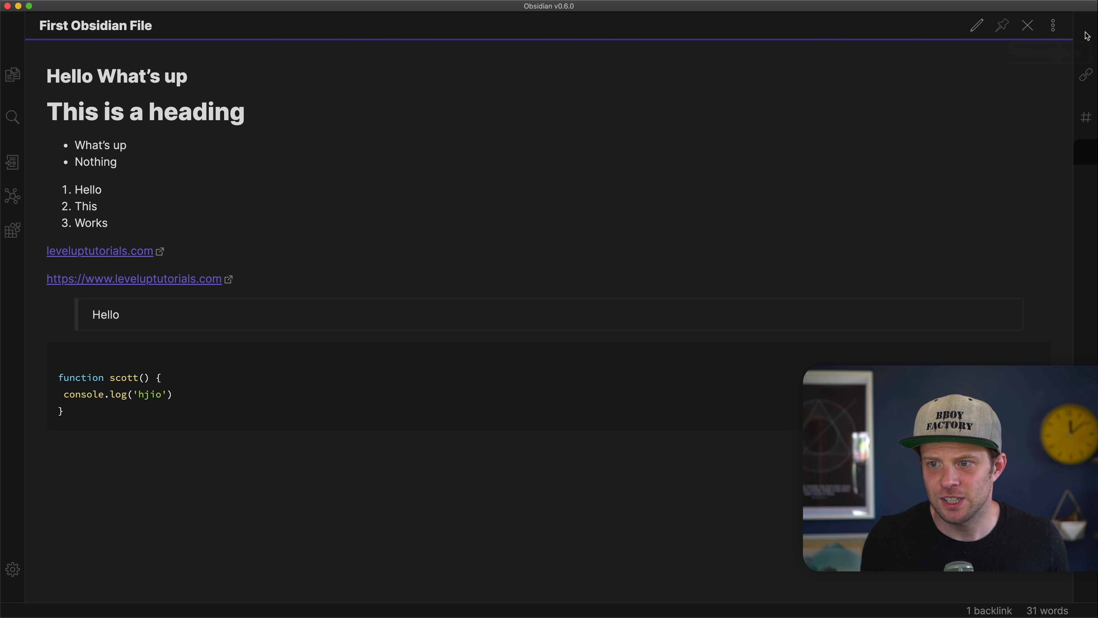
Step: Expand the collapsed sidebar again and compare its Backlinks and Tags views, leaving Tags shown
left_click(1086, 74)
left_click(1086, 116)
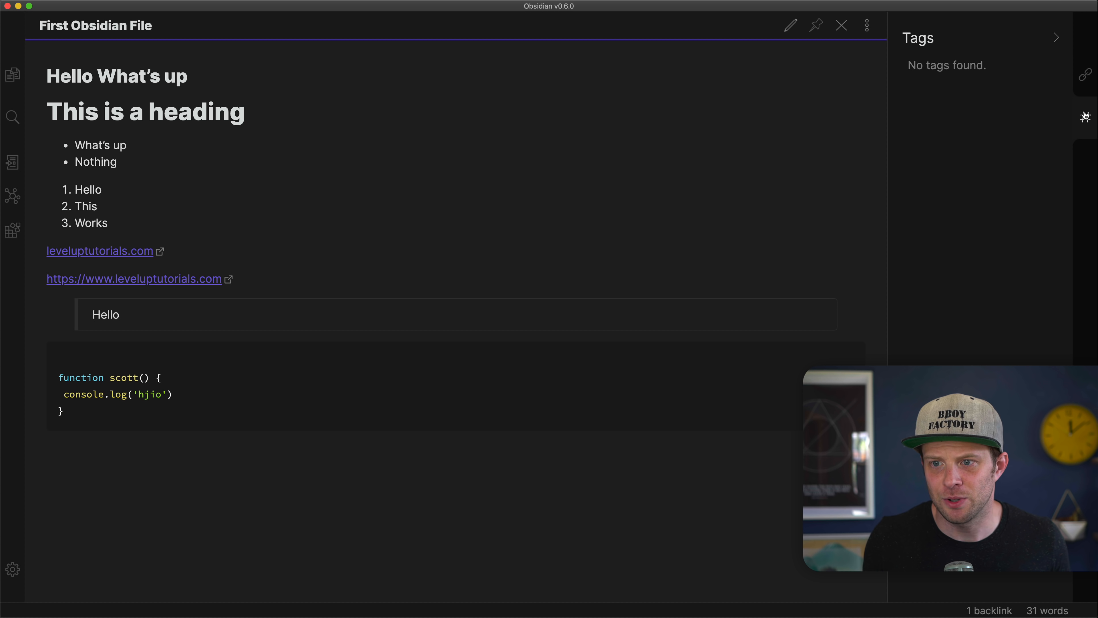
left_click(1085, 116)
left_click(1087, 73)
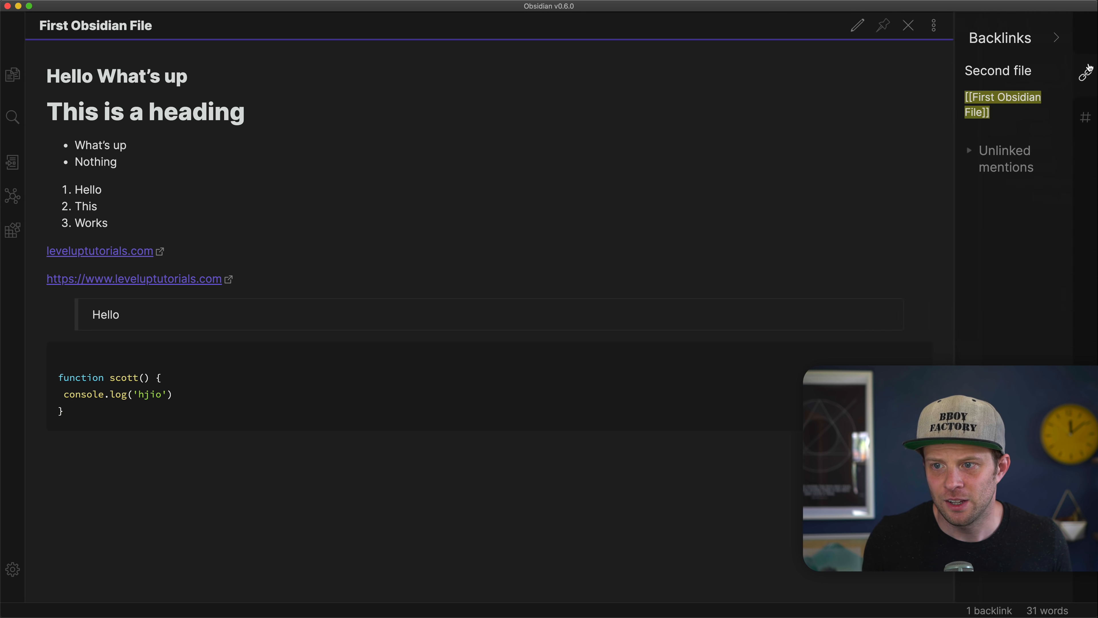
left_click(1081, 121)
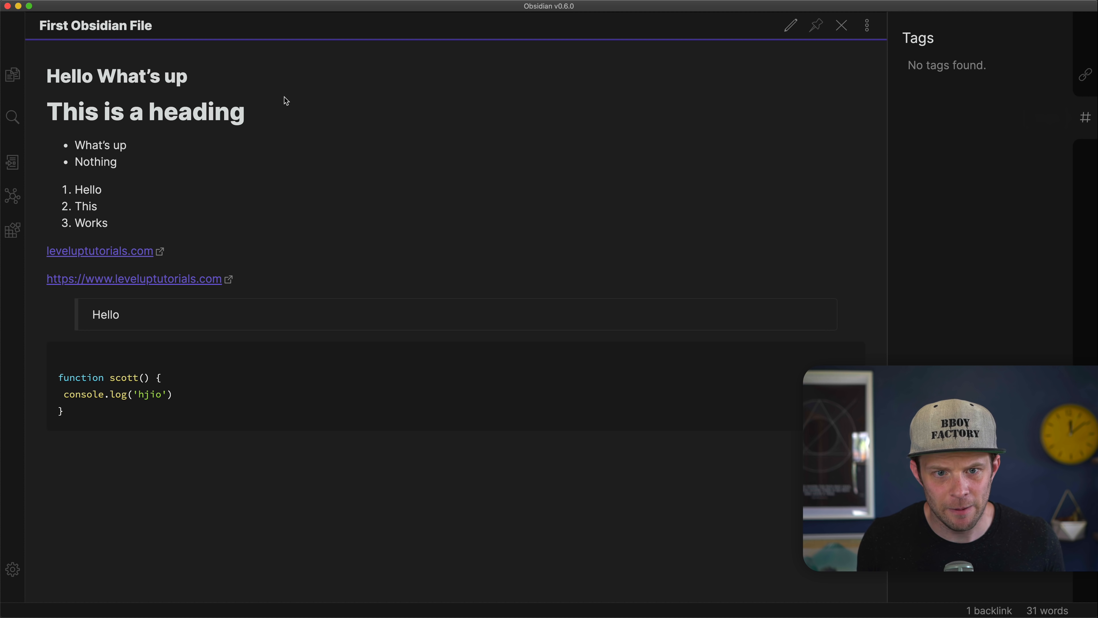
Step: Return First Obsidian File to its Markdown source and highlight the # before "This is a heading", clearing the selection again
left_click(791, 25)
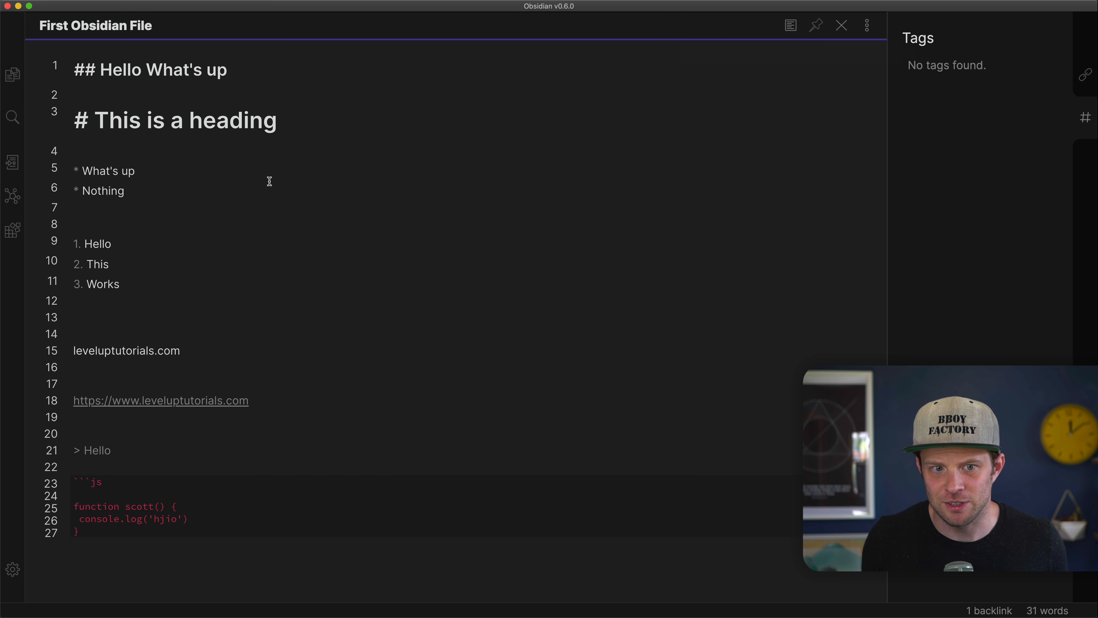
left_click_drag(89, 122, 72, 118)
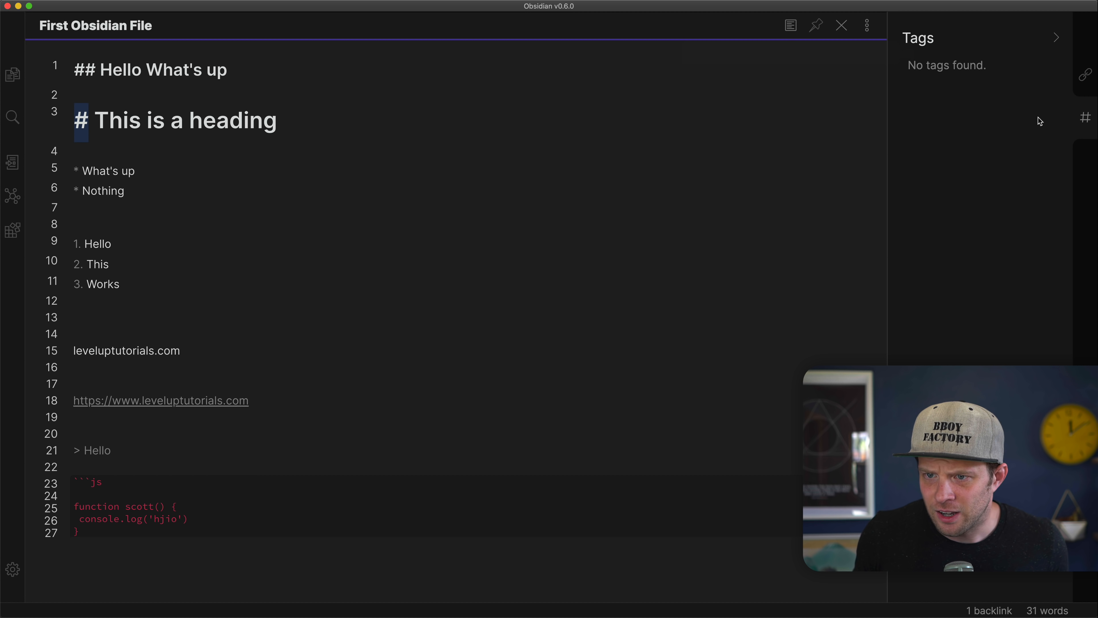
left_click(412, 169)
right_click(384, 183)
left_click(332, 235)
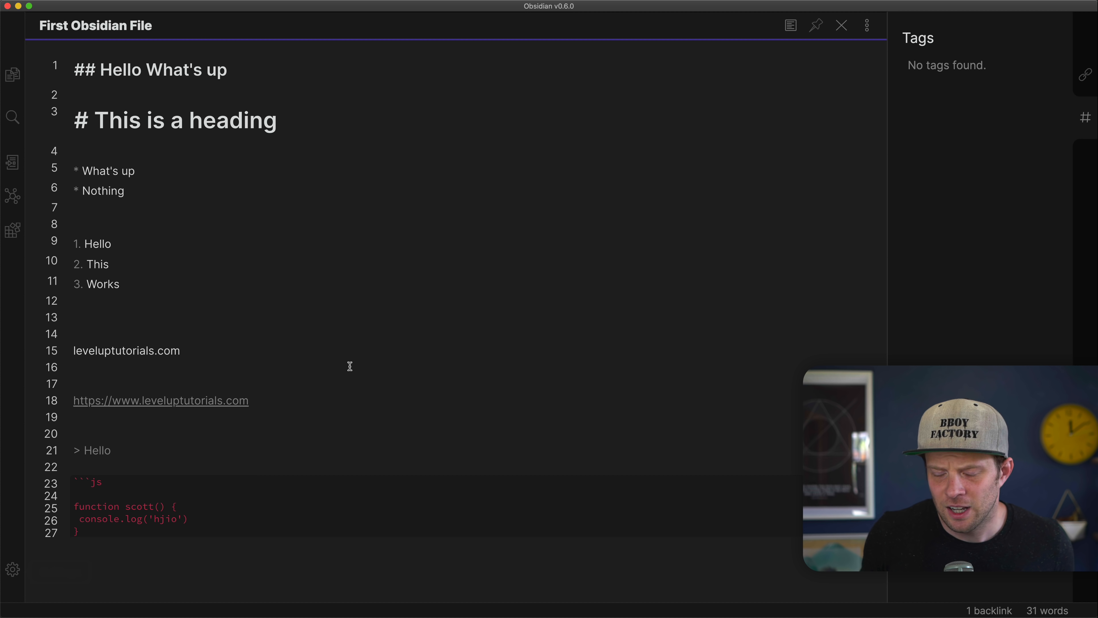
left_click(368, 250)
Step: Close the js code block with ``` on line 28, directly below the function's closing brace
left_click(193, 581)
key("Return")
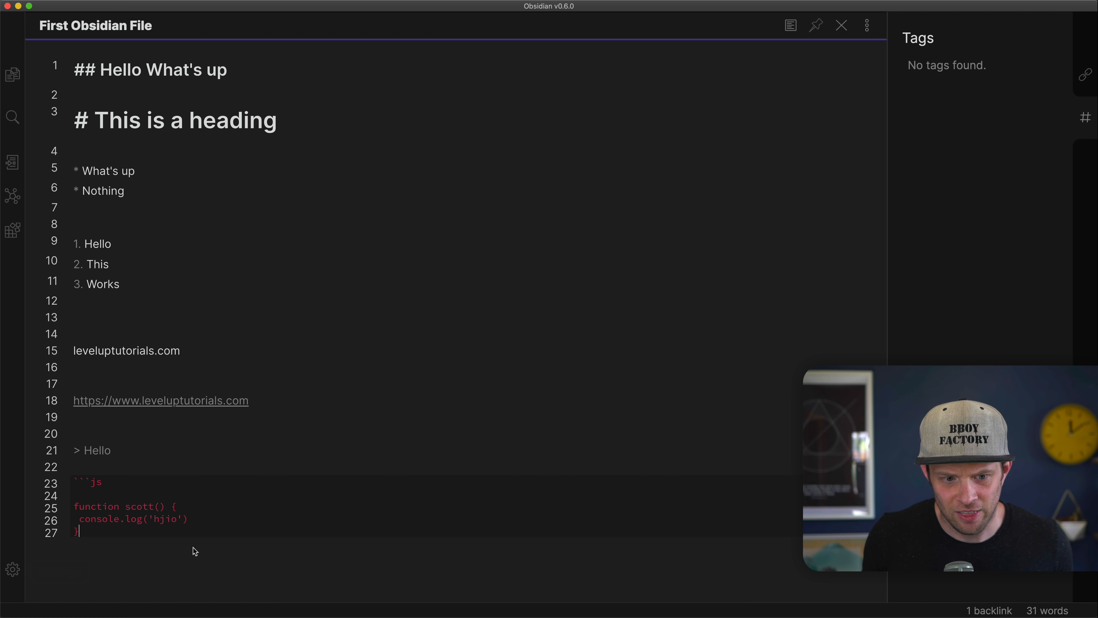
key("BackSpace")
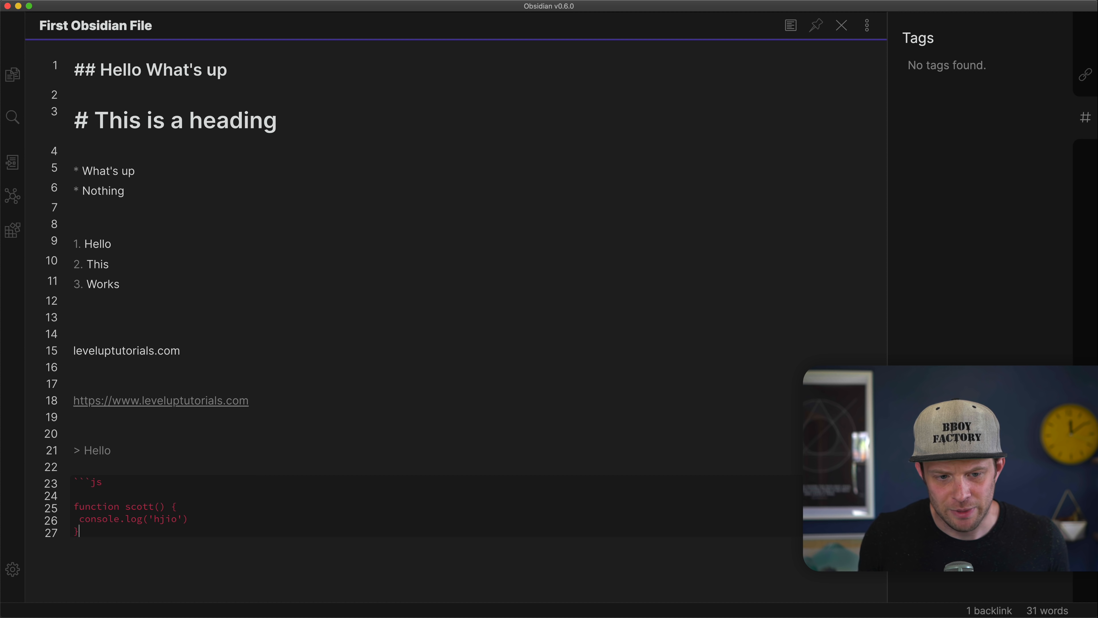
key("Return")
key("Return")
key("Return")
key("Return")
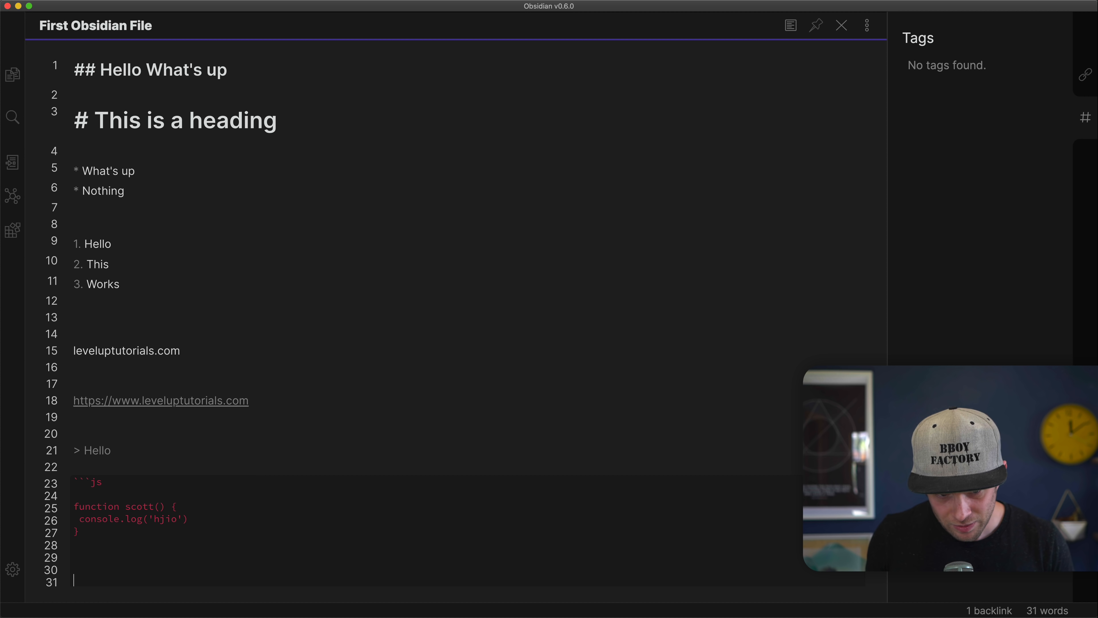
key("BackSpace")
key("BackSpace")
key("BackSpace")
type("`")
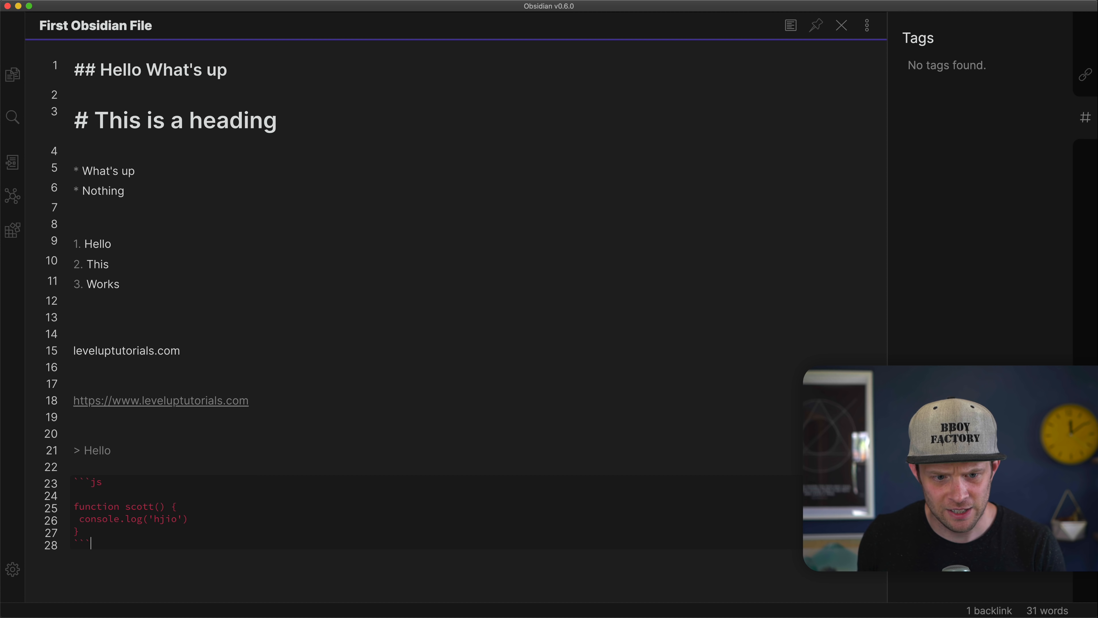
type("``")
Step: Add empty lines below the closed code block, extending the note to line 35
key("Return")
key("Return")
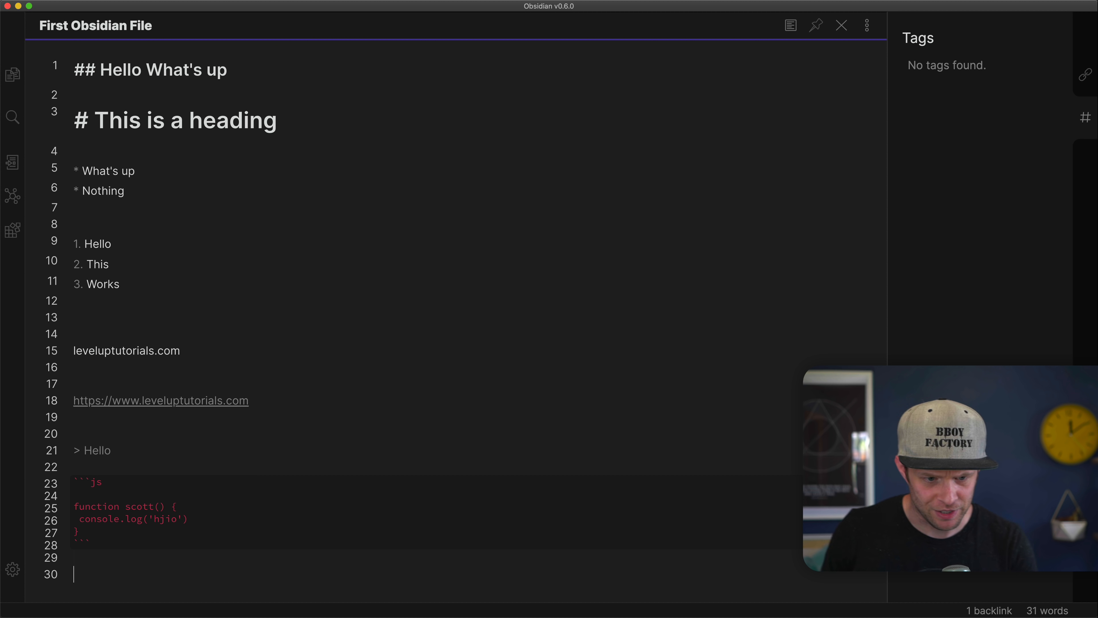
key("Return")
key("Return")
key("Return")
key("Return")
key("Return")
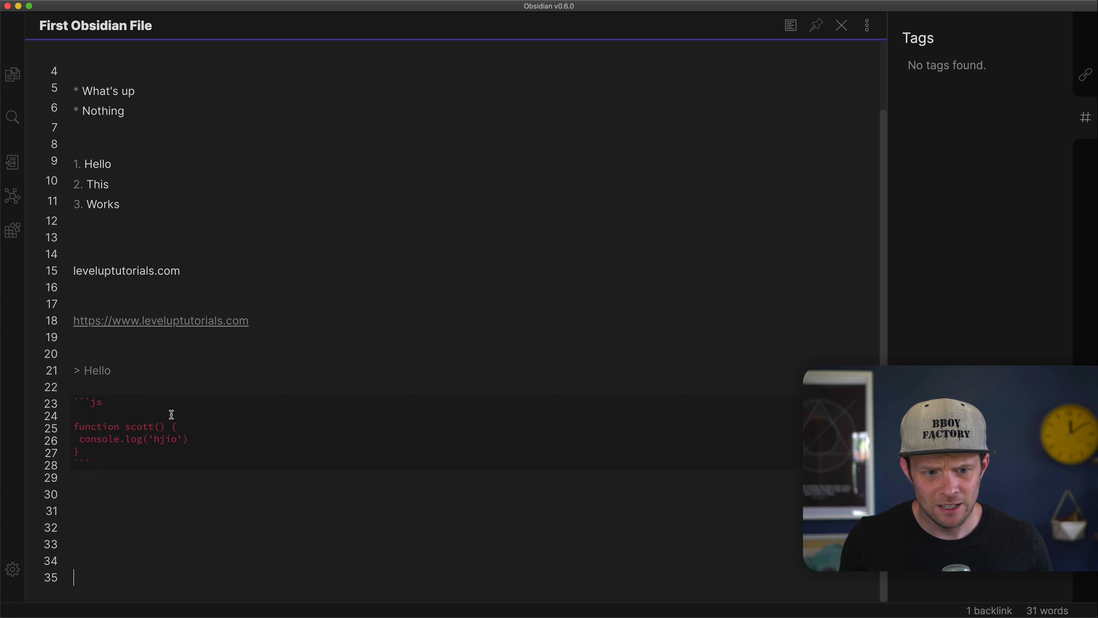
Step: Write [hi] in square brackets on line 31, below the code block, leaving line 32 empty
key("Up")
key("Up")
key("Up")
key("Up")
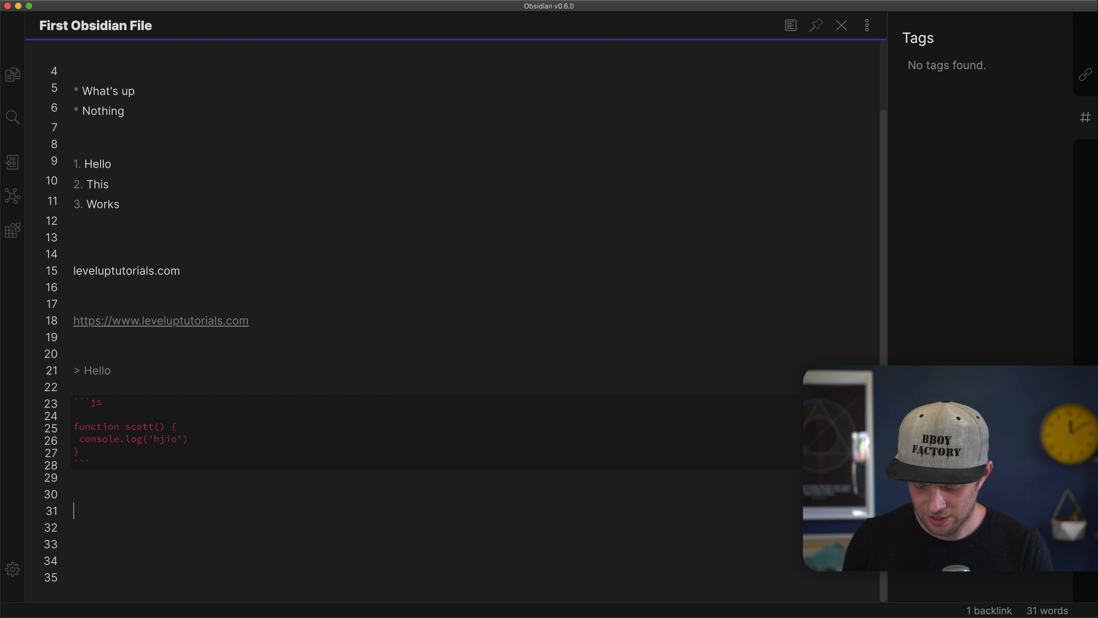
type("[hi")
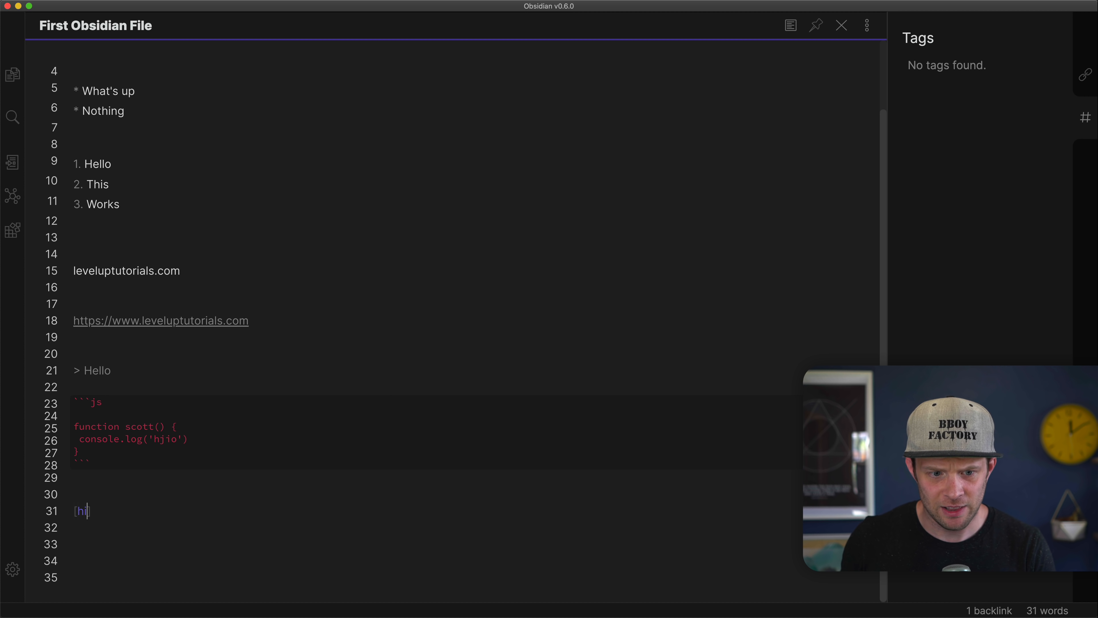
key("Down")
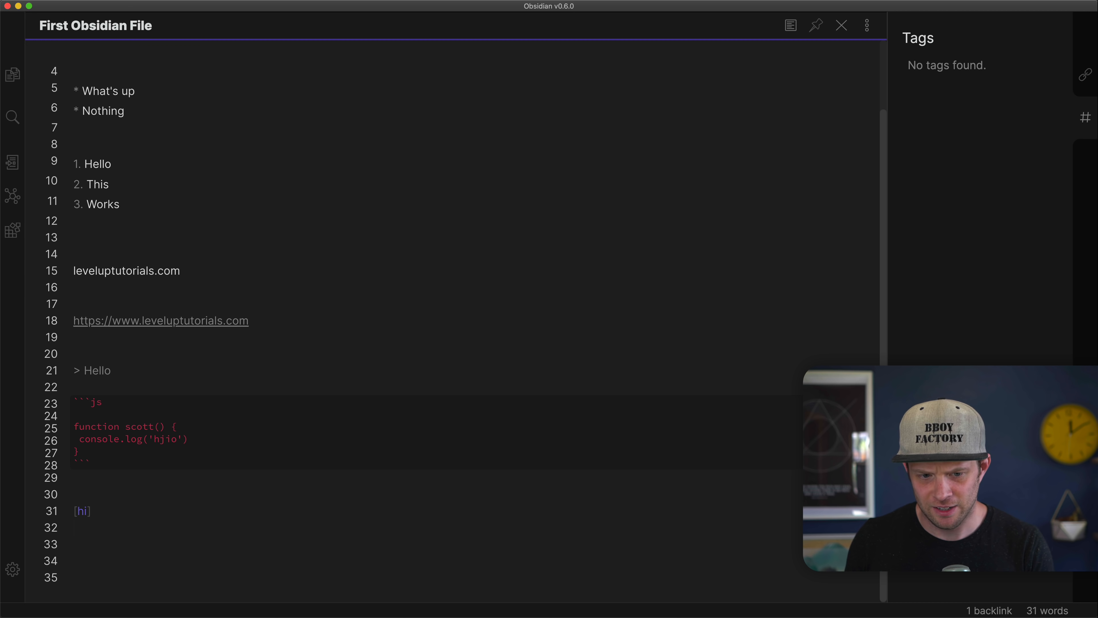
type("[")
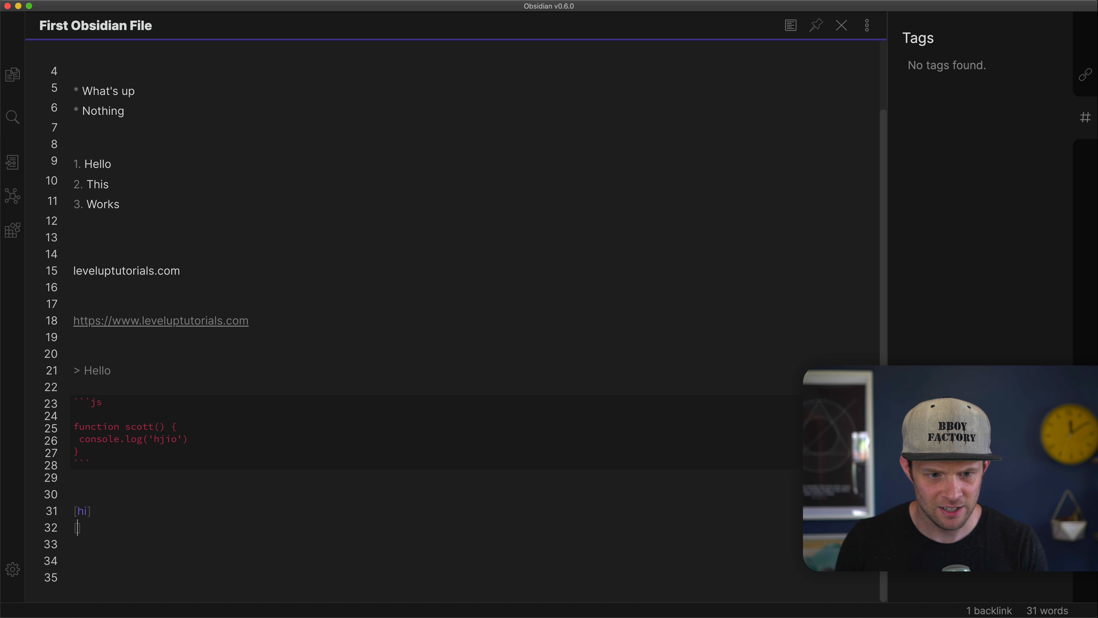
key("BackSpace")
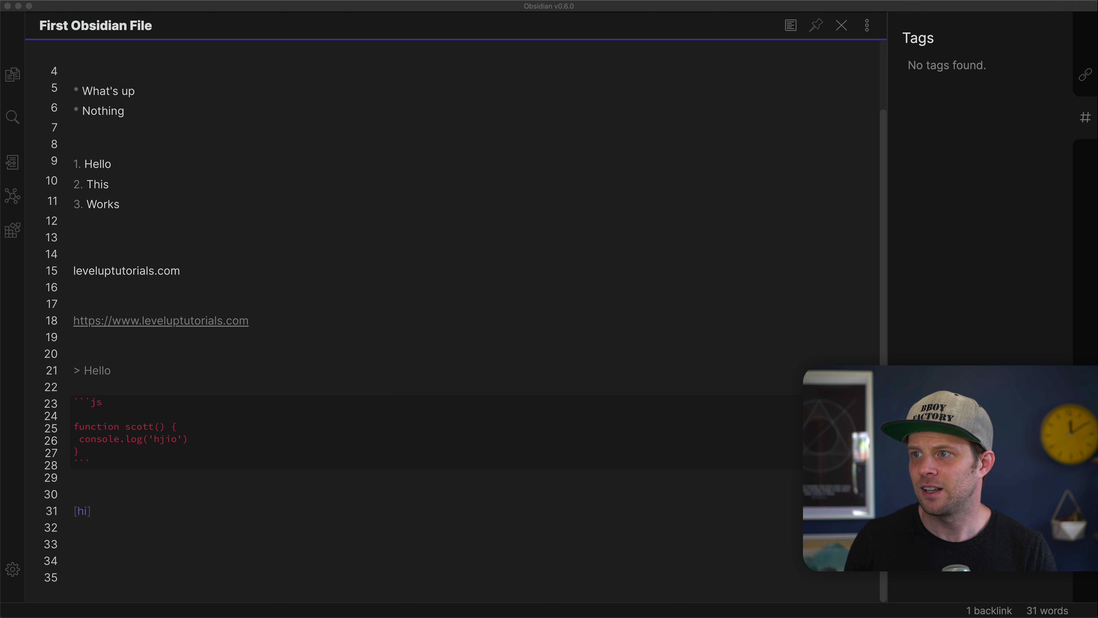
Step: Switch to the browser and skim the obsidian.md home page from the intro down to "Ready to try Obsidian?"
key("super+Tab")
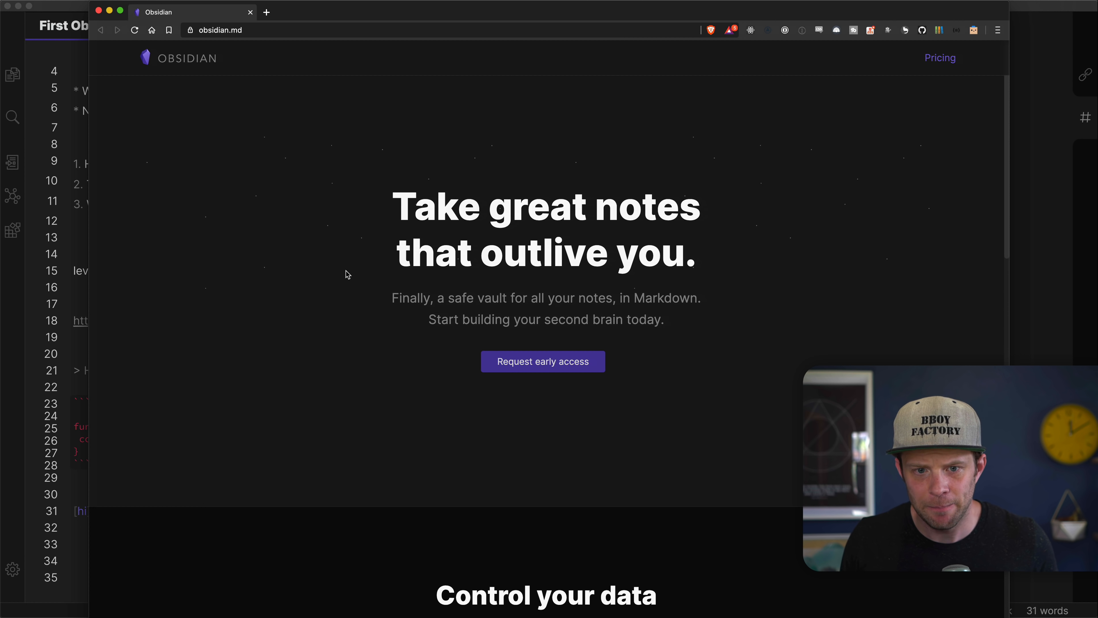
scroll(257, 196, "down", 2)
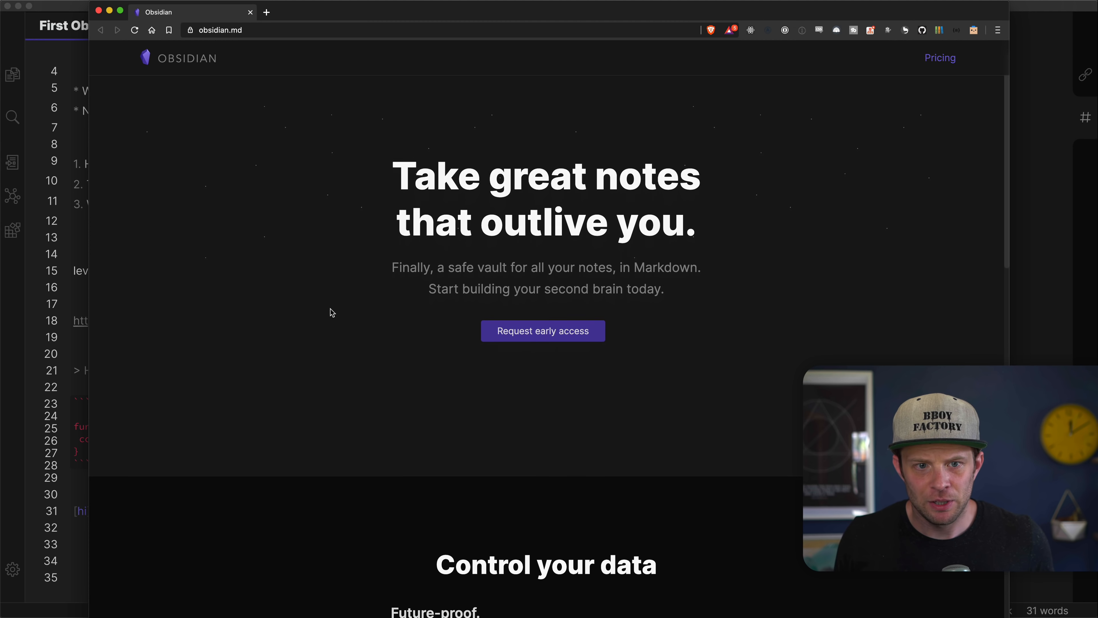
scroll(542, 342, "down", 15)
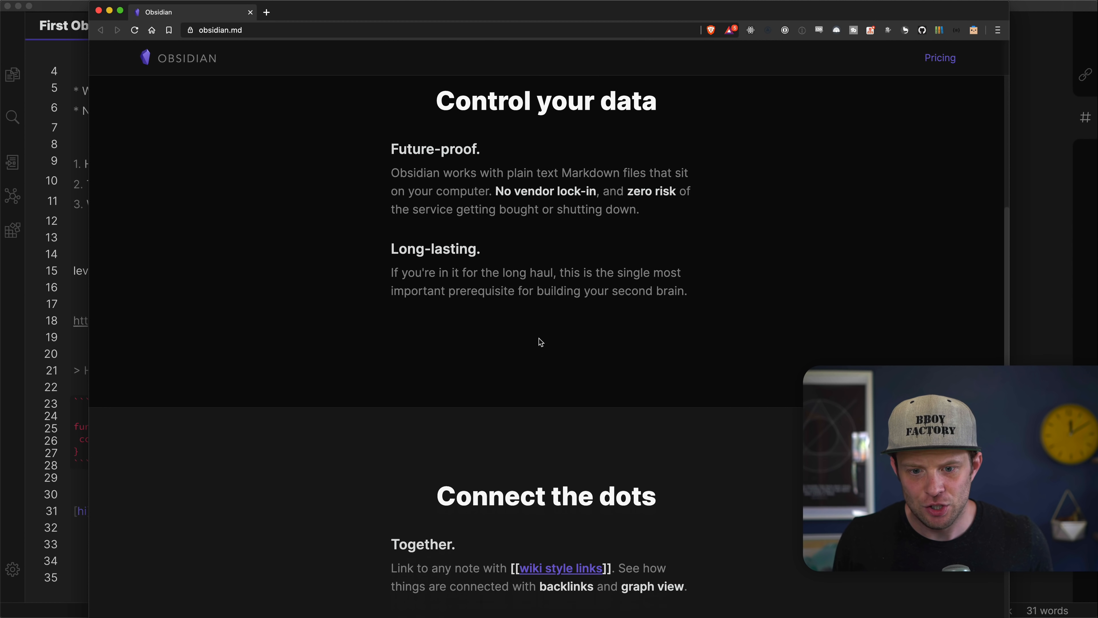
scroll(539, 340, "down", 4)
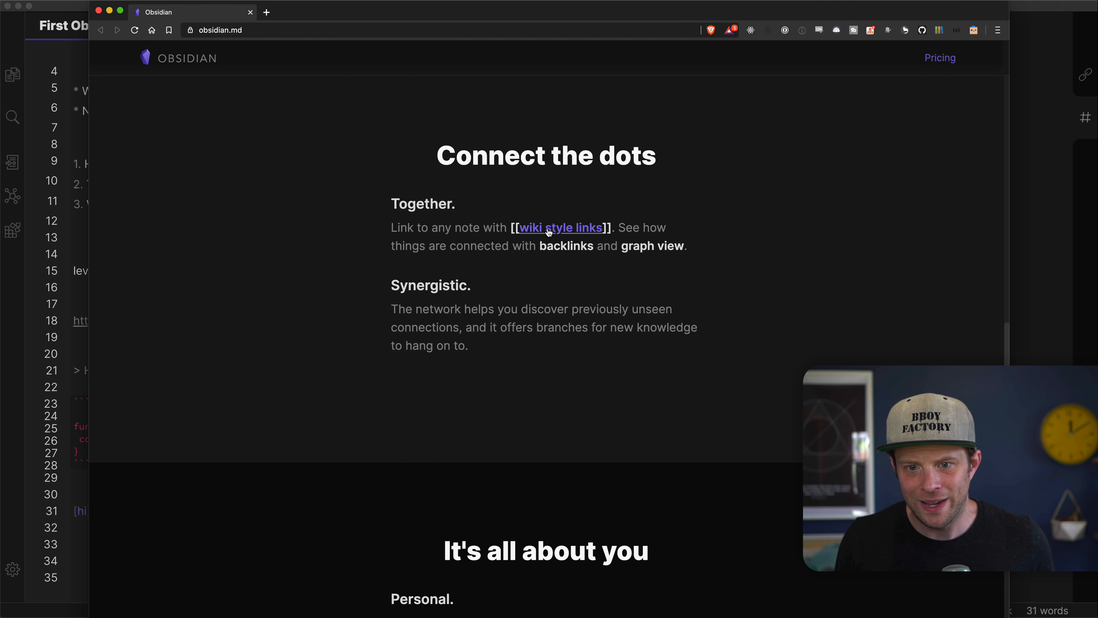
scroll(461, 337, "down", 10)
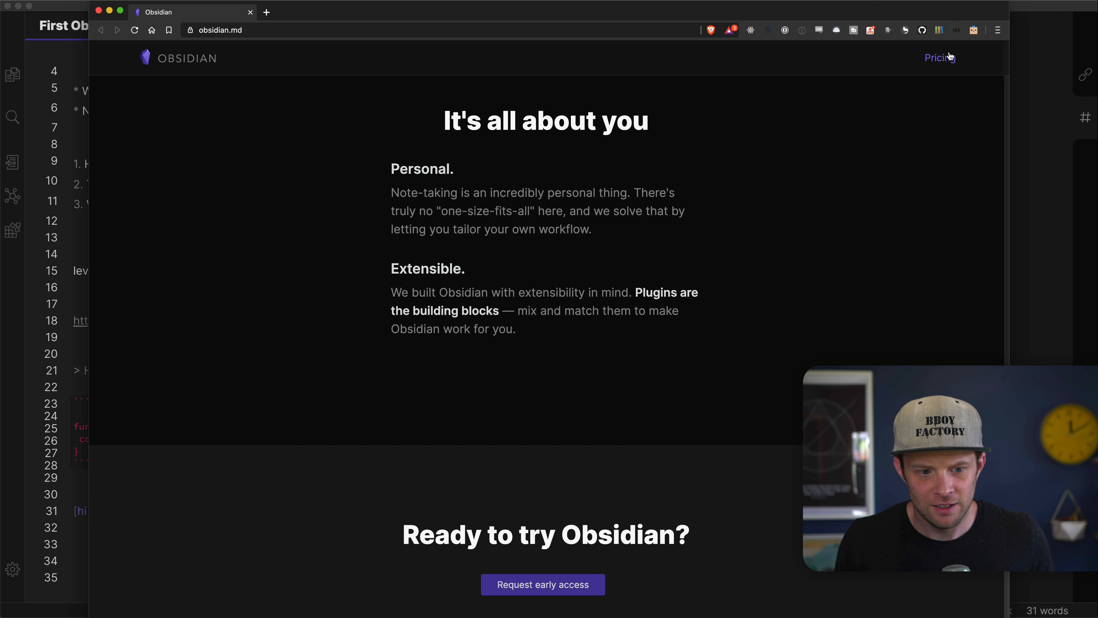
Step: Open the website's Pricing page and review the add-on services note and the Free, Premium and Publish plans
left_click(950, 57)
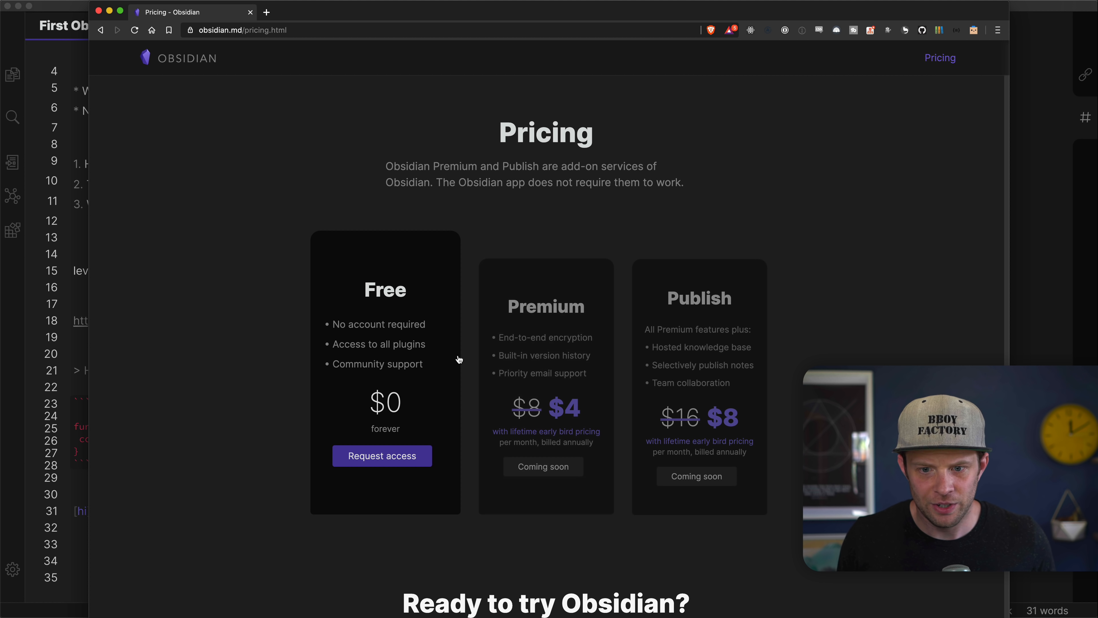
left_click_drag(430, 182, 726, 195)
left_click(697, 202)
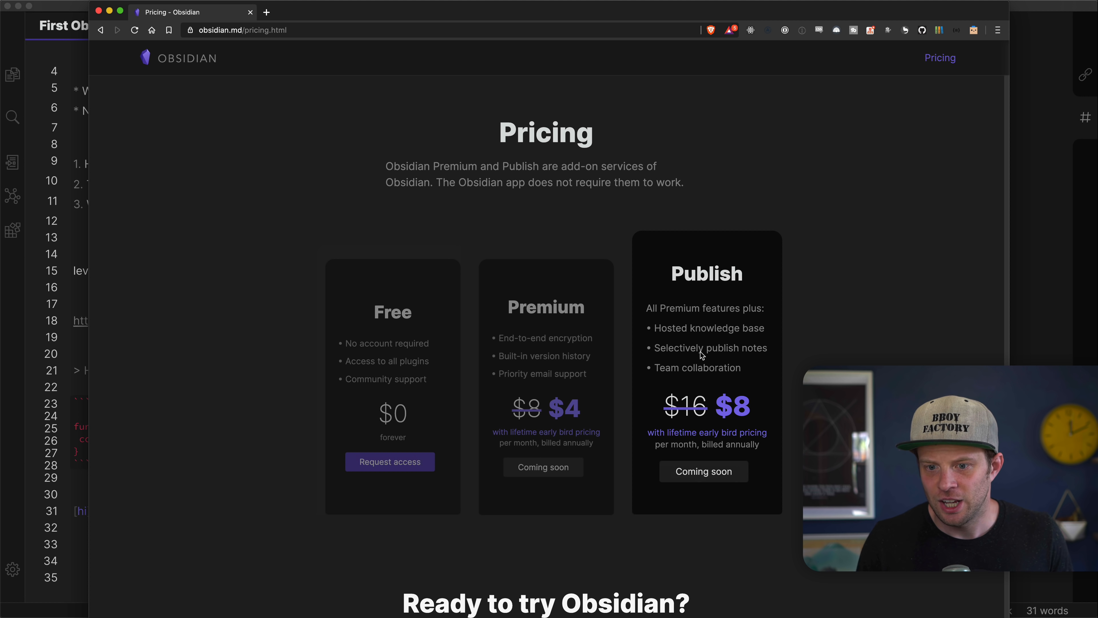
scroll(700, 352, "down", 3)
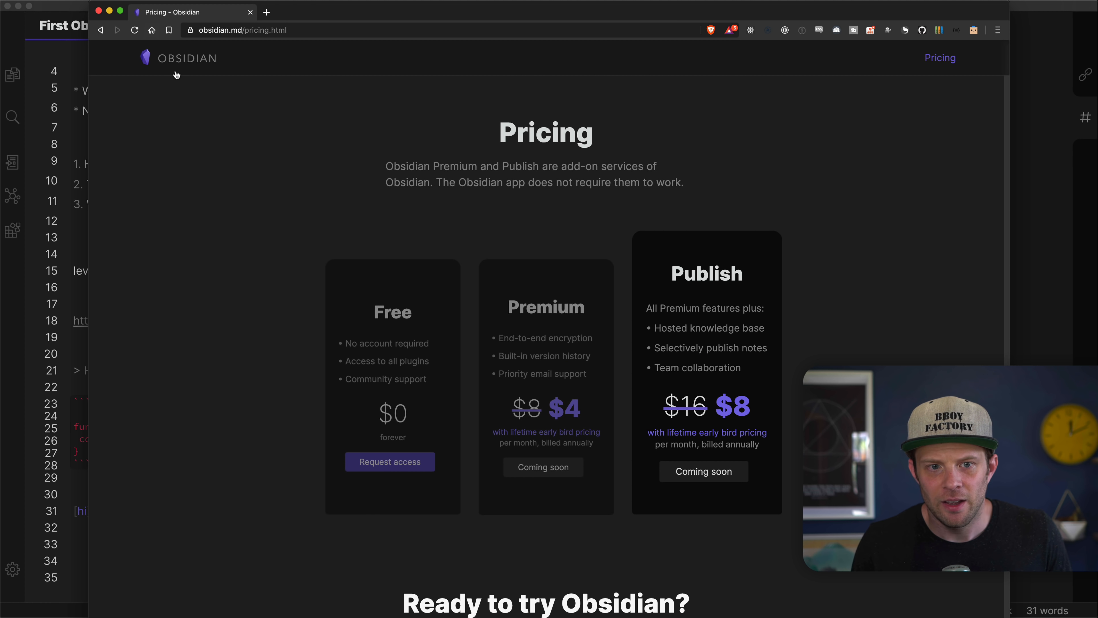
Step: Return to the website's home page, skim it down to "It's all about you", and switch back to the Obsidian app
left_click(176, 74)
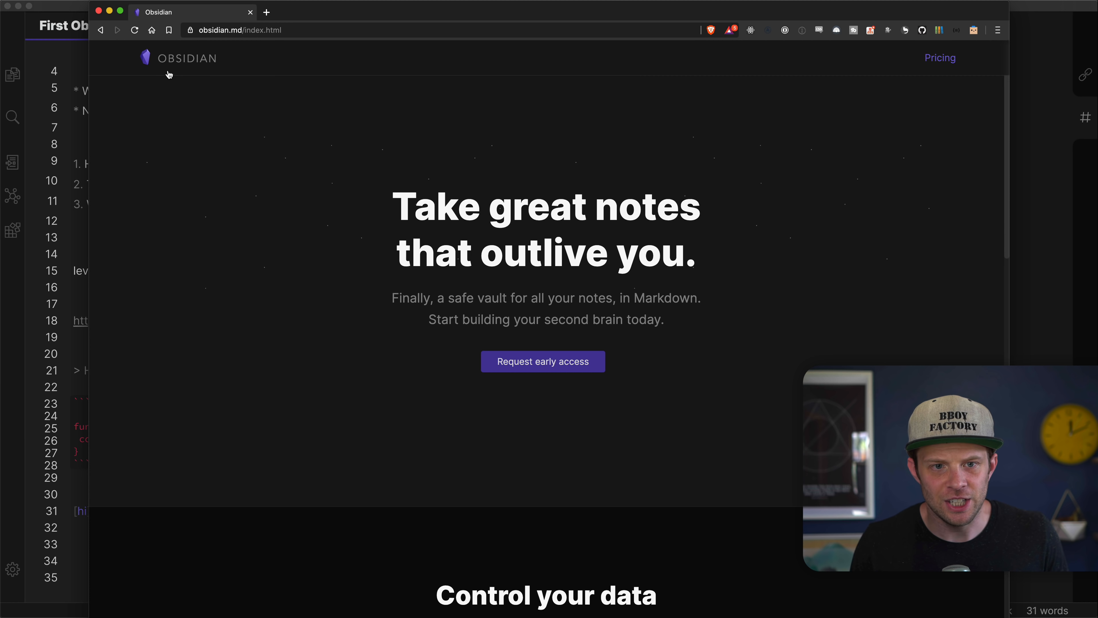
scroll(442, 122, "down", 10)
scroll(442, 122, "down", 5)
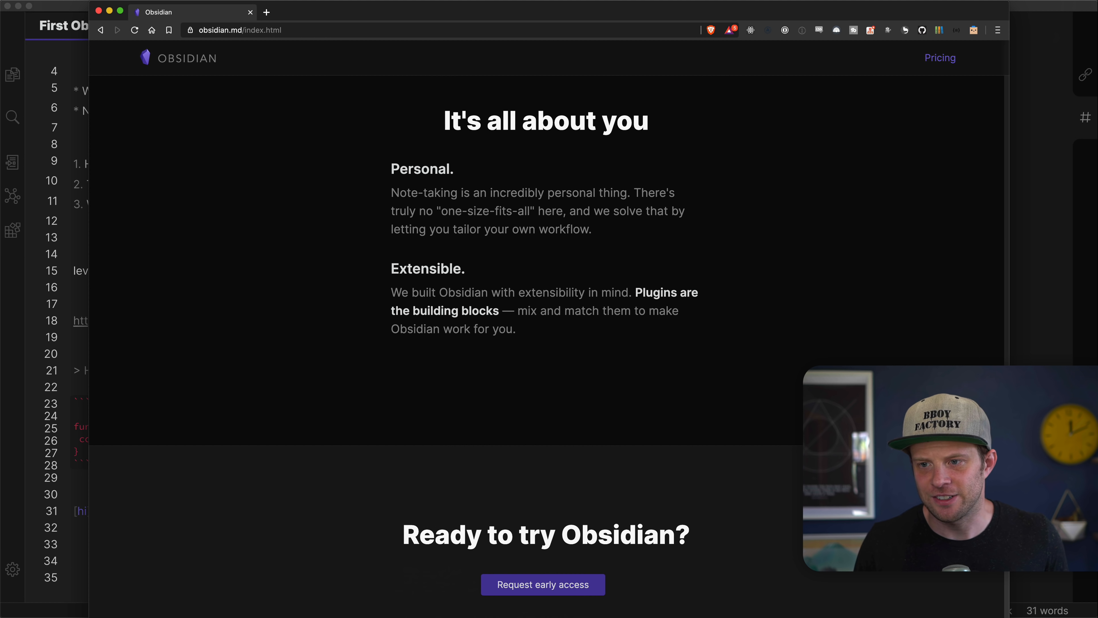
left_click(1072, 186)
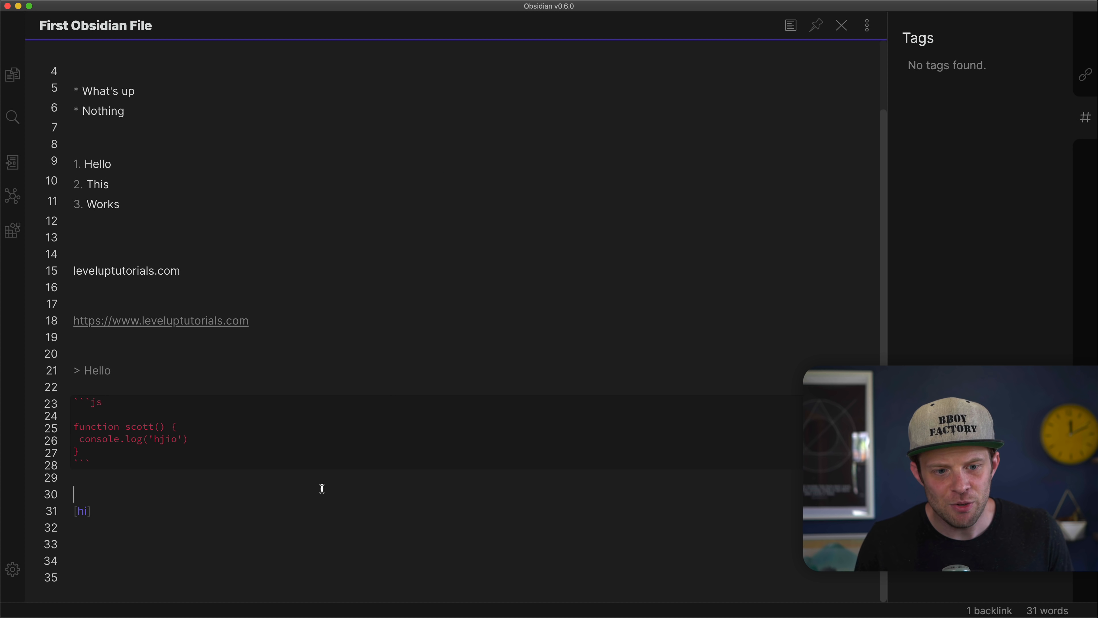
Step: Try a level-four heading (####) with filler text on line 30 and delete it again
type("####")
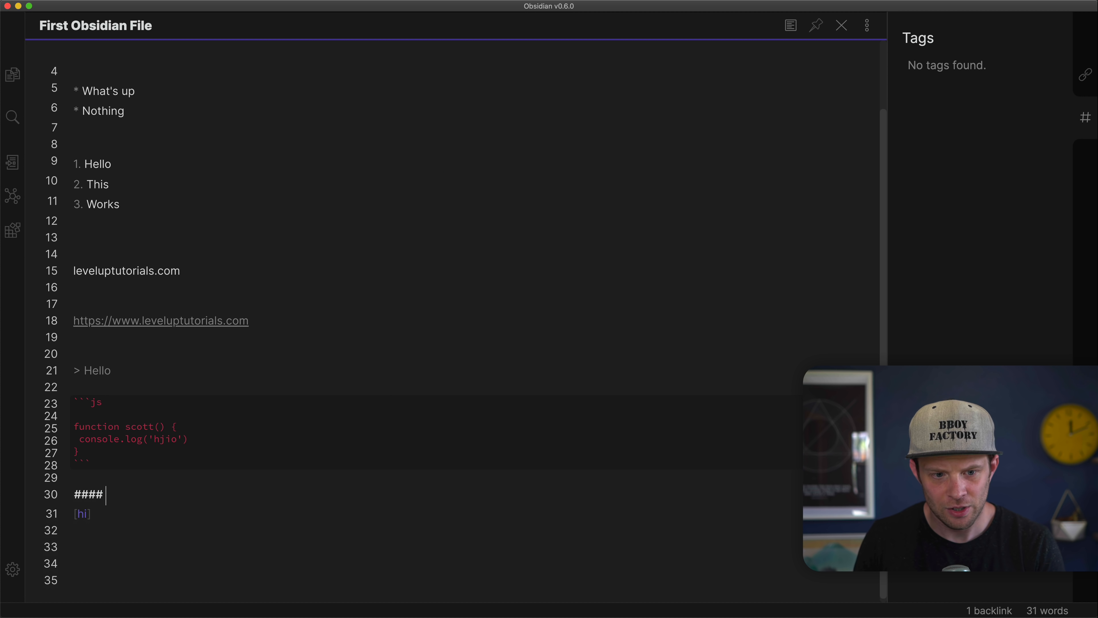
type(" asdfjkl")
key("BackSpace")
key("BackSpace")
key("BackSpace")
key("BackSpace")
key("BackSpace")
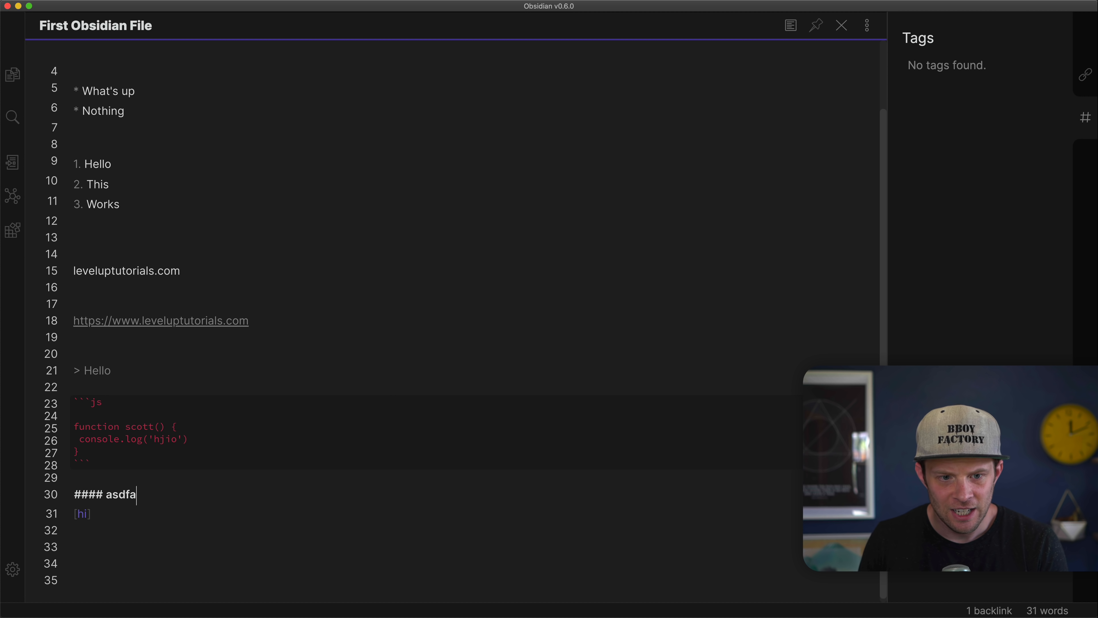
key("BackSpace")
key("BackSpace")
key("BackSpace")
key("BackSpace")
key("BackSpace")
key("BackSpace")
key("BackSpace")
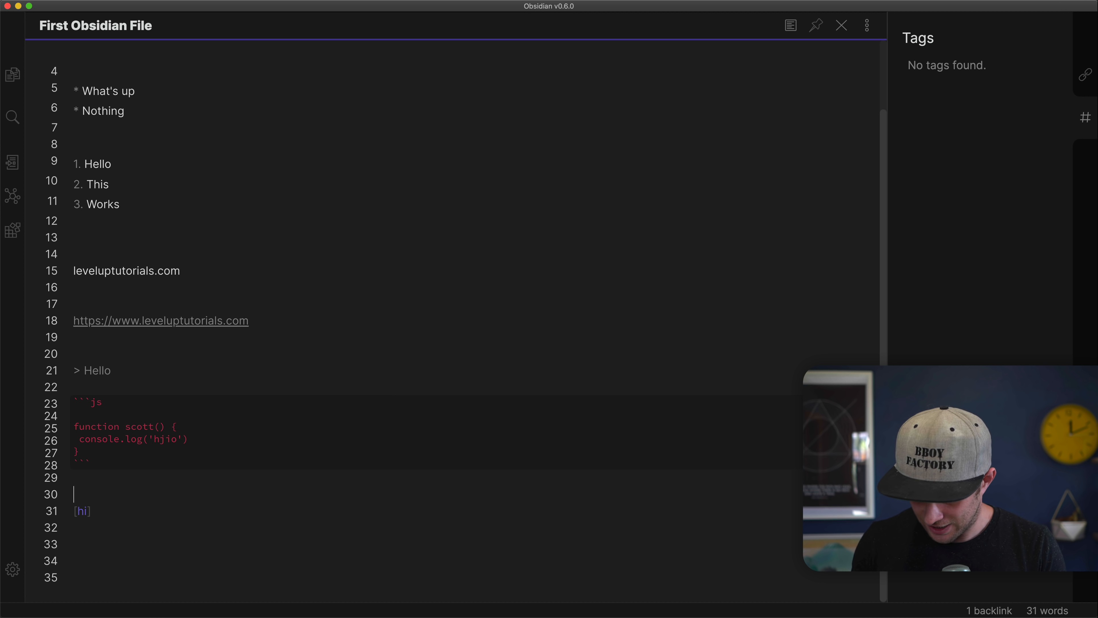
Step: Write the tag <hi> on line 30, above [hi], and insert an empty line below it
type("<>")
key("BackSpace")
type("a")
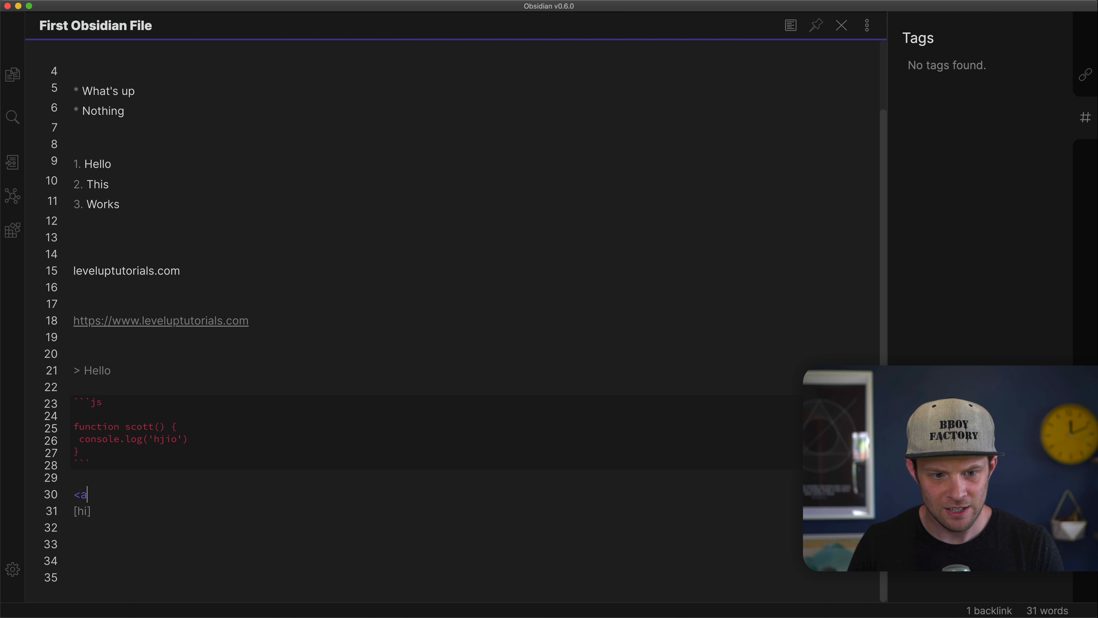
type(" href=\"")
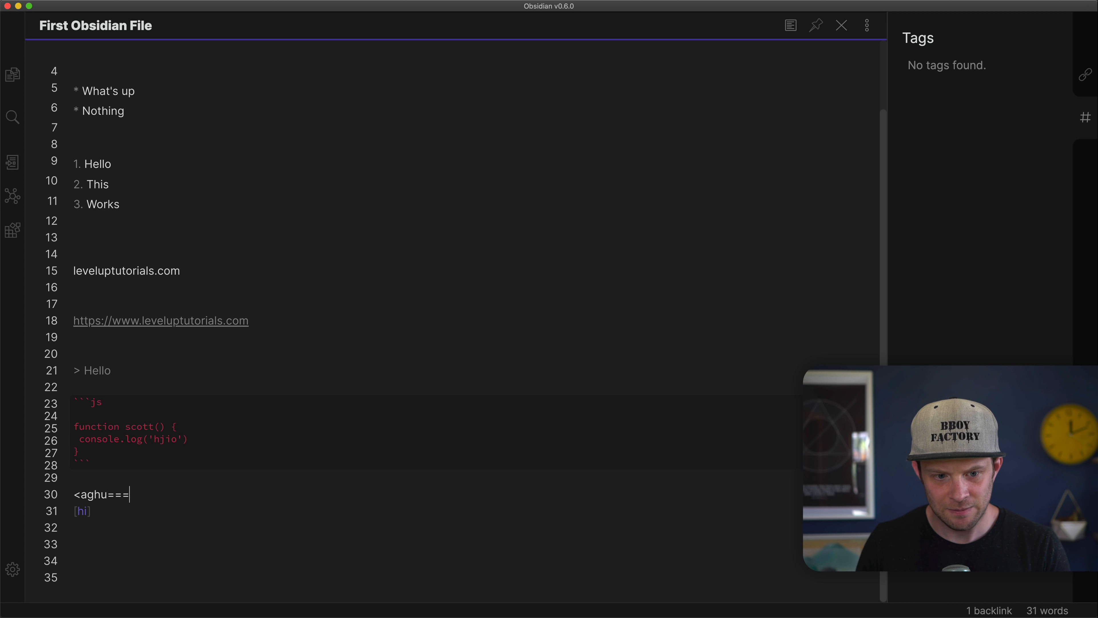
key("BackSpace")
key("BackSpace")
key("BackSpace")
key("BackSpace")
key("BackSpace")
key("BackSpace")
key("BackSpace")
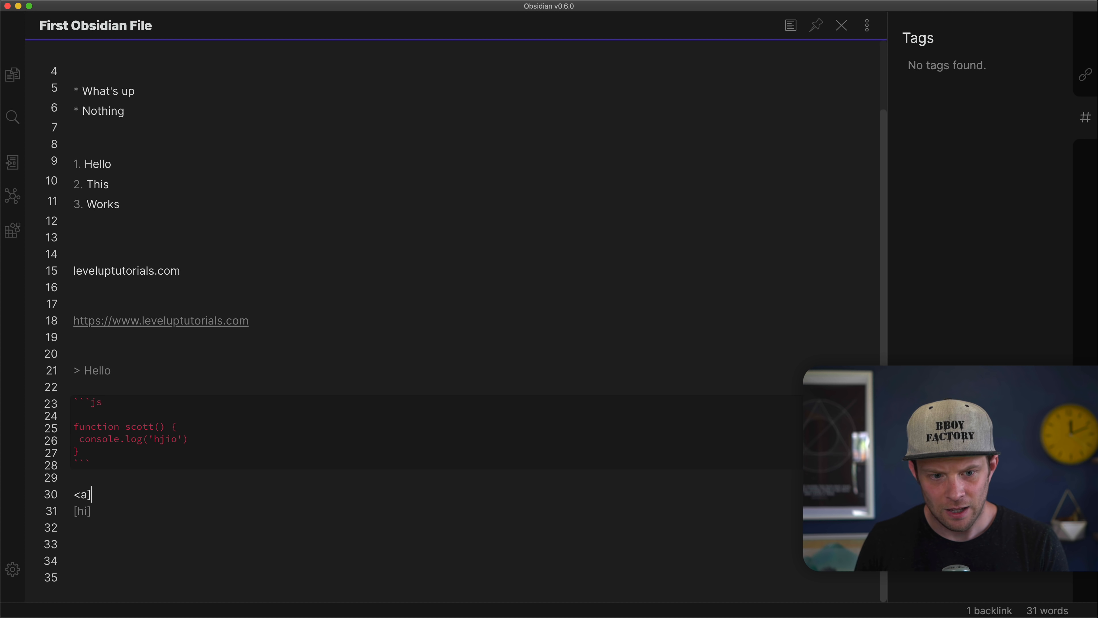
key("BackSpace")
type("hi<>")
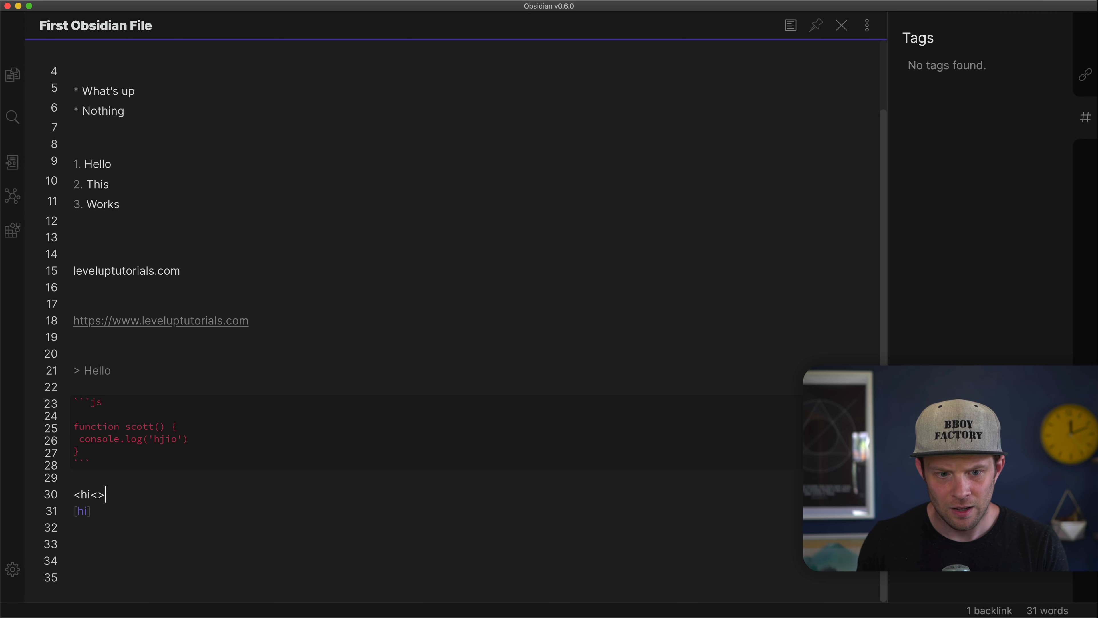
key("BackSpace")
key("BackSpace")
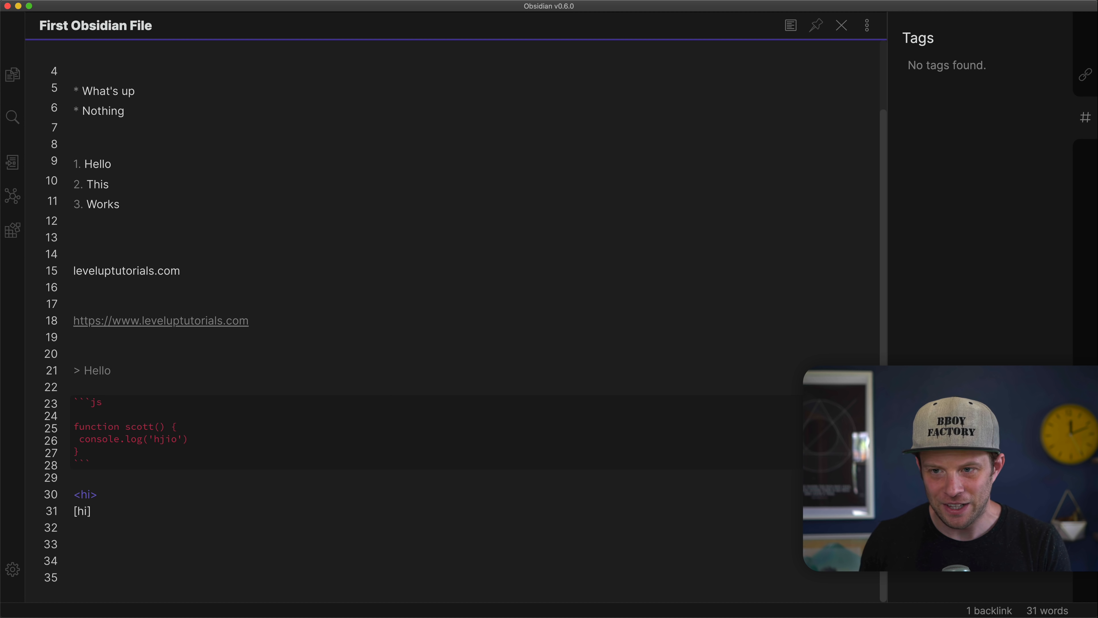
key("Return")
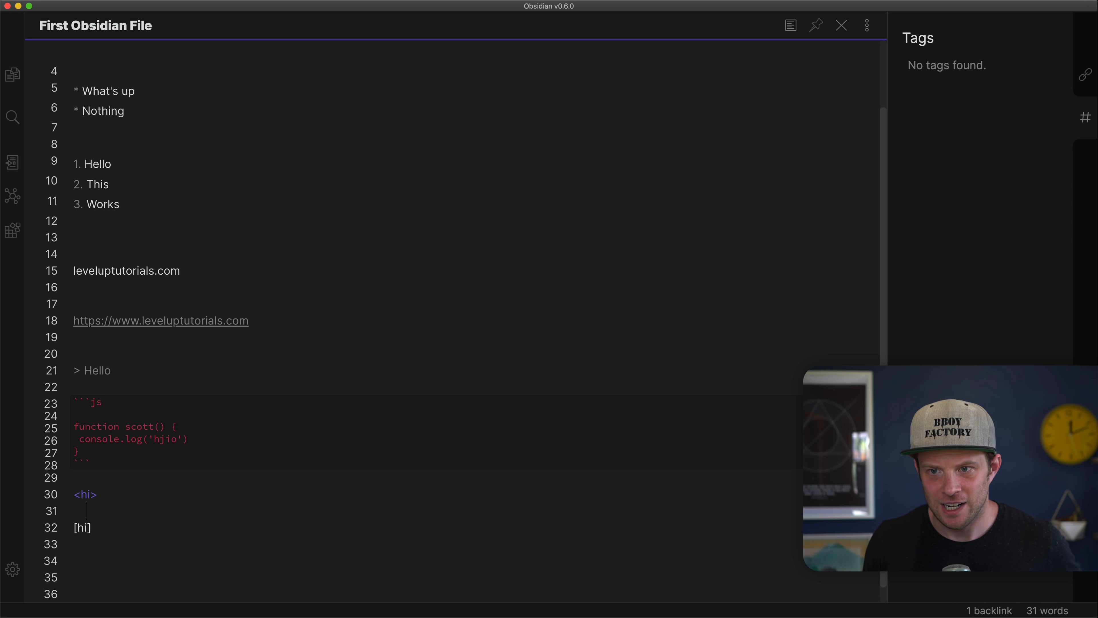
Step: Rename the note to "First Obsidian File #sup" and choose to always update internal links
left_click(159, 26)
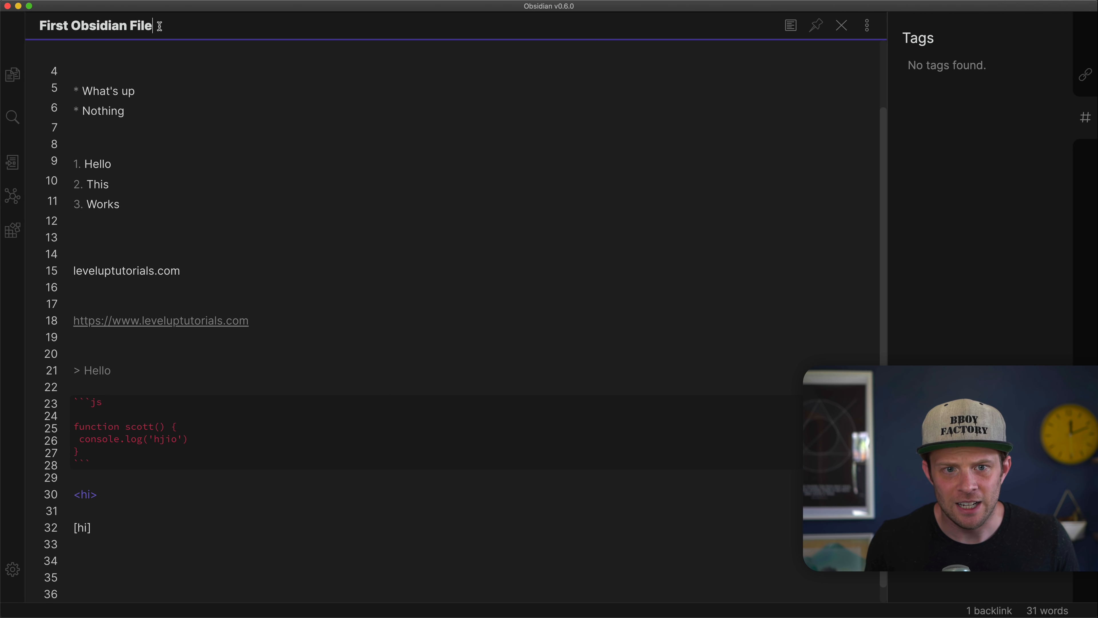
type("#")
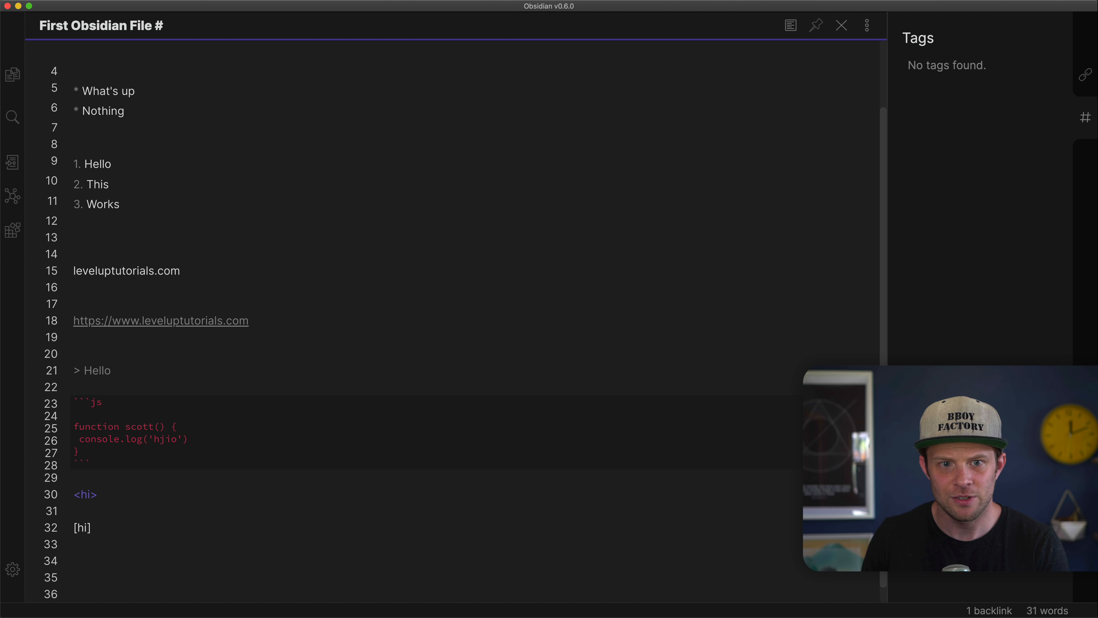
type("suop")
key("BackSpace")
key("BackSpace")
type("p")
left_click(508, 131)
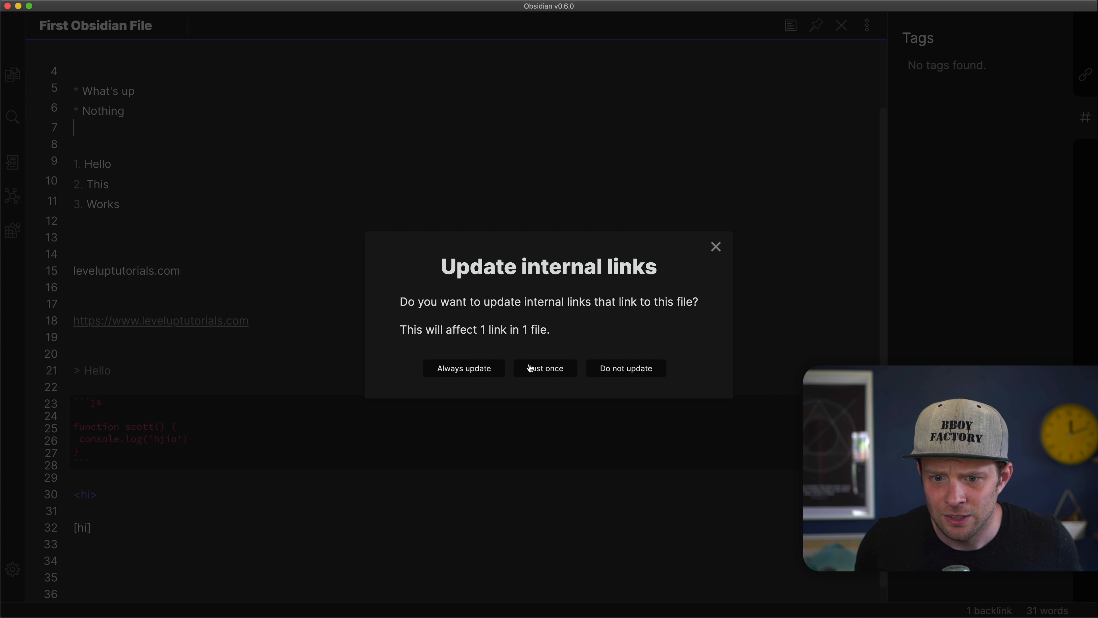
left_click_drag(462, 301, 616, 320)
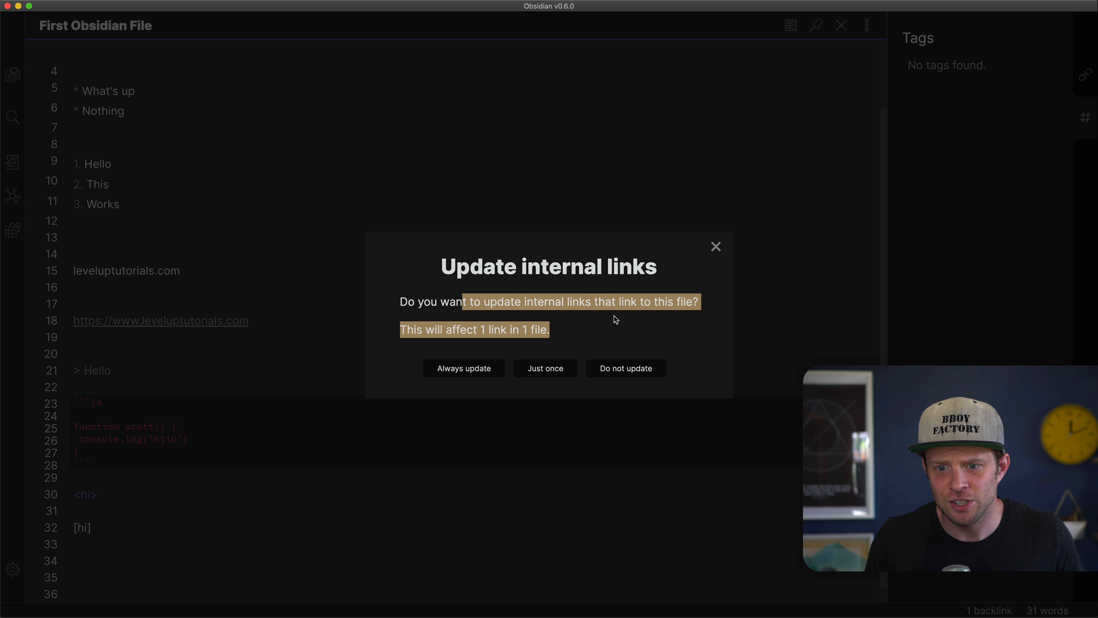
left_click(478, 369)
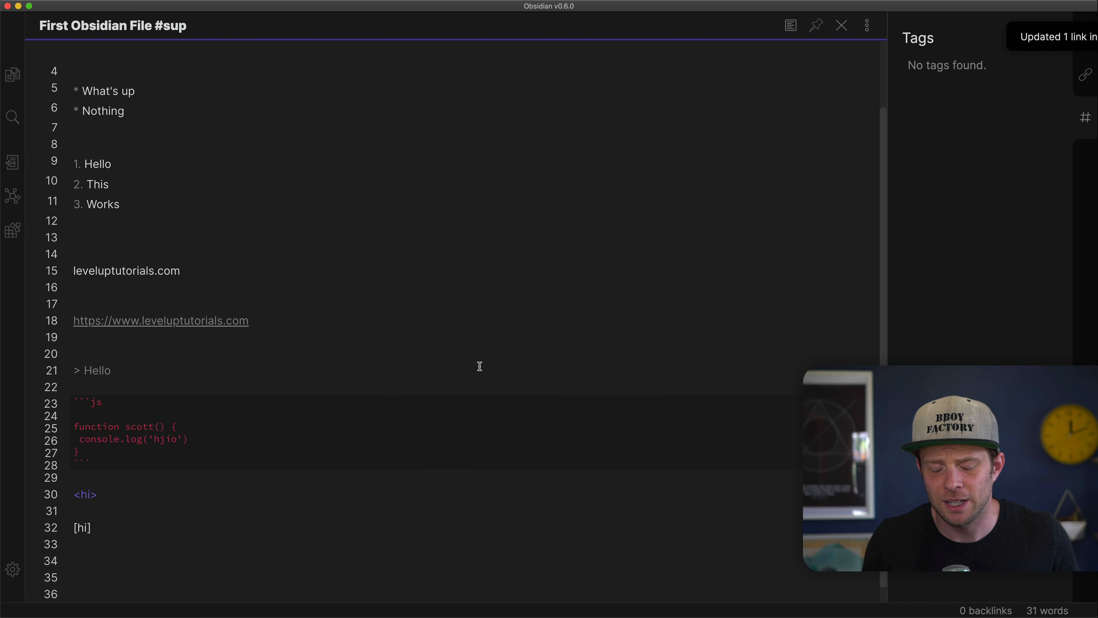
Step: Remove #sup from the note's title, renaming it back to First Obsidian File
left_click(428, 293)
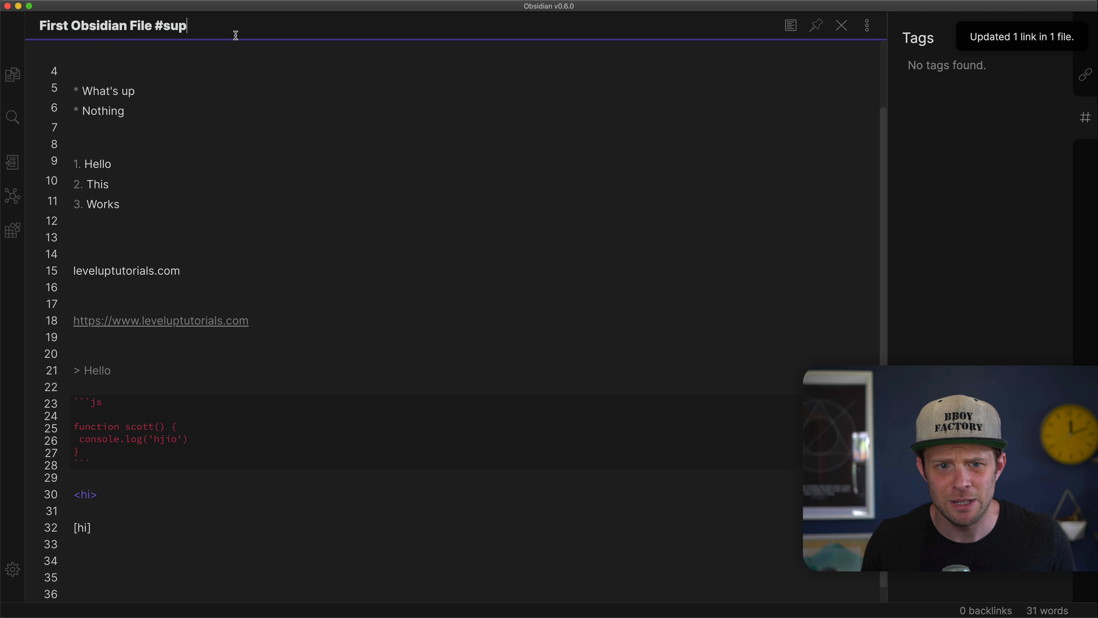
left_click_drag(187, 26, 159, 26)
key("BackSpace")
key("BackSpace")
key("Return")
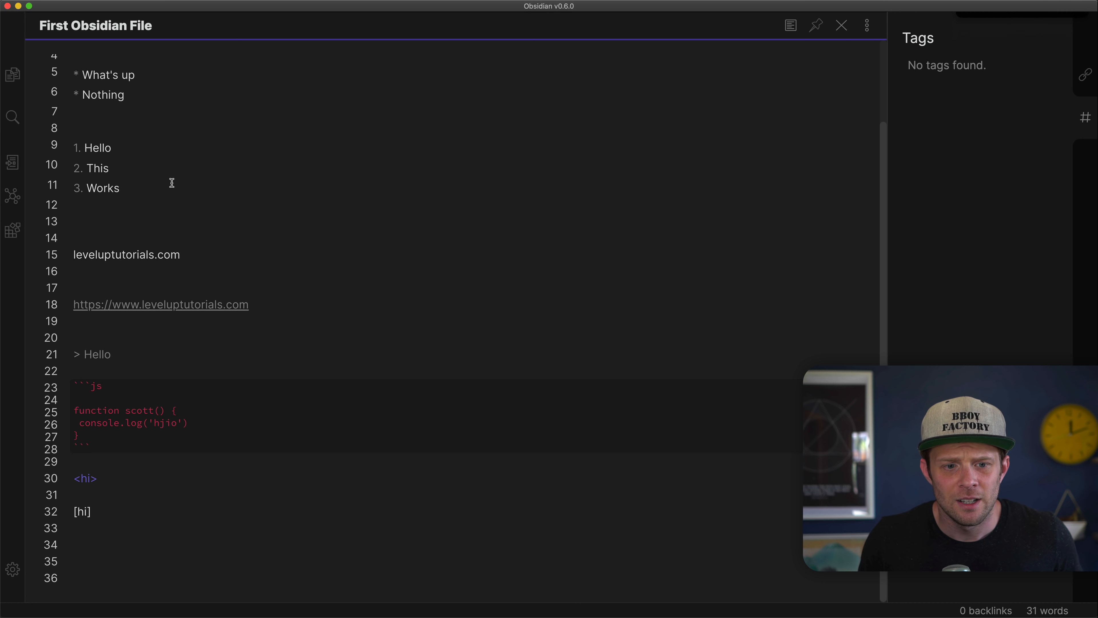
Step: Show the file explorer, check the link in Second file, and reopen First Obsidian File
left_click(13, 74)
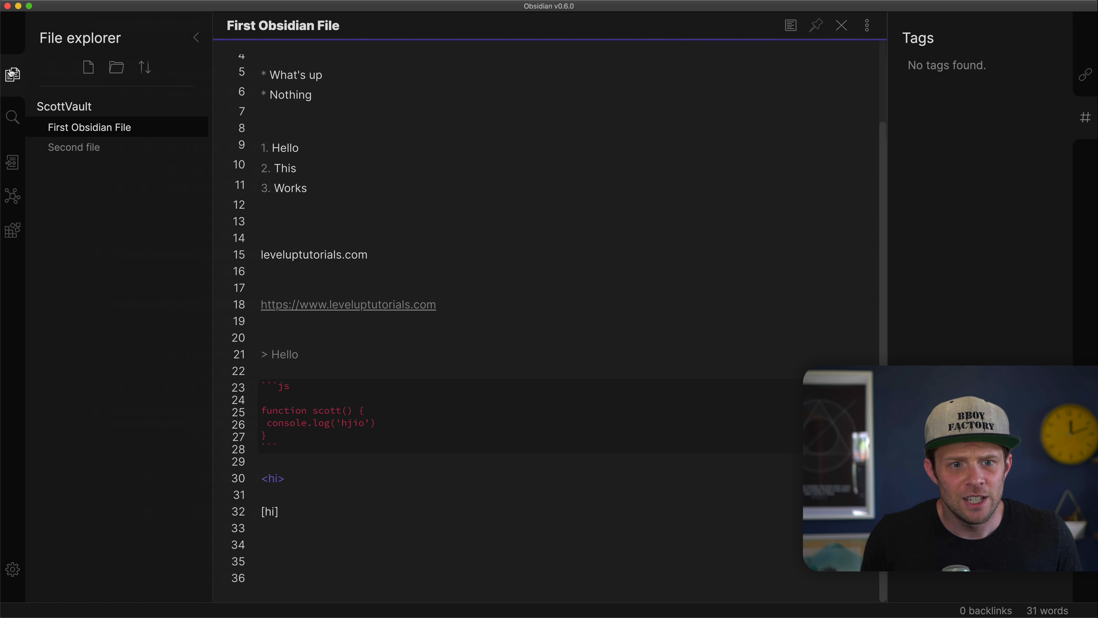
left_click(70, 146)
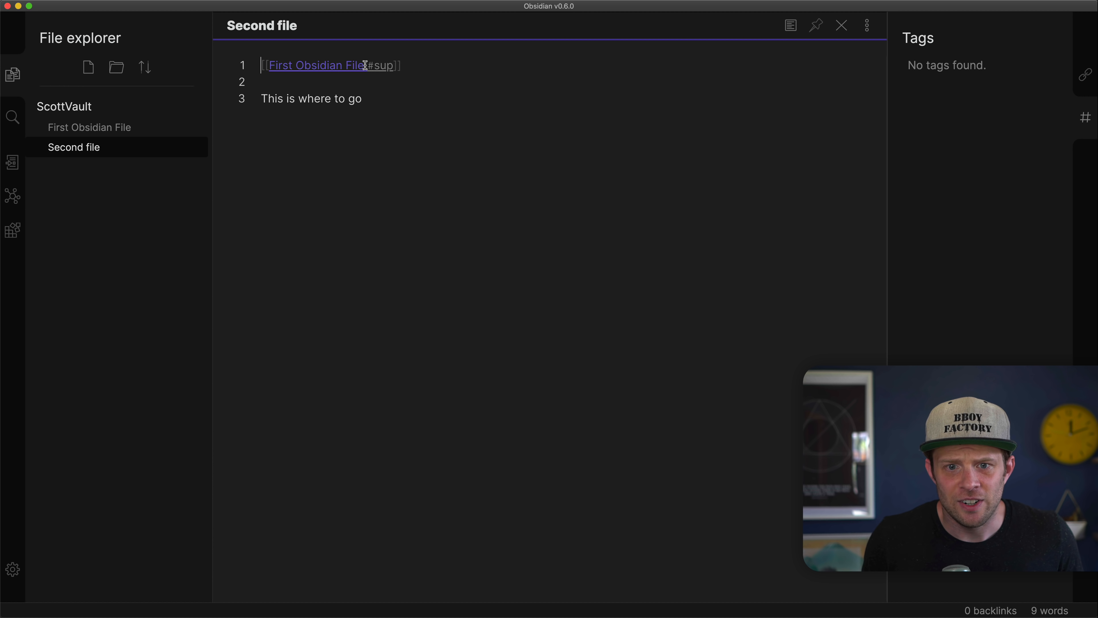
left_click(100, 128)
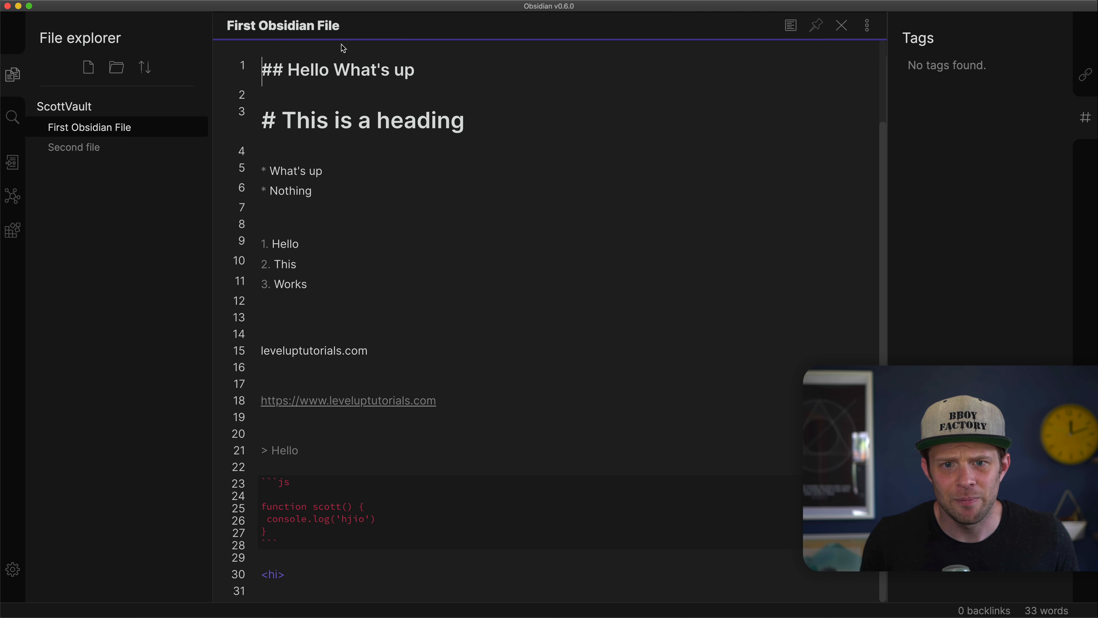
Step: Remove #sup from the link in Second file, and follow the corrected link from the preview to First Obsidian File
left_click(386, 28)
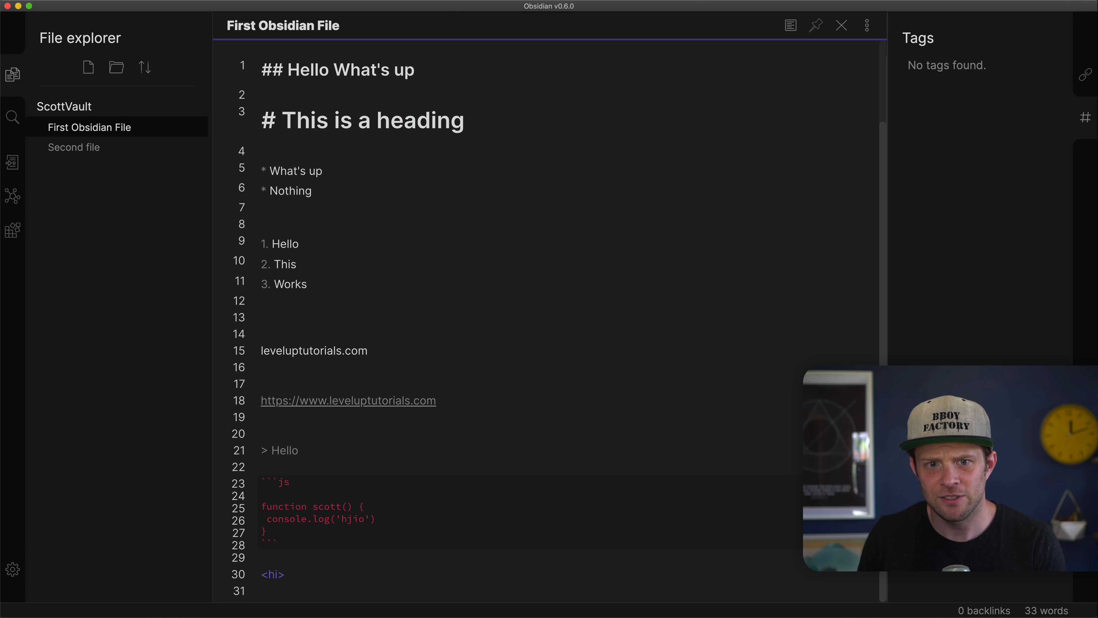
left_click(67, 147)
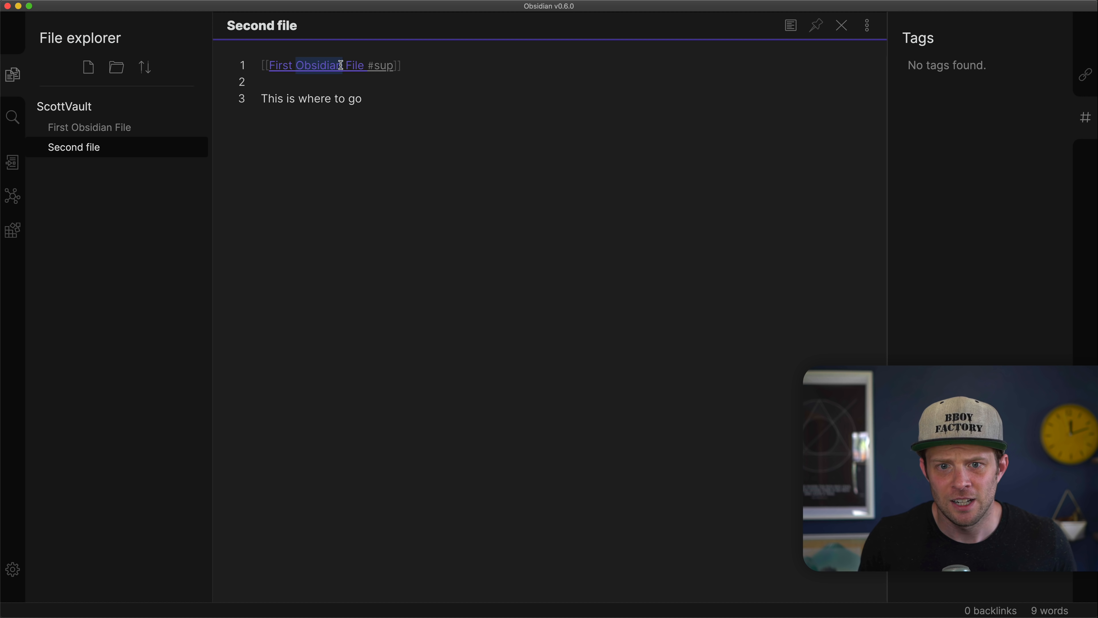
double_click(382, 65)
key("BackSpace")
key("BackSpace")
key("BackSpace")
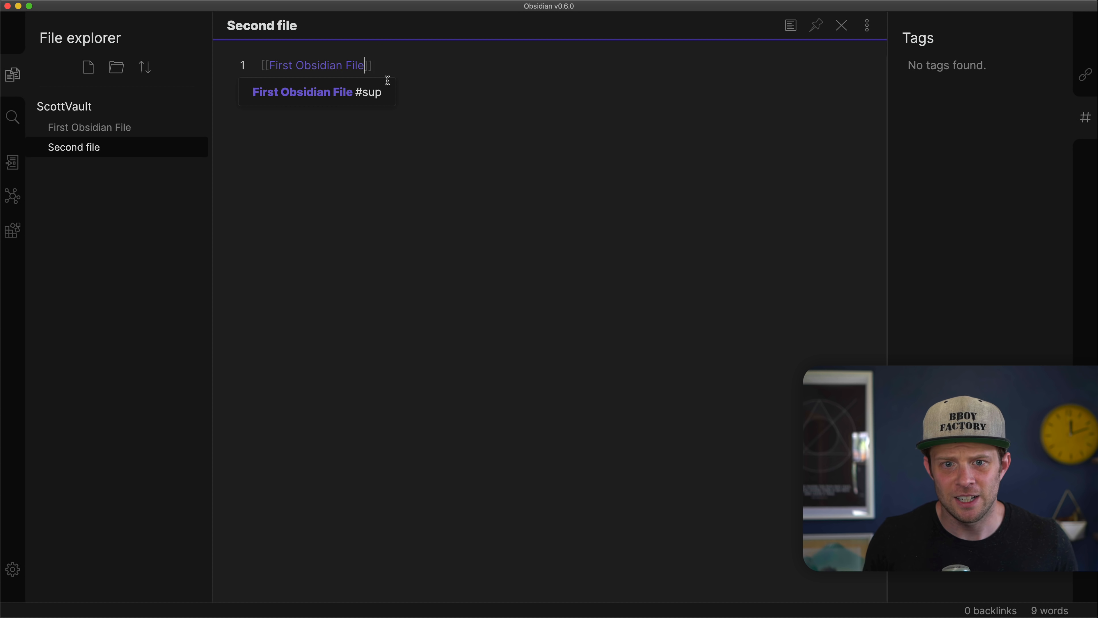
left_click(385, 81)
key("Return")
key("Return")
type("This is where to go")
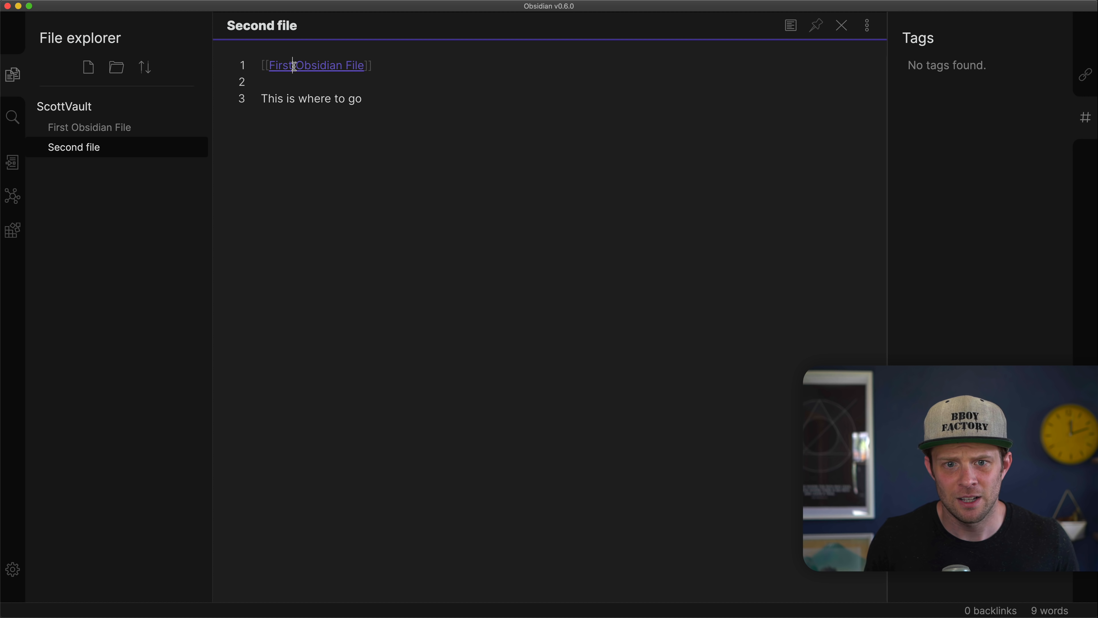
left_click(791, 26)
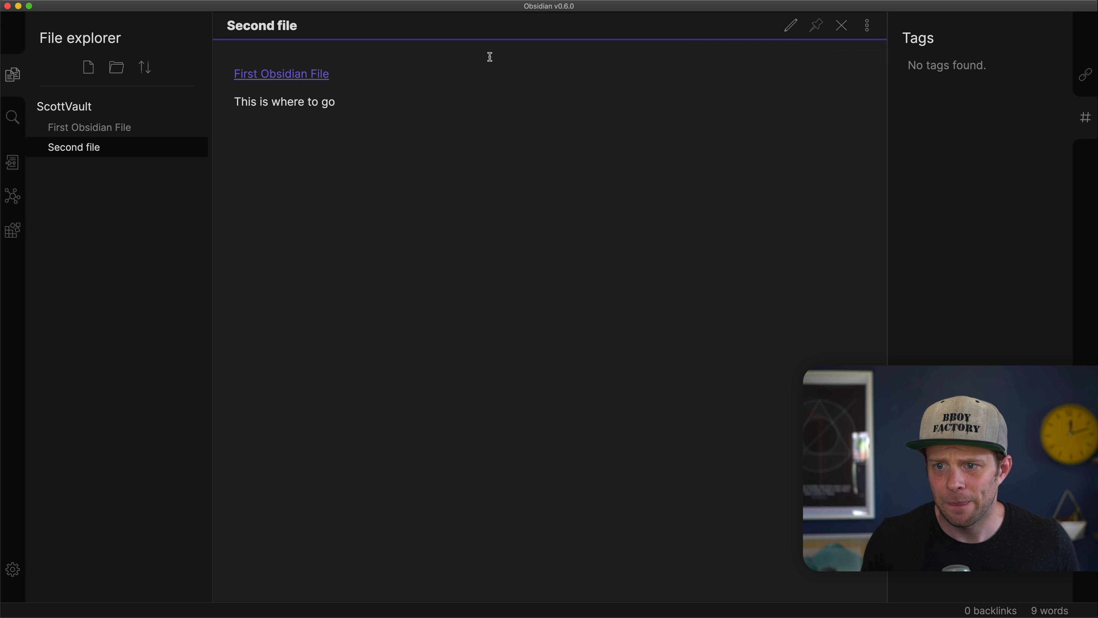
left_click(307, 75)
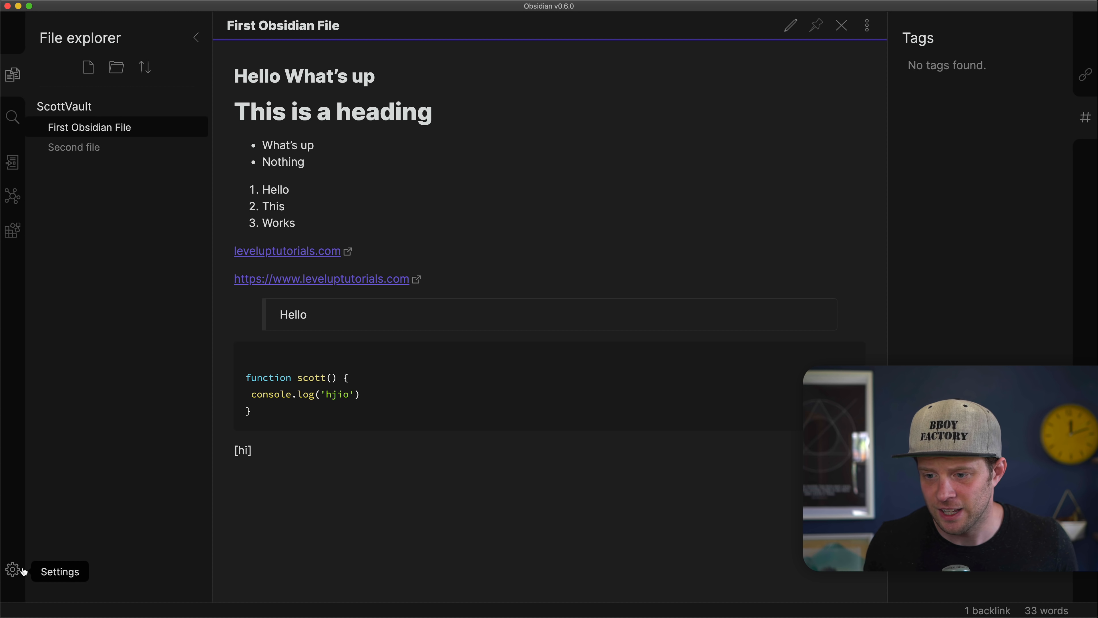
Step: Bring up the quick switcher for changing or creating files and dismiss it
left_click(9, 160)
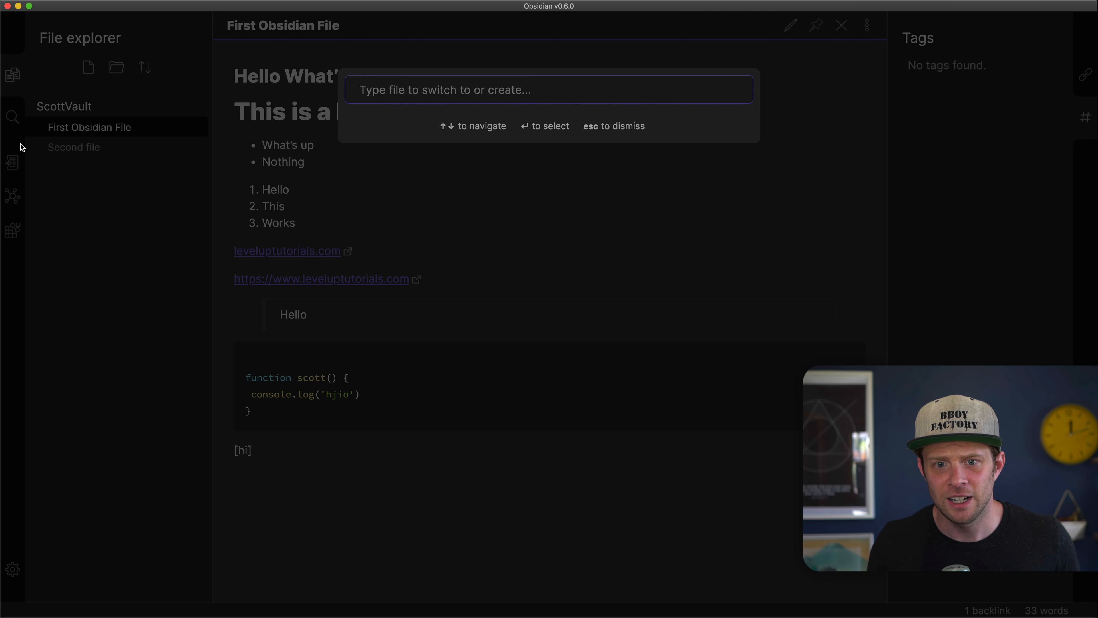
key("Escape")
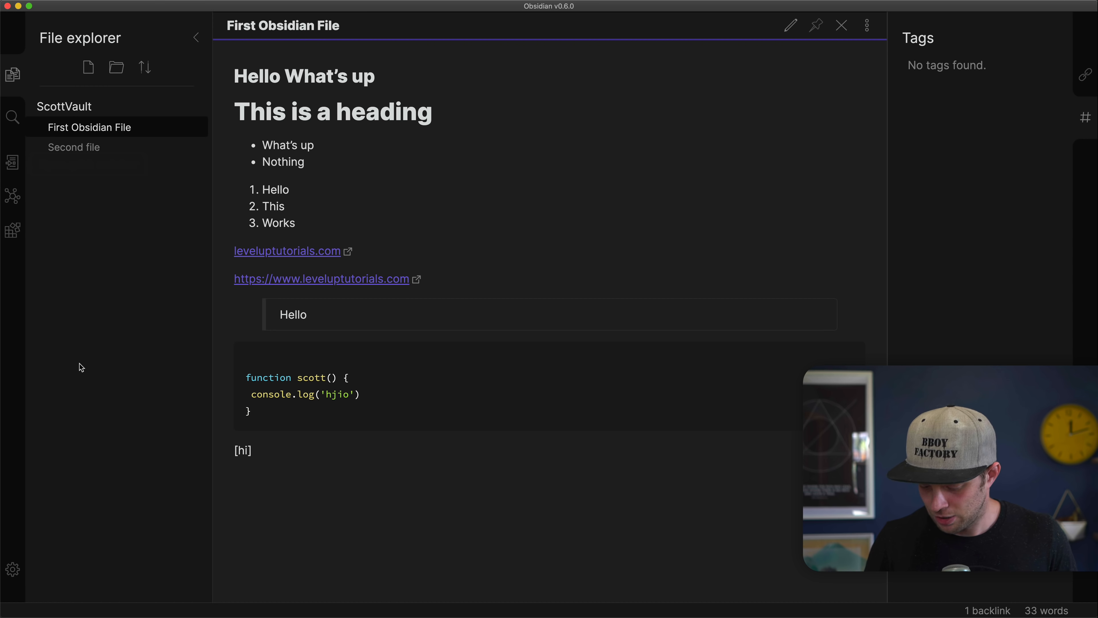
key("super+o")
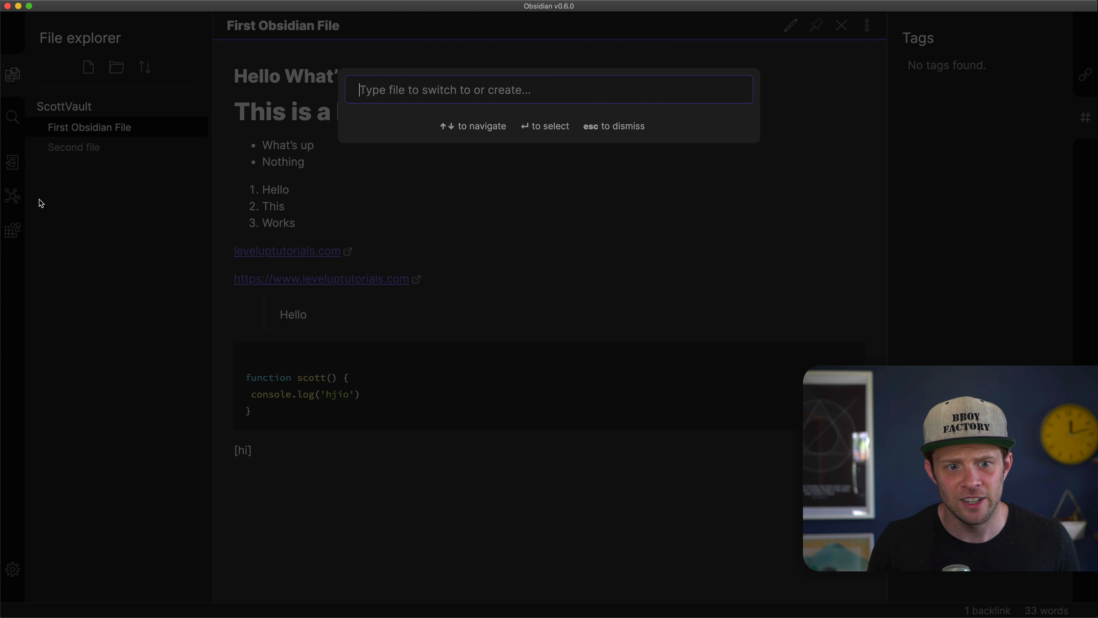
key("Escape")
Step: Examine the Markdown format converter's Roam Research and Zettelkasten options, and close it without converting
left_click(15, 226)
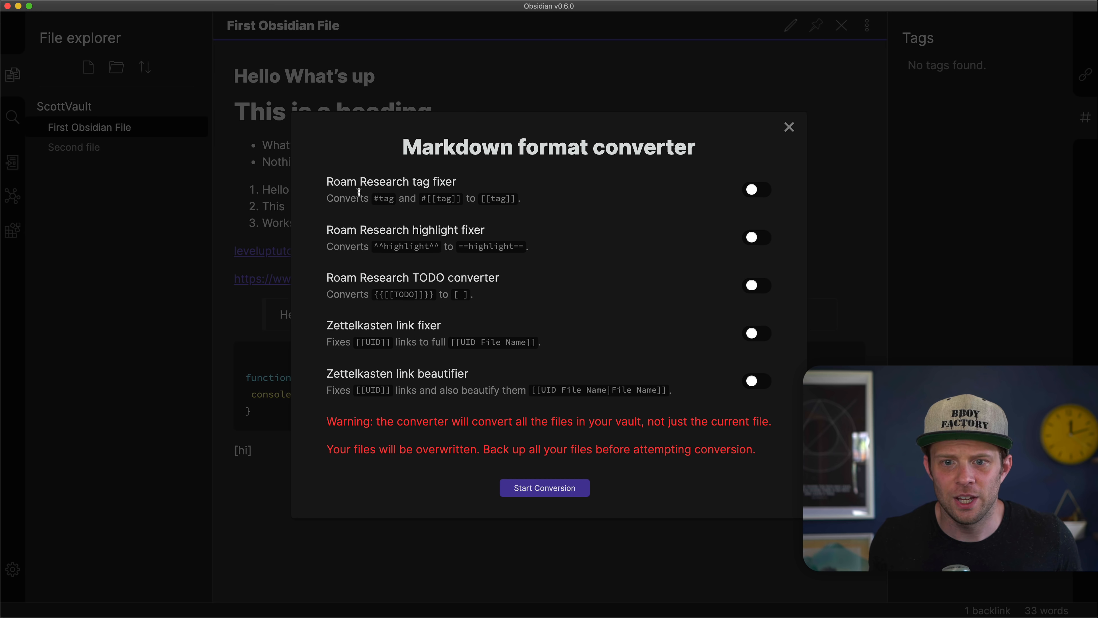
left_click_drag(334, 183, 478, 184)
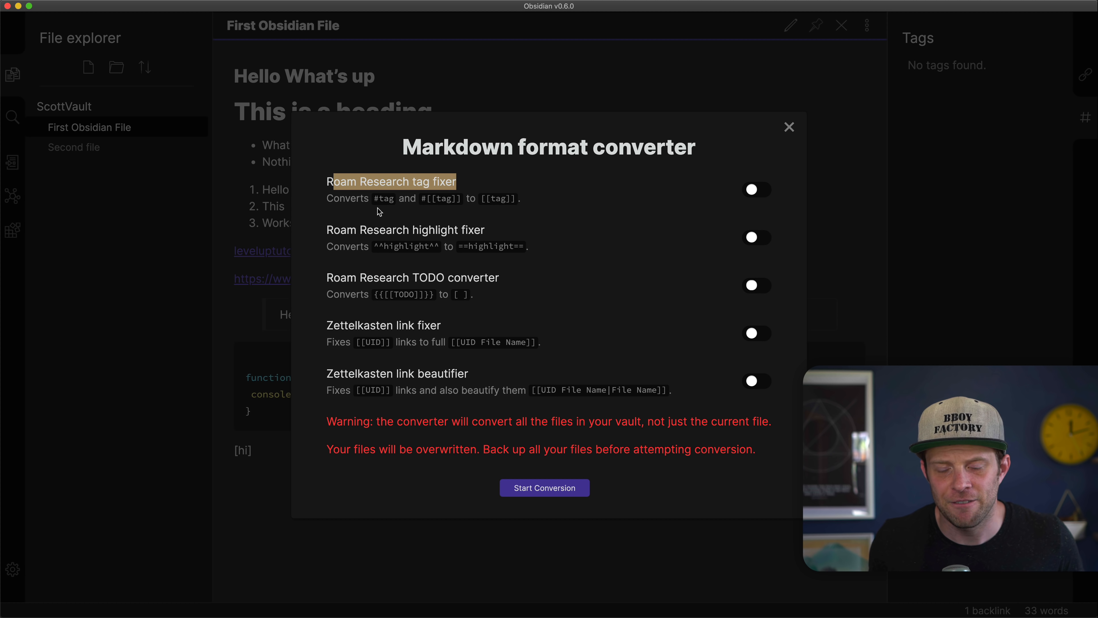
double_click(335, 199)
left_click_drag(373, 203, 477, 199)
left_click(425, 197)
left_click(484, 199)
triple_click(484, 199)
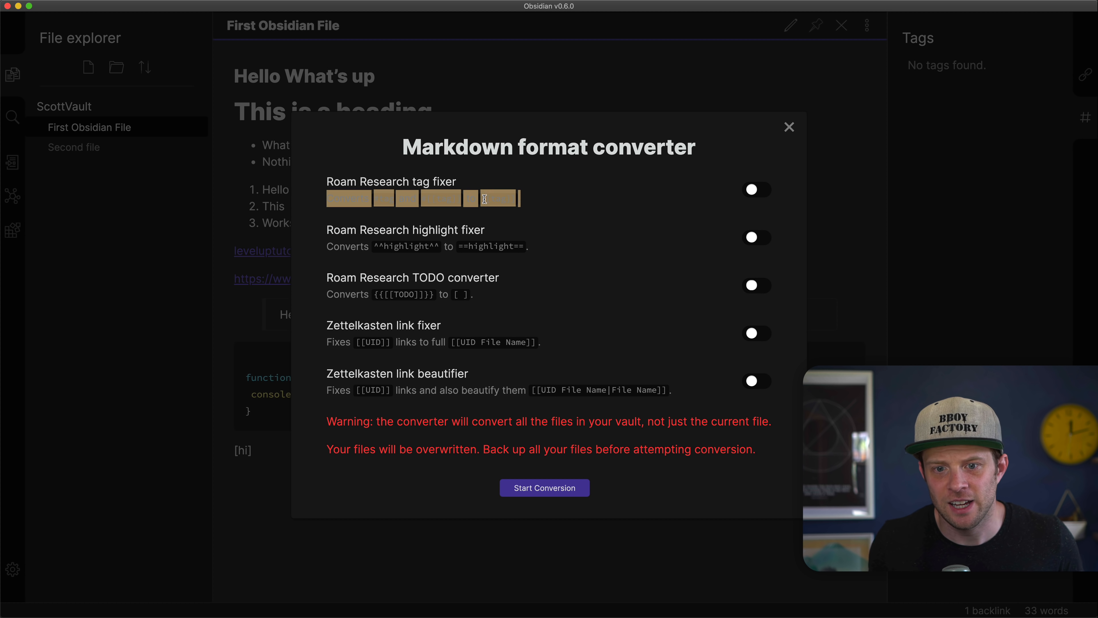
left_click(495, 224)
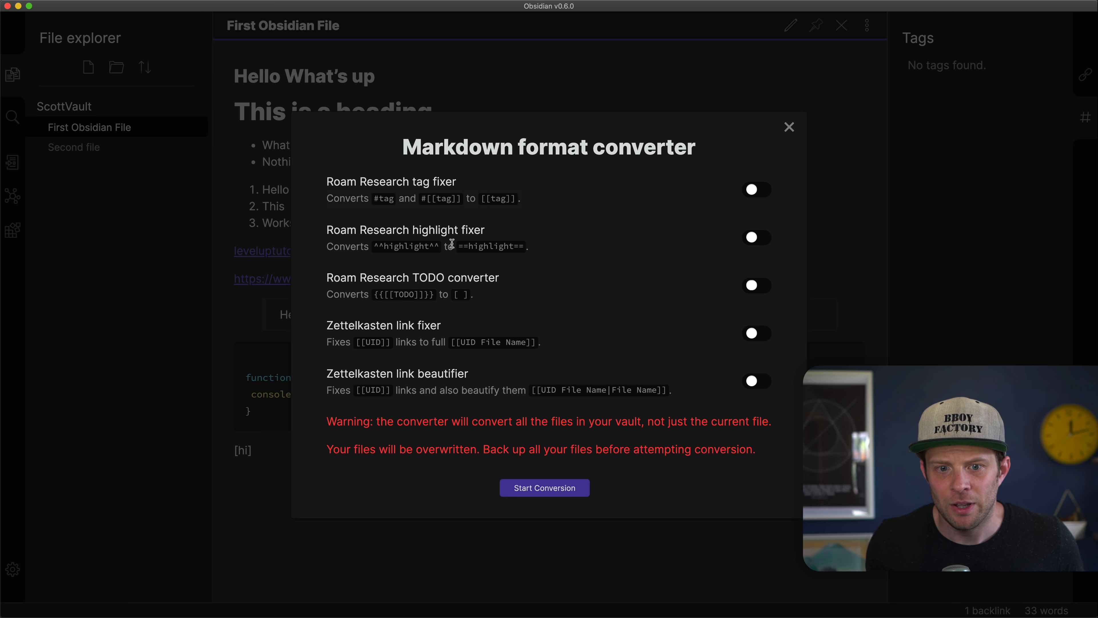
triple_click(398, 294)
left_click(418, 338)
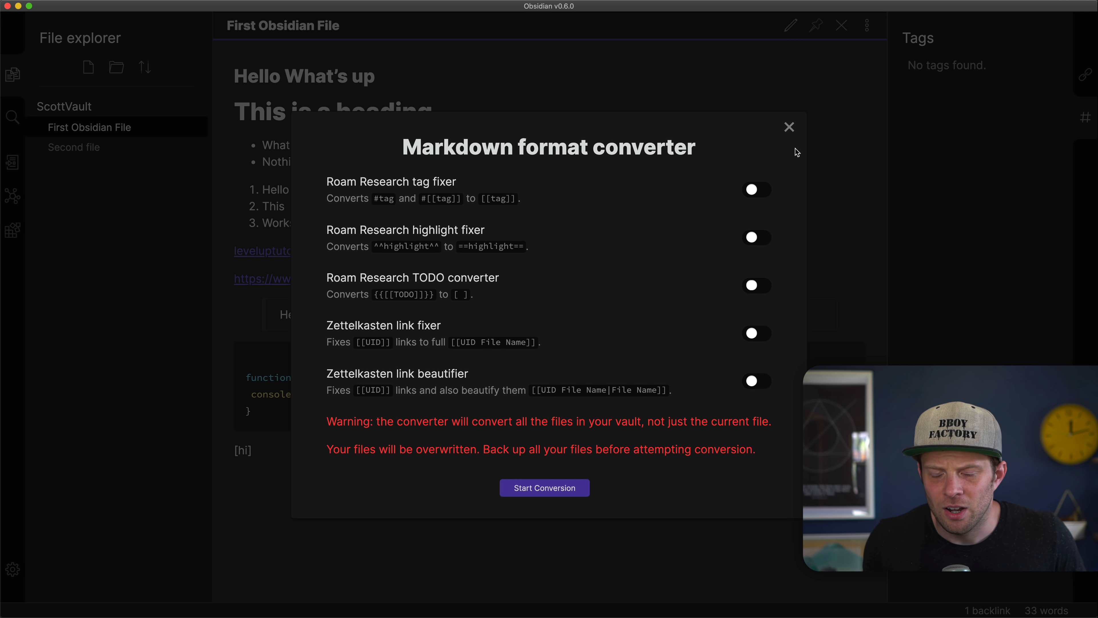
left_click(789, 125)
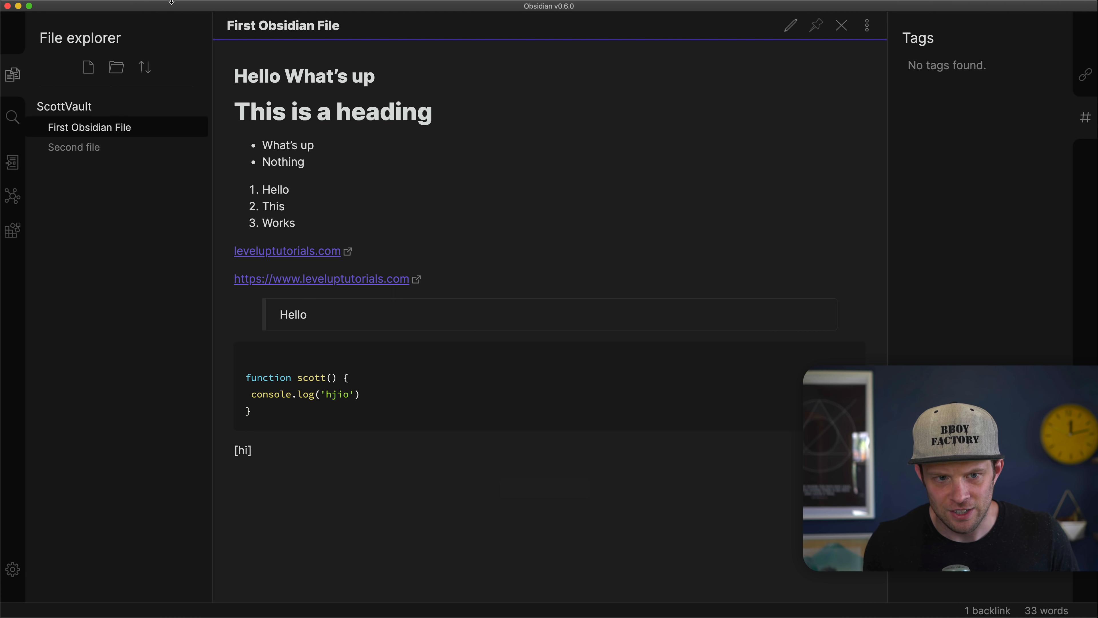
Step: Return First Obsidian File to editing and write the link [[tag]] on line 14, with empty lines below it
left_click(790, 26)
left_click(380, 324)
key("Return")
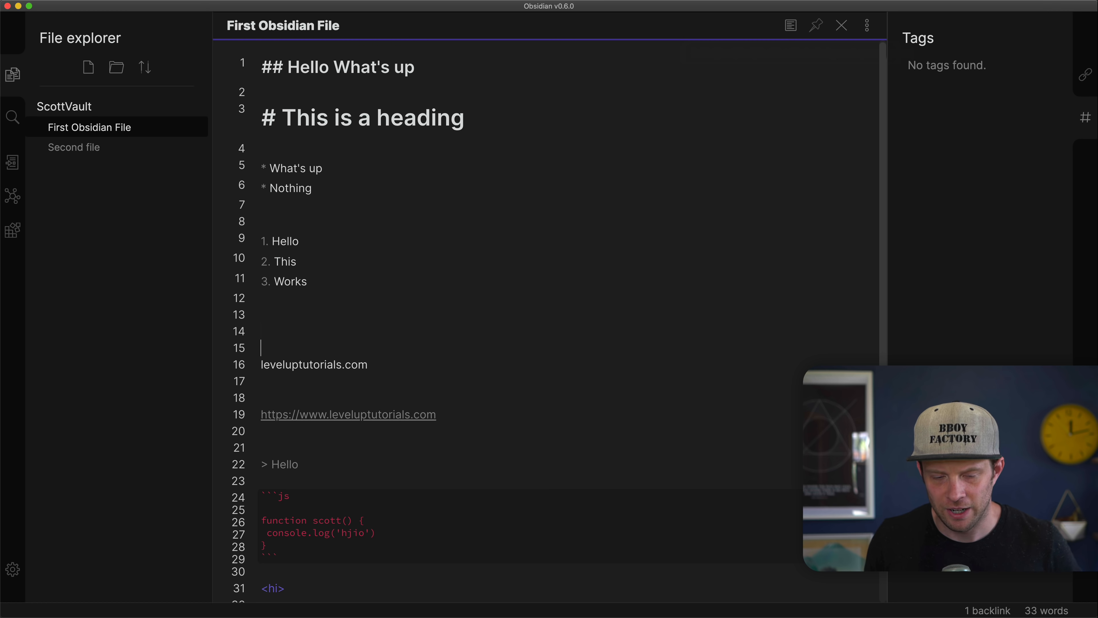
key("Return")
key("Up")
key("Up")
type("[[")
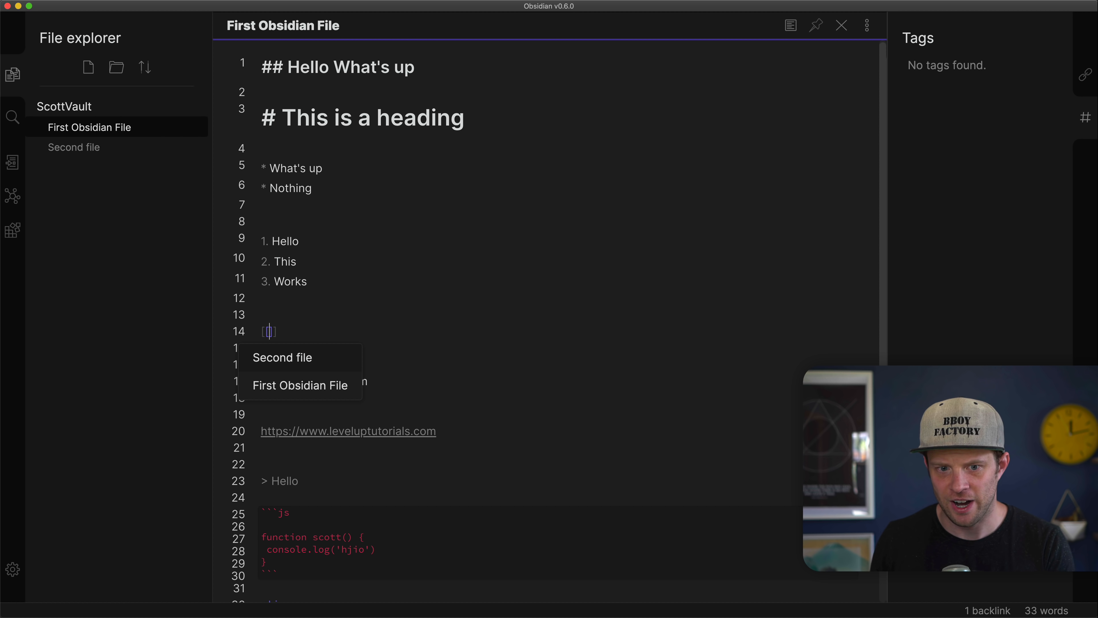
type("tag")
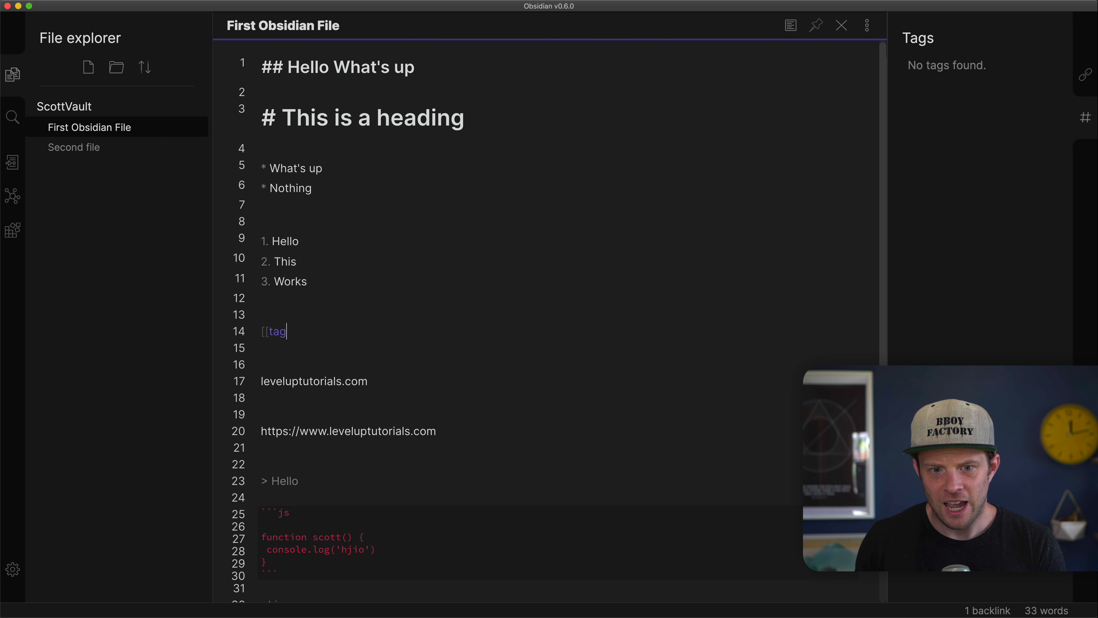
type("]]")
left_click(262, 348)
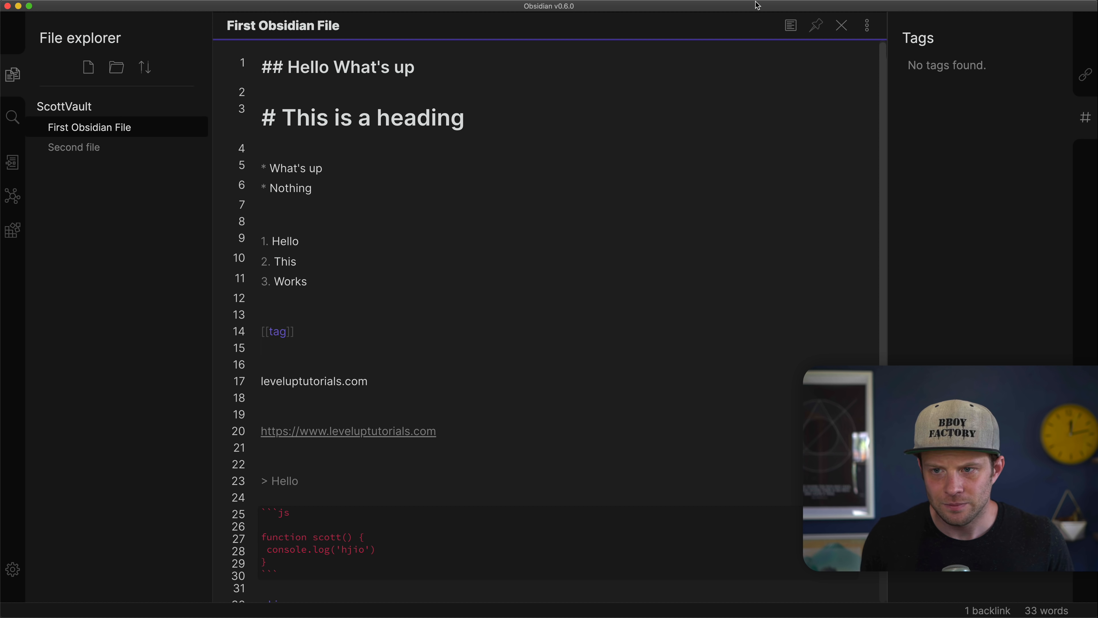
Step: Check the tags list for the tag written in First Obsidian File, and return to the note
left_click(1091, 82)
left_click(1085, 117)
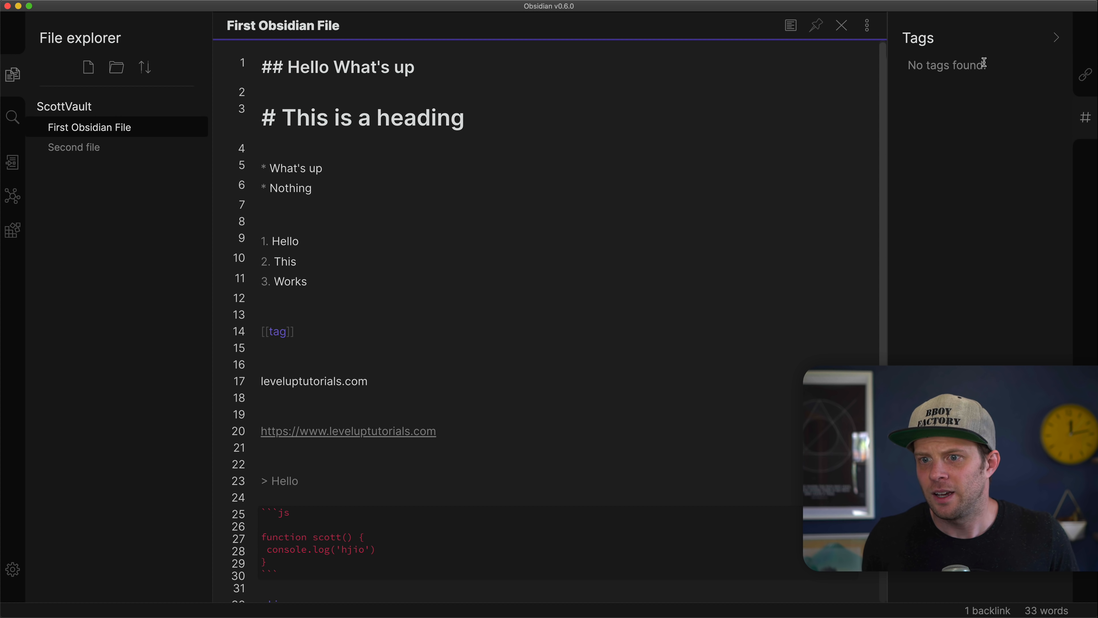
left_click(567, 105)
left_click(378, 311)
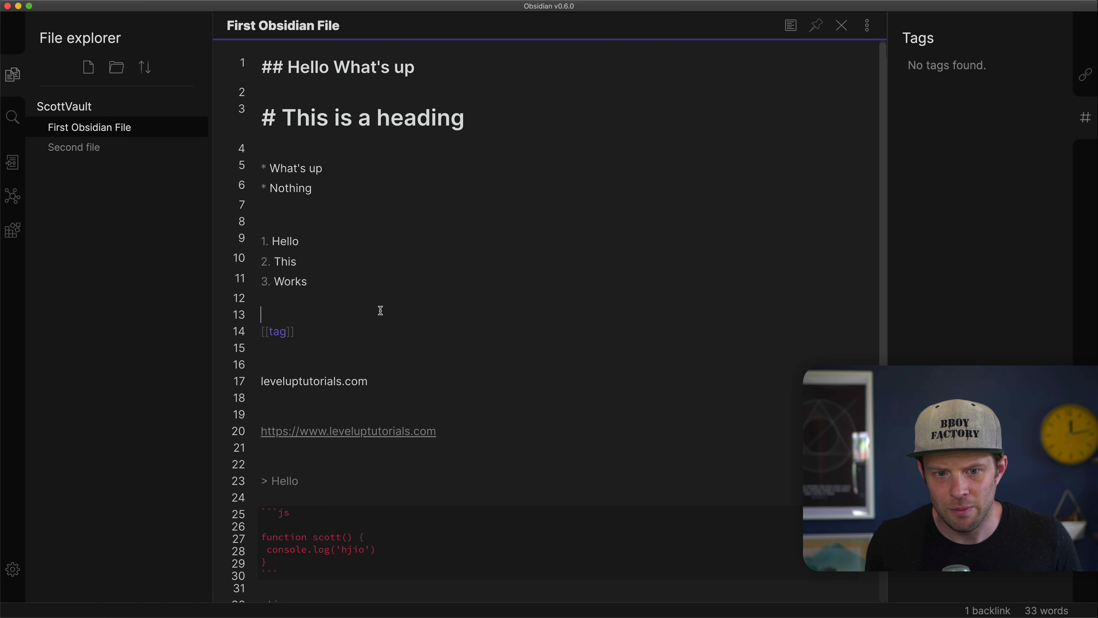
Step: Write the to-do line "[] Hello" on line 16, below [[tag]]
left_click(318, 329)
key("Return")
key("Return")
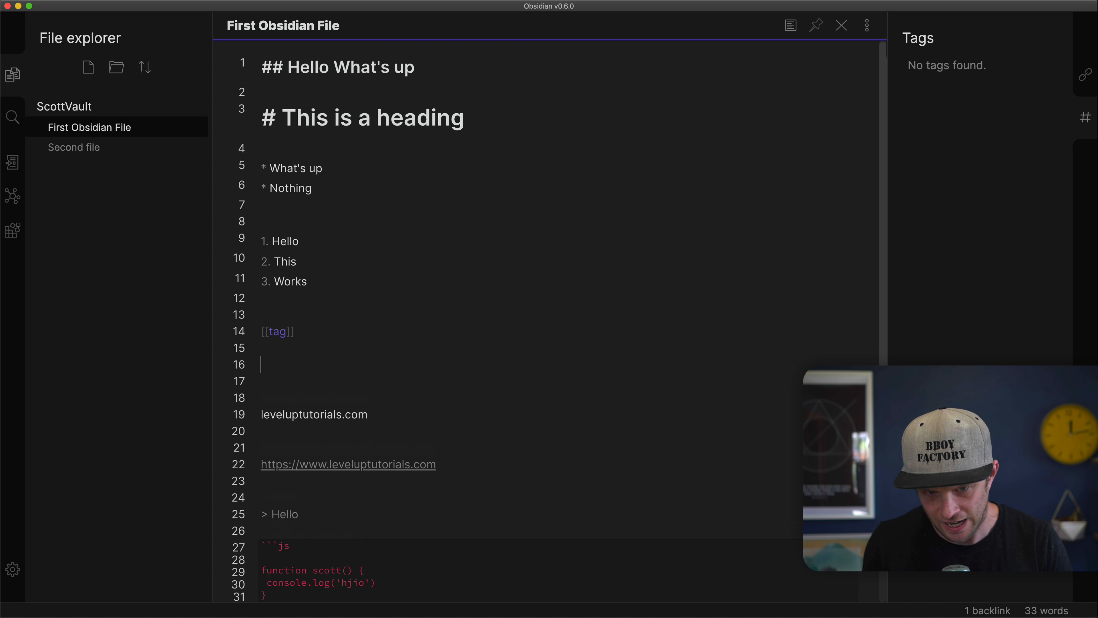
type("[]")
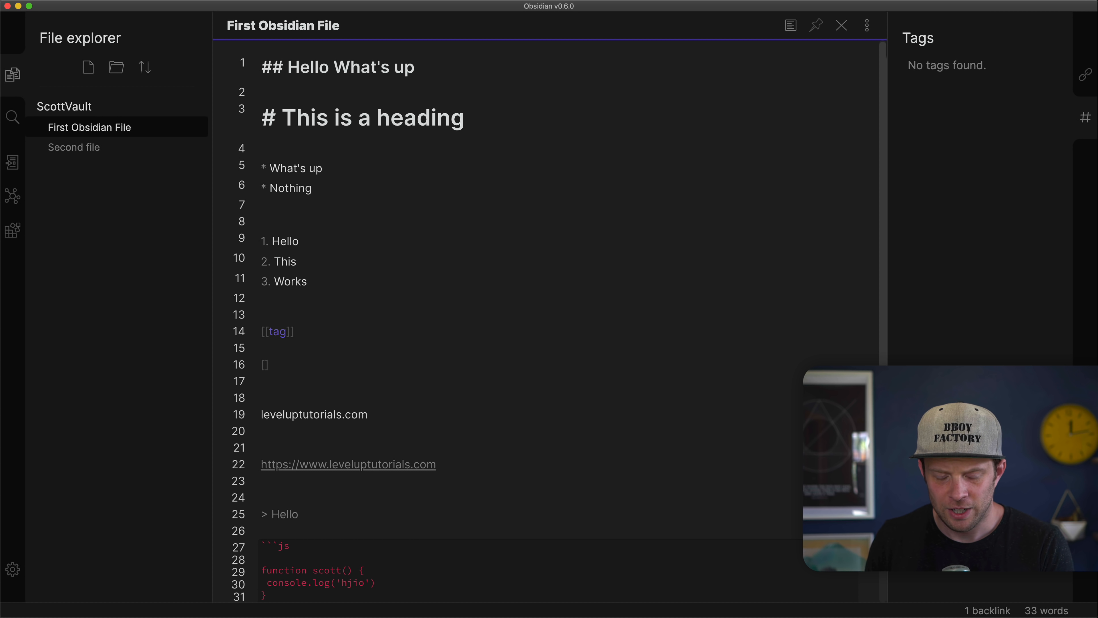
type(" Hello")
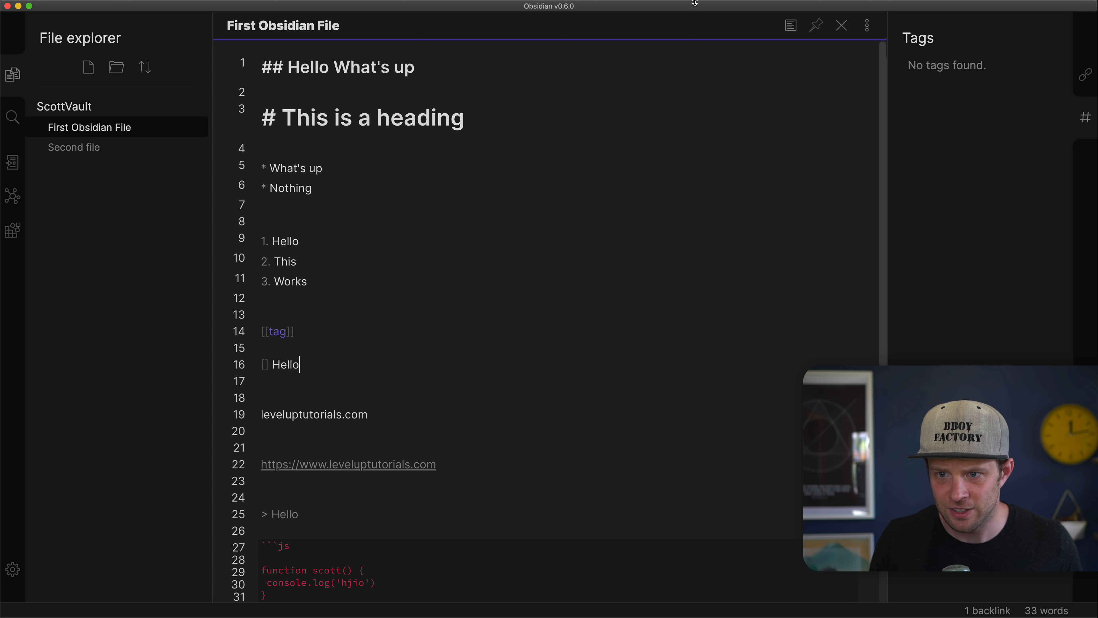
Step: Preview First Obsidian File, check the [] Hello line, and follow the tag link to create and open its note
left_click(791, 25)
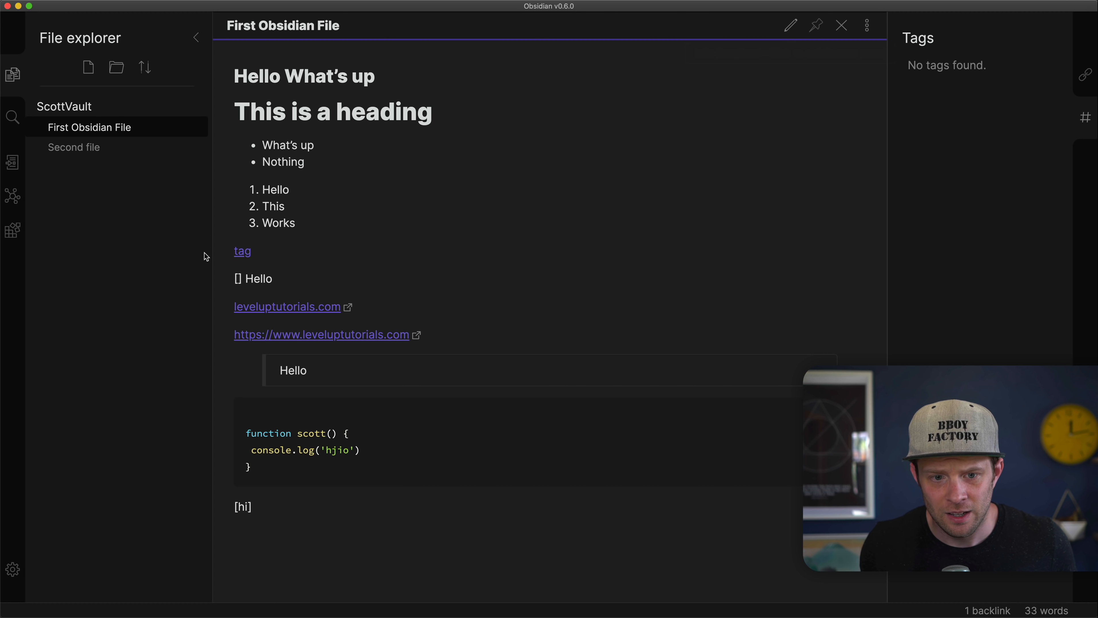
triple_click(237, 277)
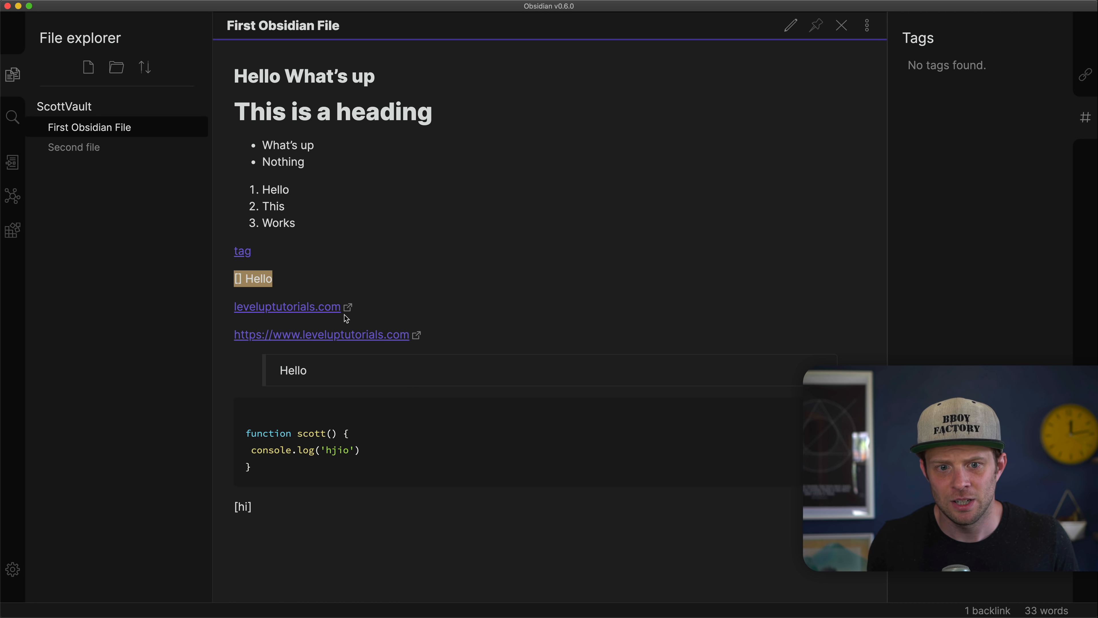
left_click(355, 287)
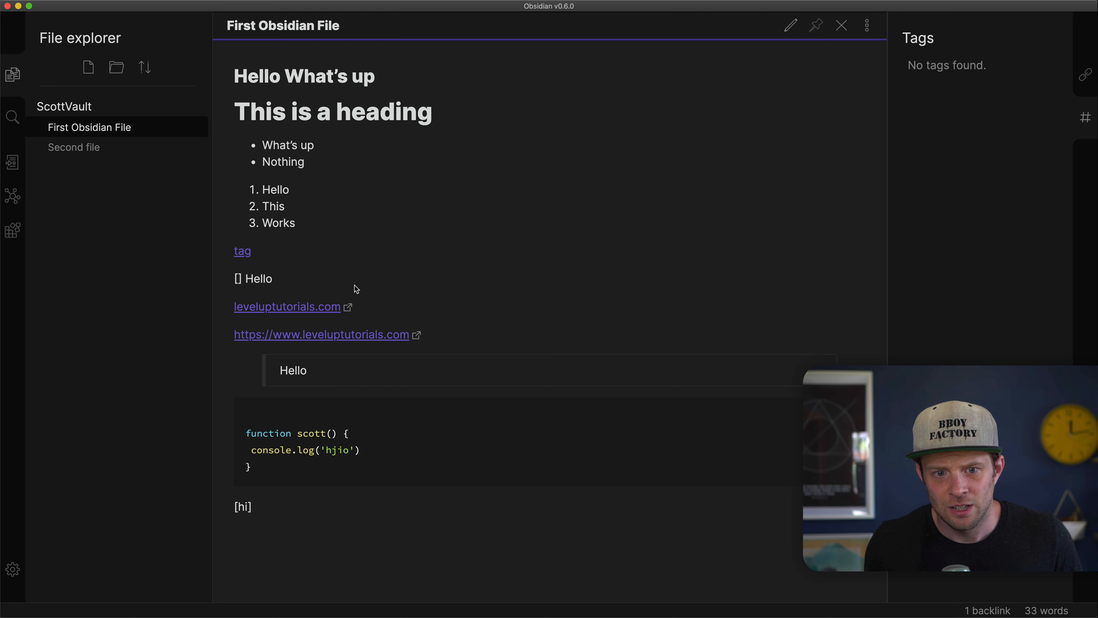
left_click(241, 252)
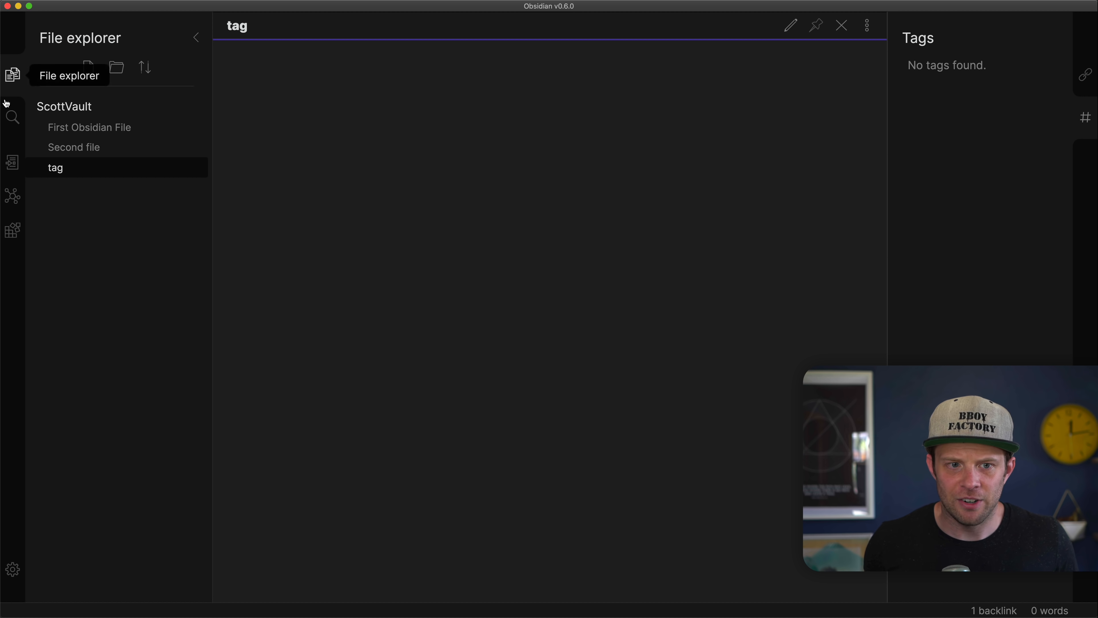
Step: Look at the search in files and the quick switcher, and return to the file explorer
left_click(13, 117)
left_click(11, 162)
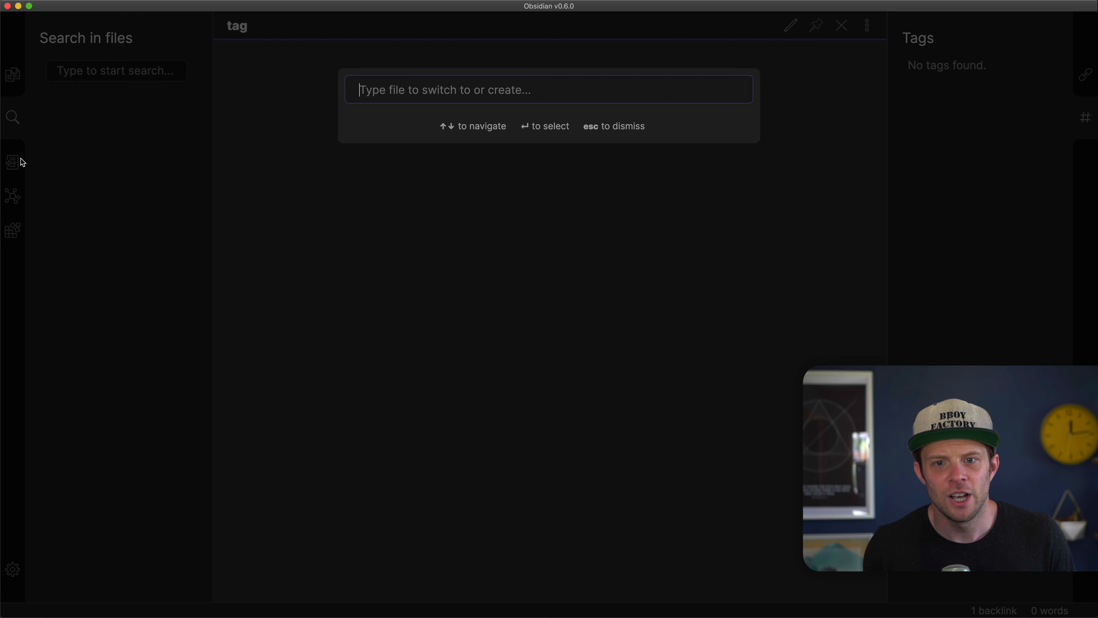
left_click(222, 116)
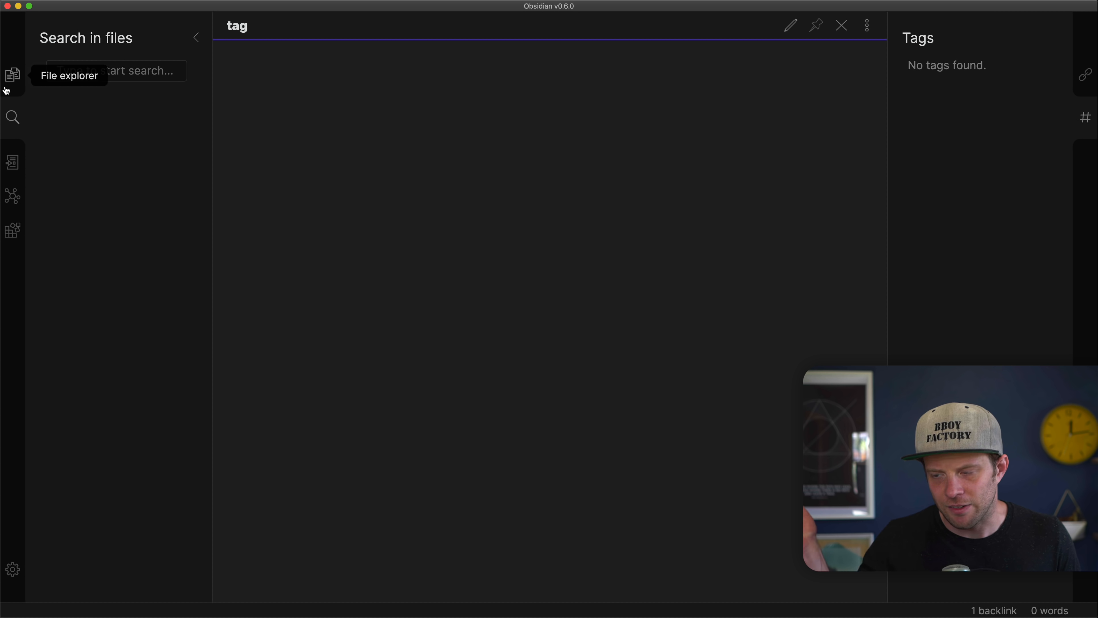
left_click(8, 89)
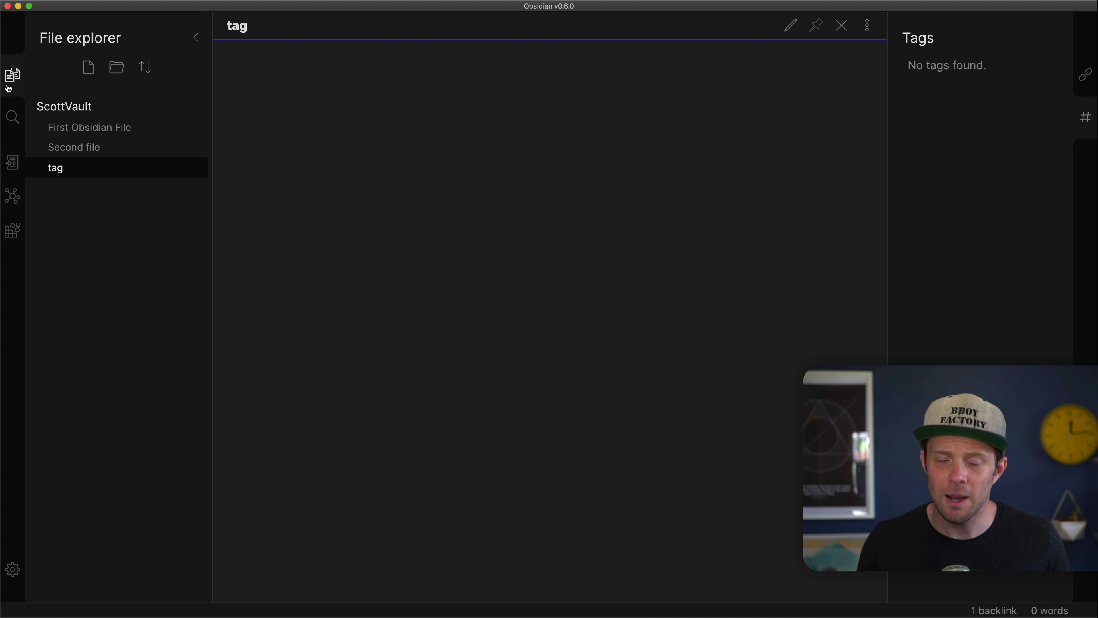
Step: Open the vault's graph view, and revisit the Markdown format converter and the quick switcher
left_click(12, 196)
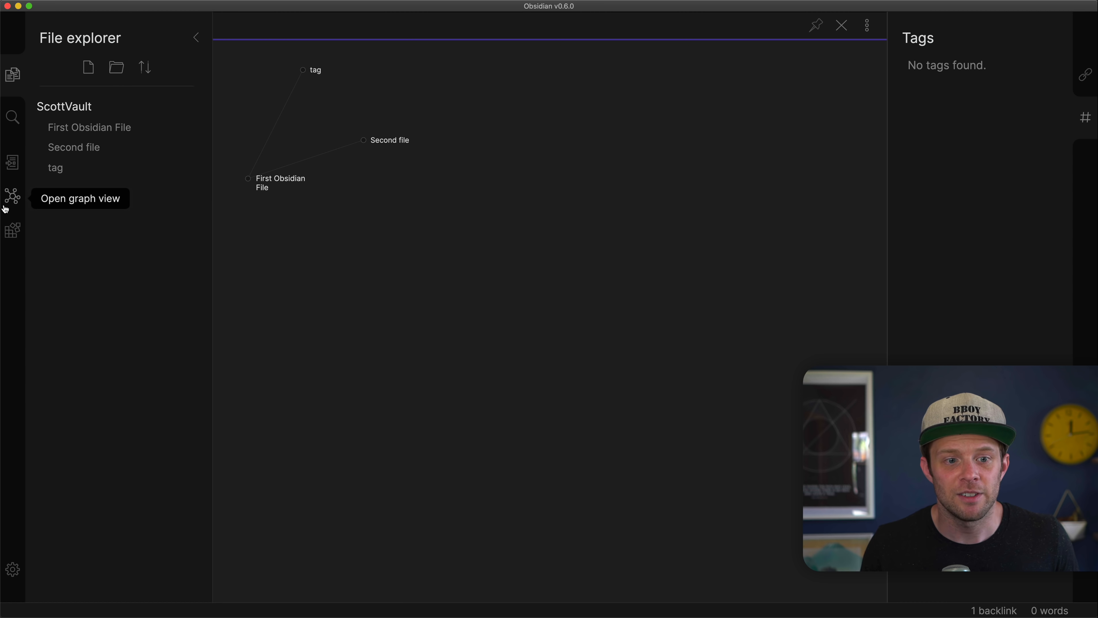
left_click(13, 248)
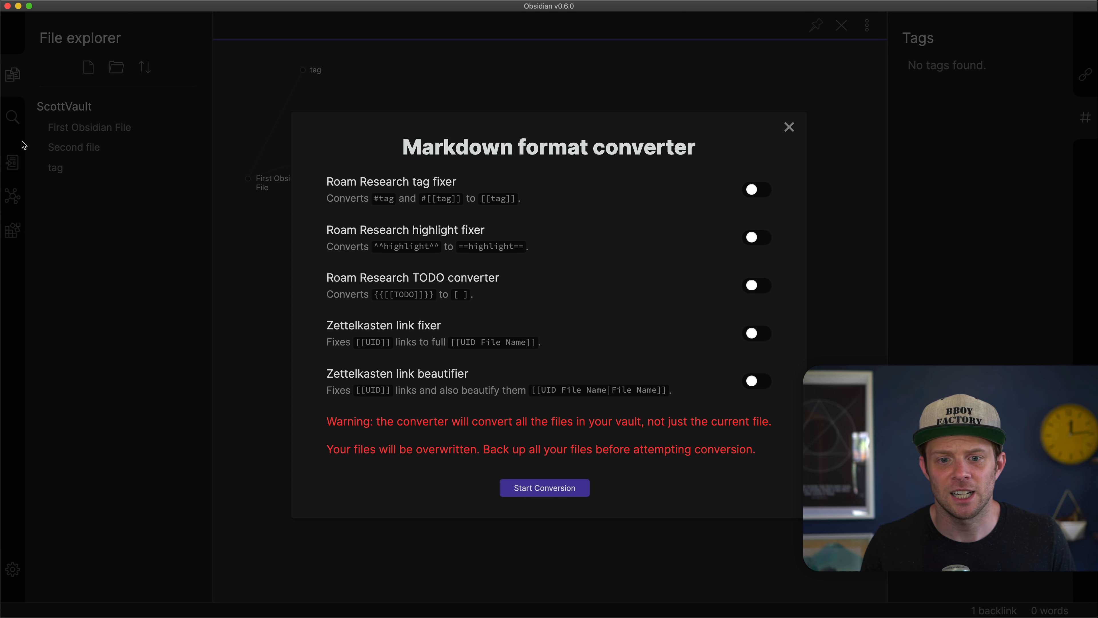
left_click(187, 216)
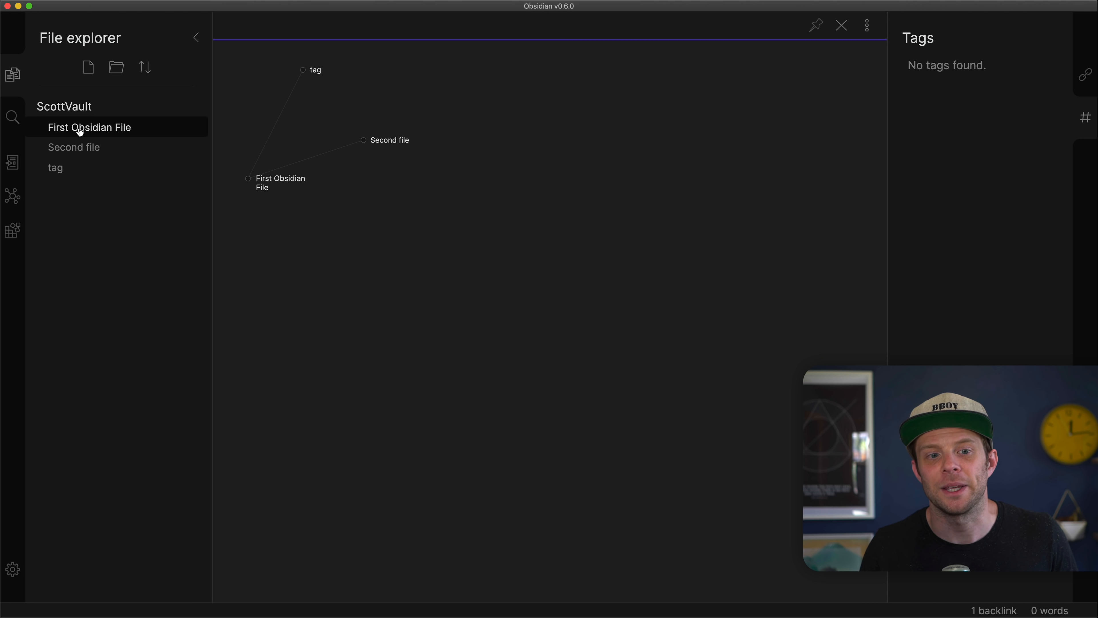
left_click(3, 162)
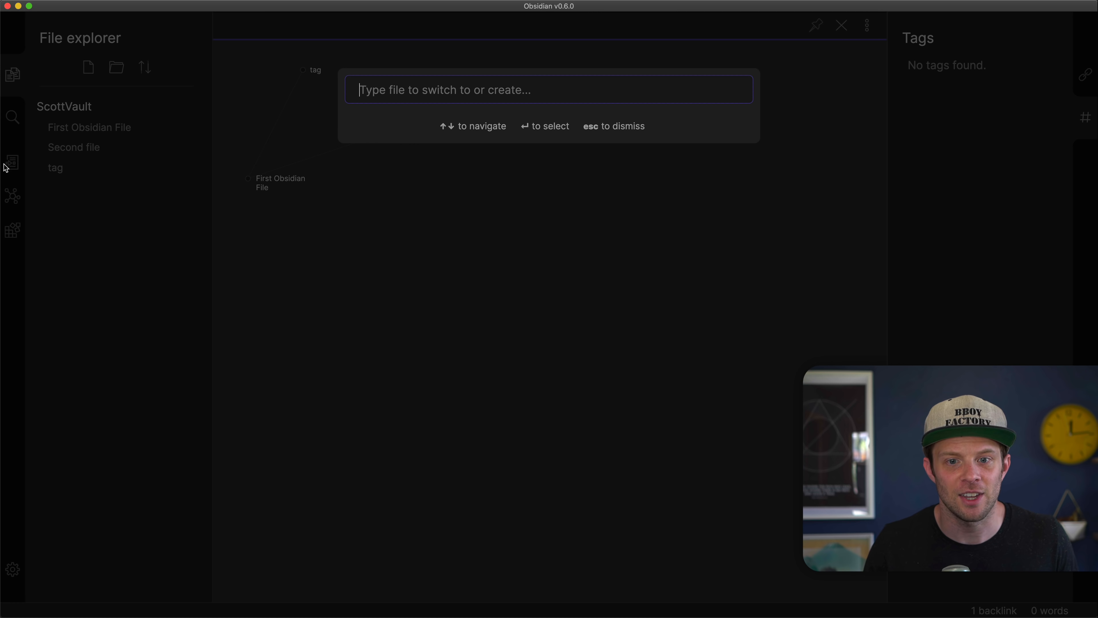
Step: Dismiss the quick switcher, open First Obsidian File, and look over its headings and lists in lines 1 to 11
left_click(88, 128)
left_click(76, 135)
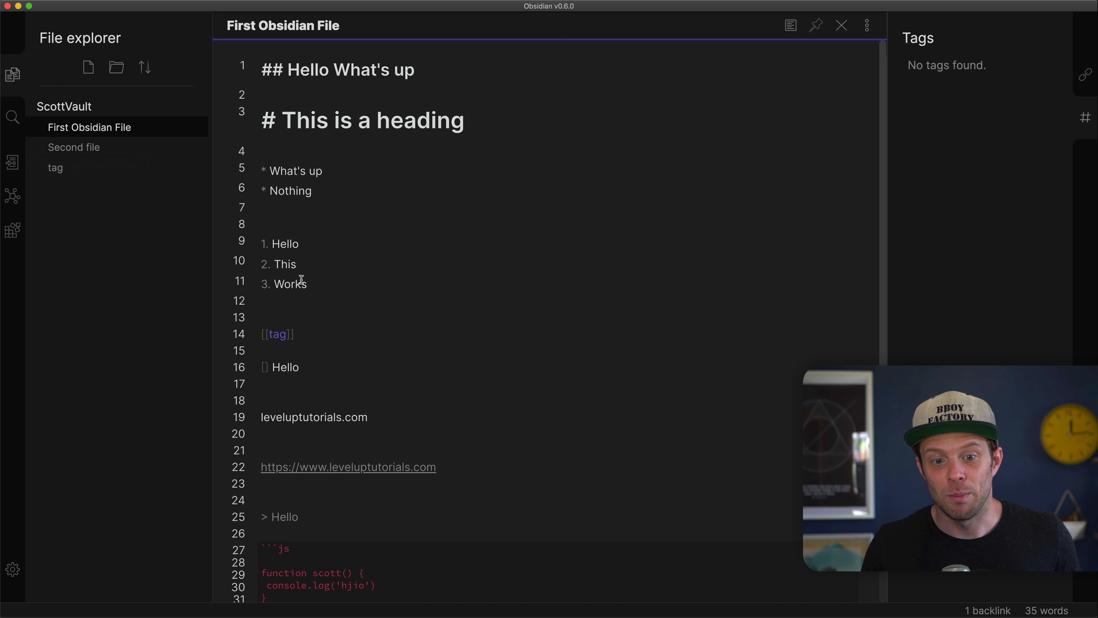
left_click(310, 283)
left_click_drag(392, 312, 302, 47)
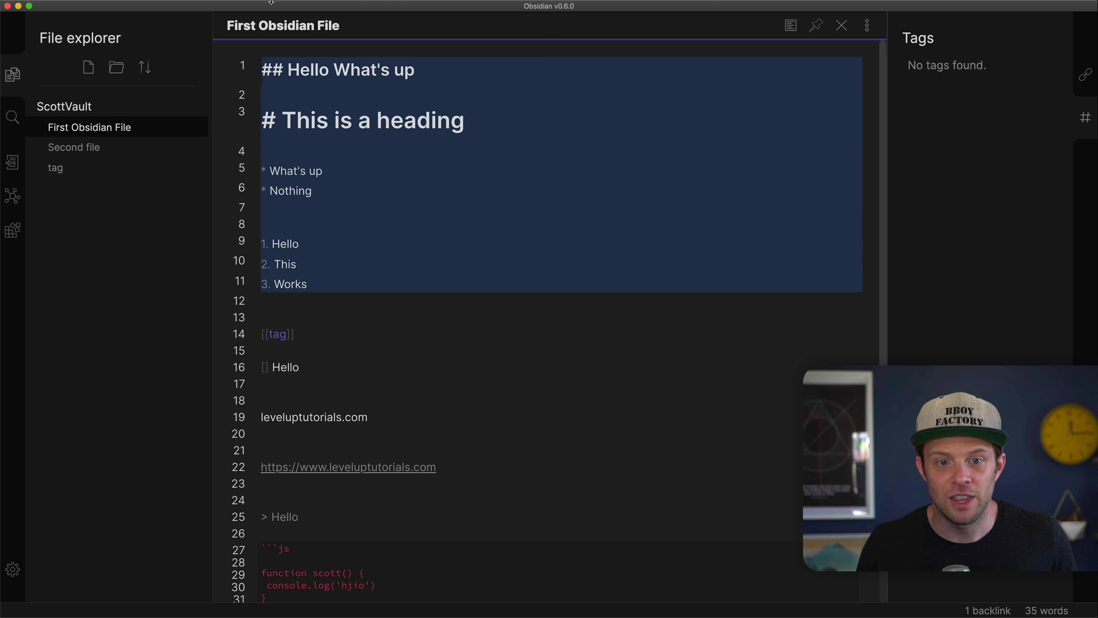
left_click(373, 341)
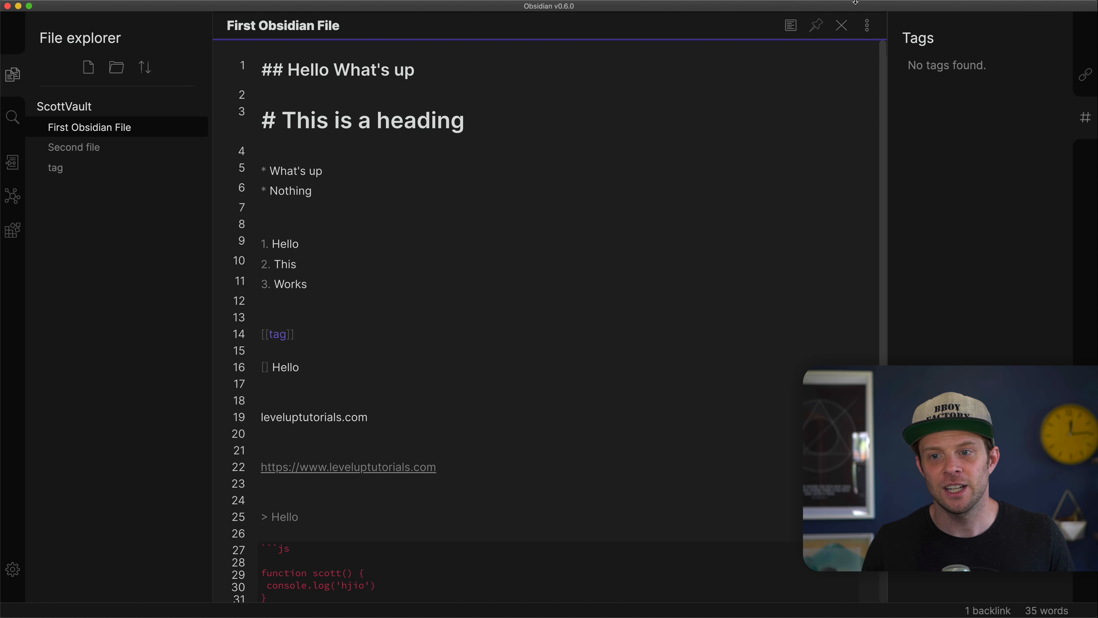
Step: Review the rest of First Obsidian File and check which additional options the note offers, without choosing one
scroll(620, 327, "down", 5)
left_click(620, 327)
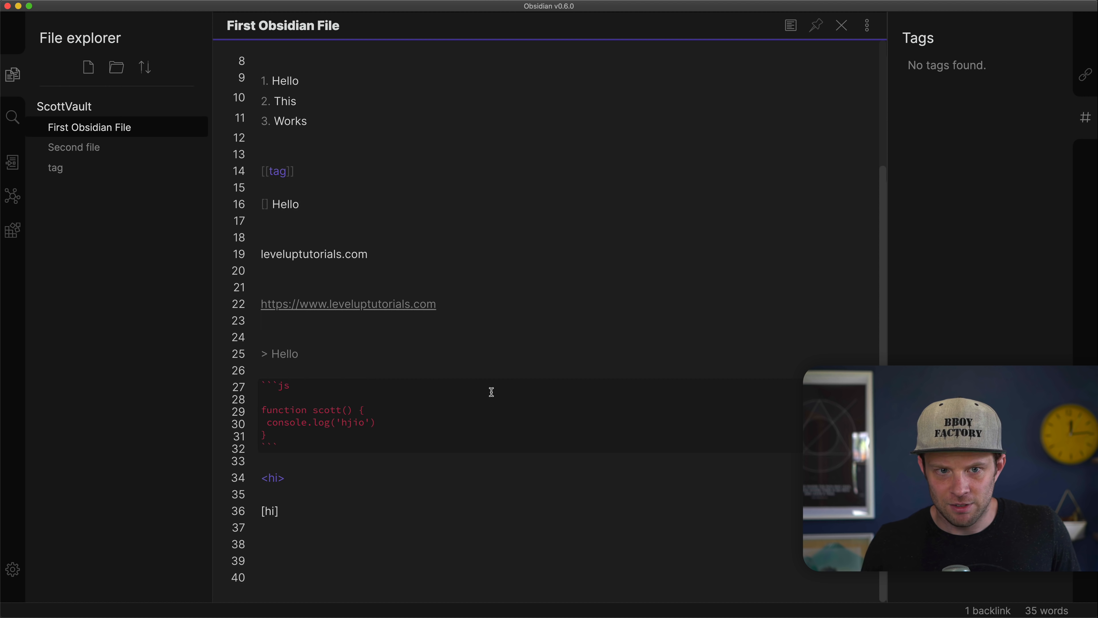
left_click(868, 27)
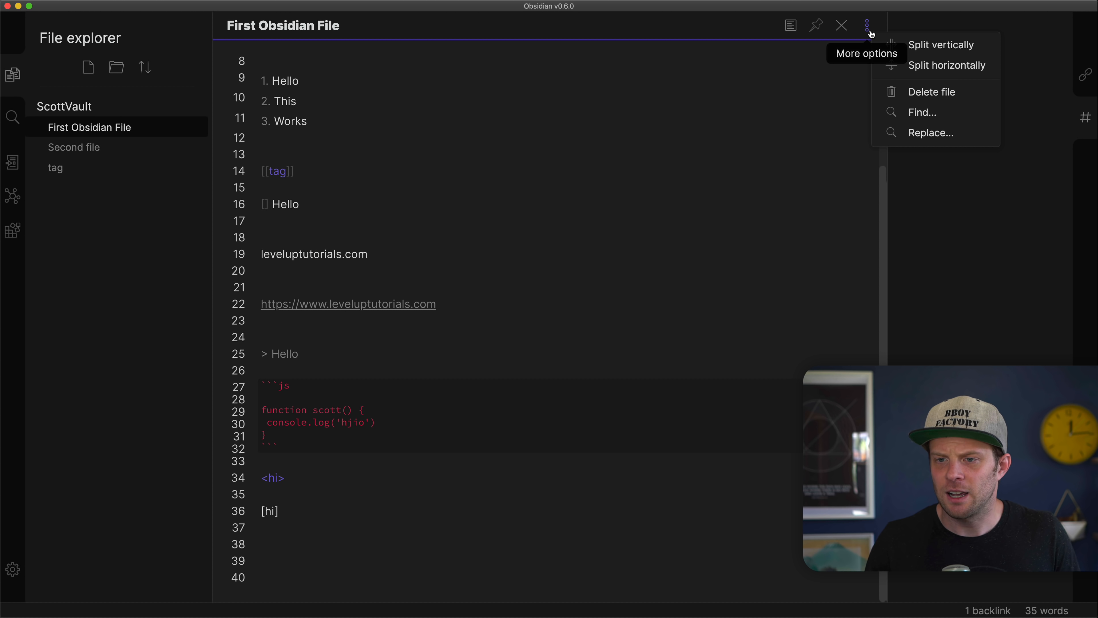
left_click(871, 175)
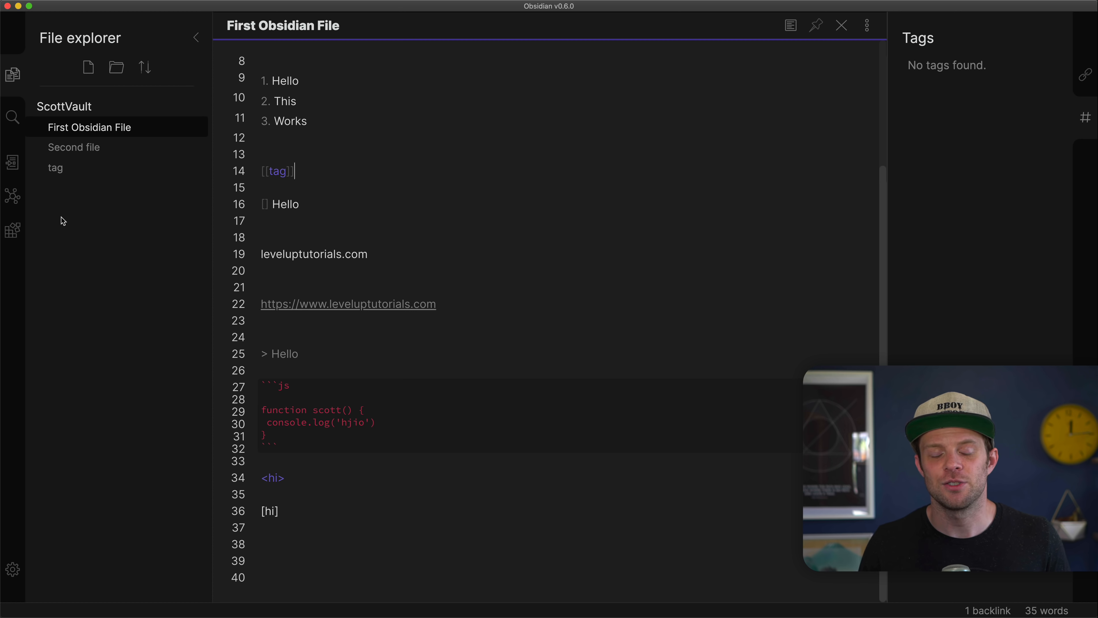
Step: Show the search in files, then view and dismiss the quick switcher
left_click(13, 117)
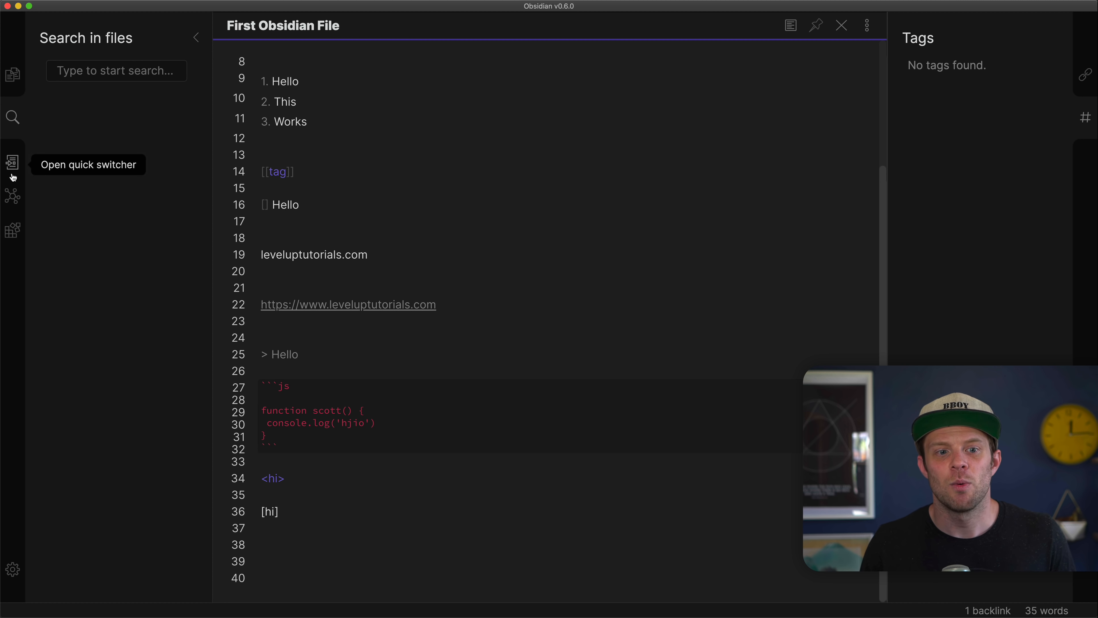
left_click(12, 162)
left_click(23, 227)
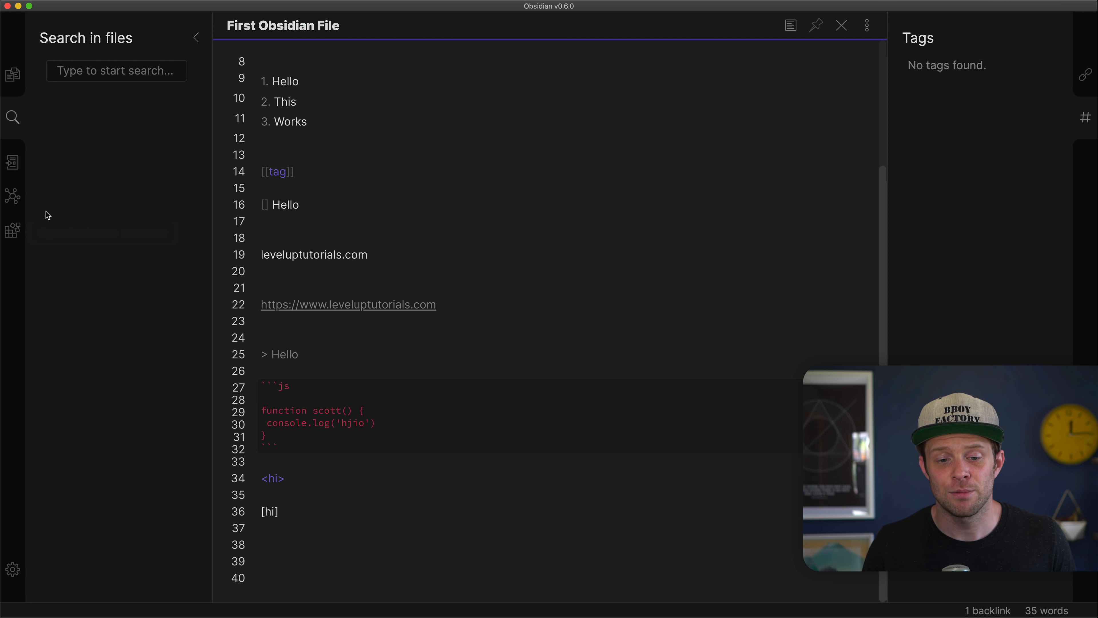